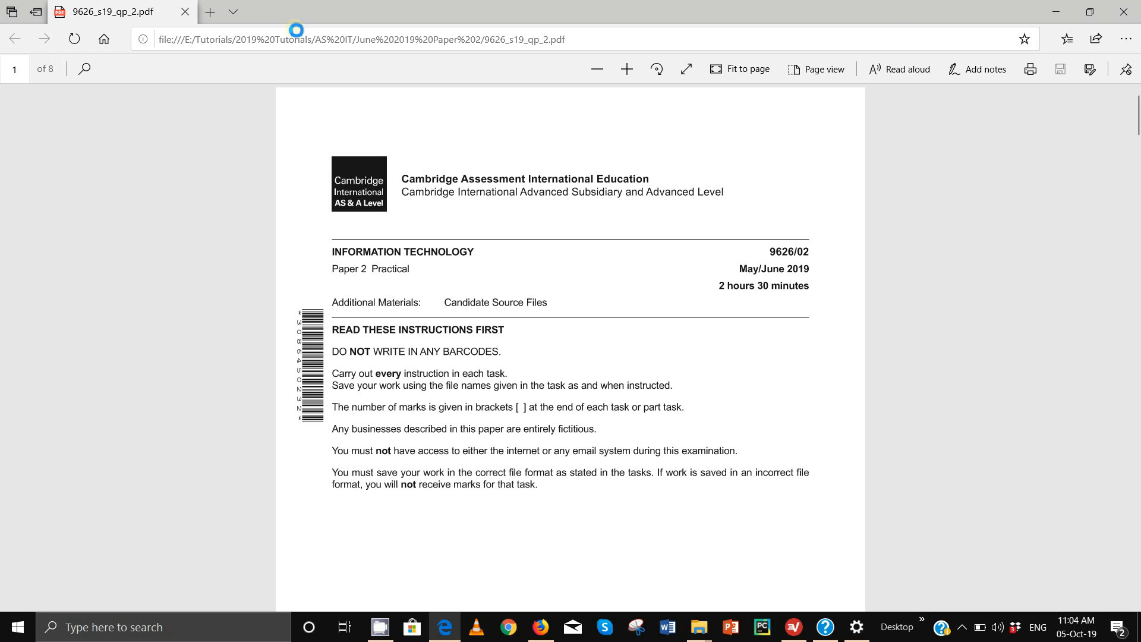
Scroll the PDF to page 4 to show task 15 about the Ellmau employee files
scroll(450, 271, down, 5)
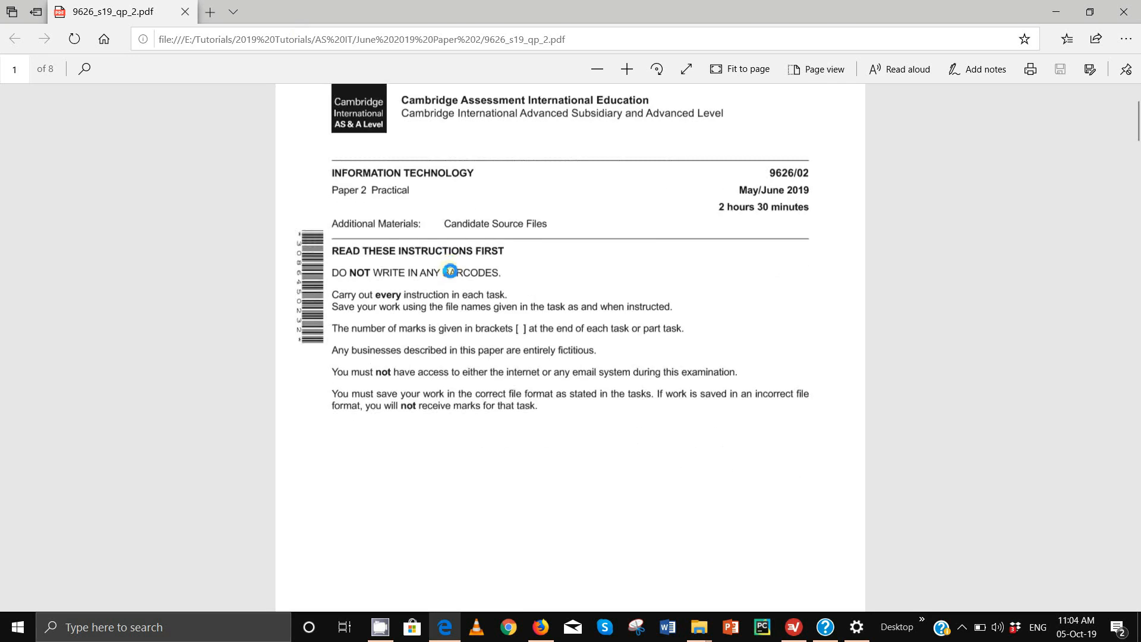
scroll(450, 271, down, 20)
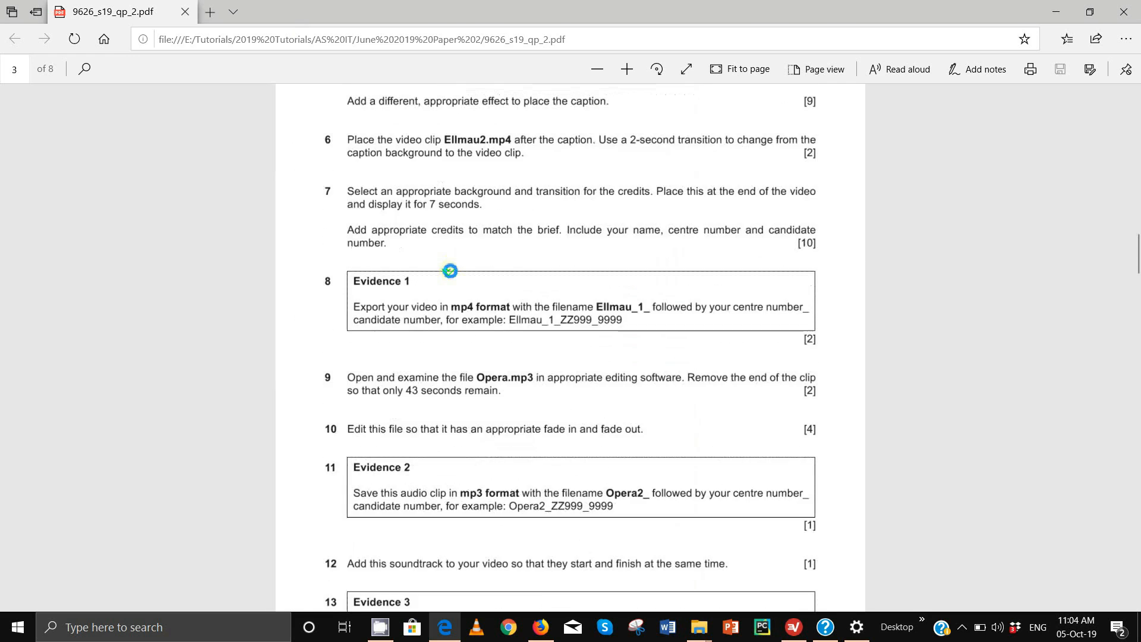
scroll(450, 271, down, 3)
scroll(450, 271, up, 1)
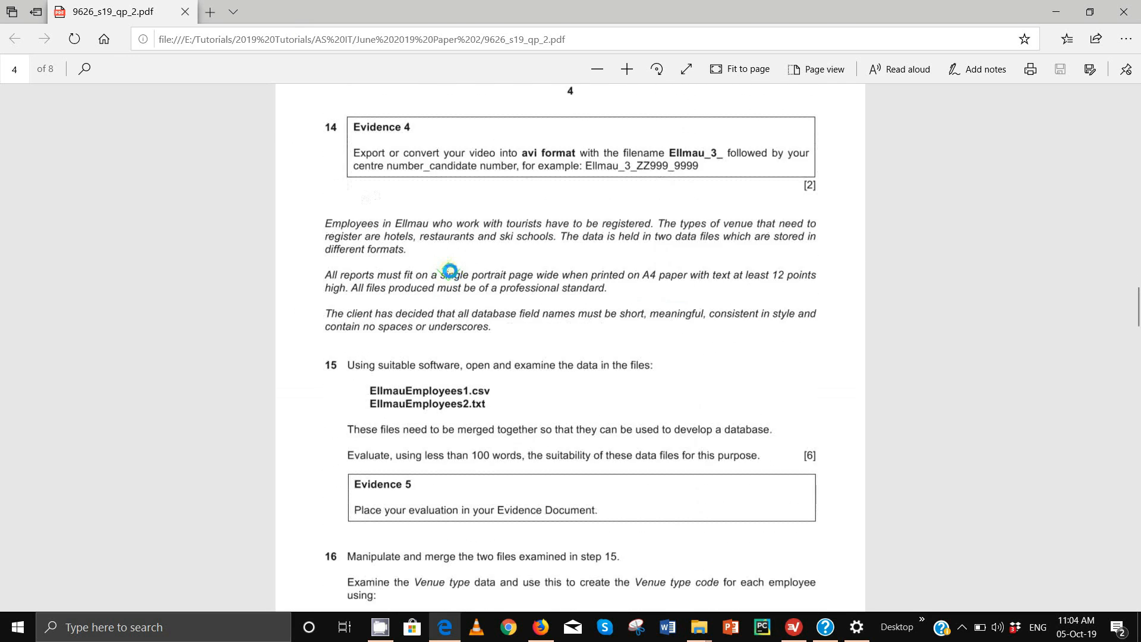
scroll(450, 271, down, 1)
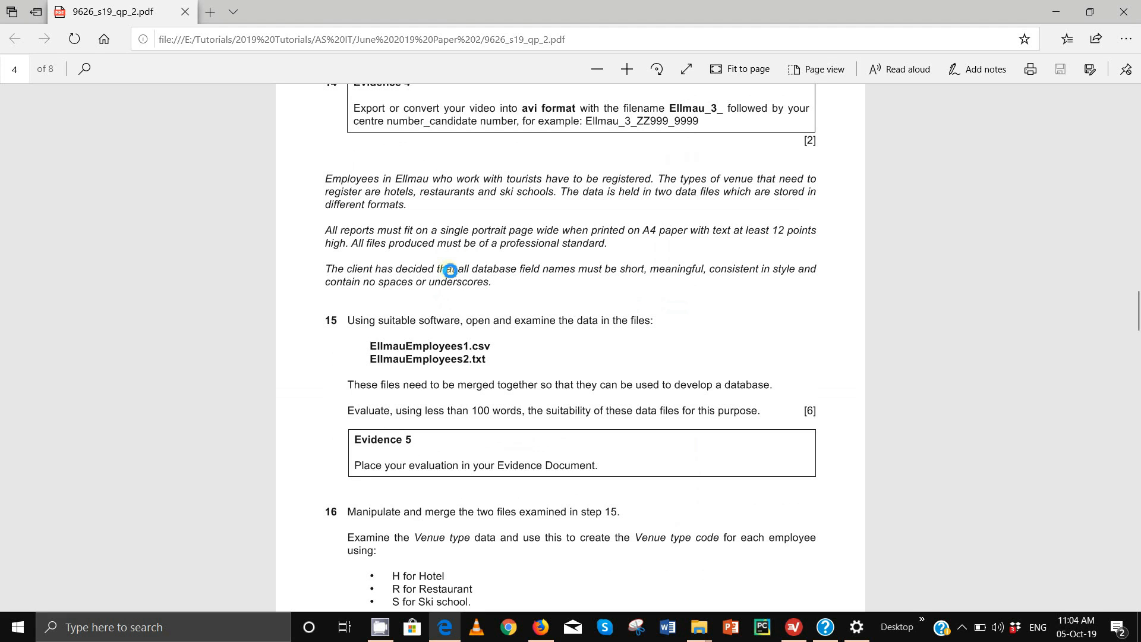
ctrl+scroll(450, 270, up, 3)
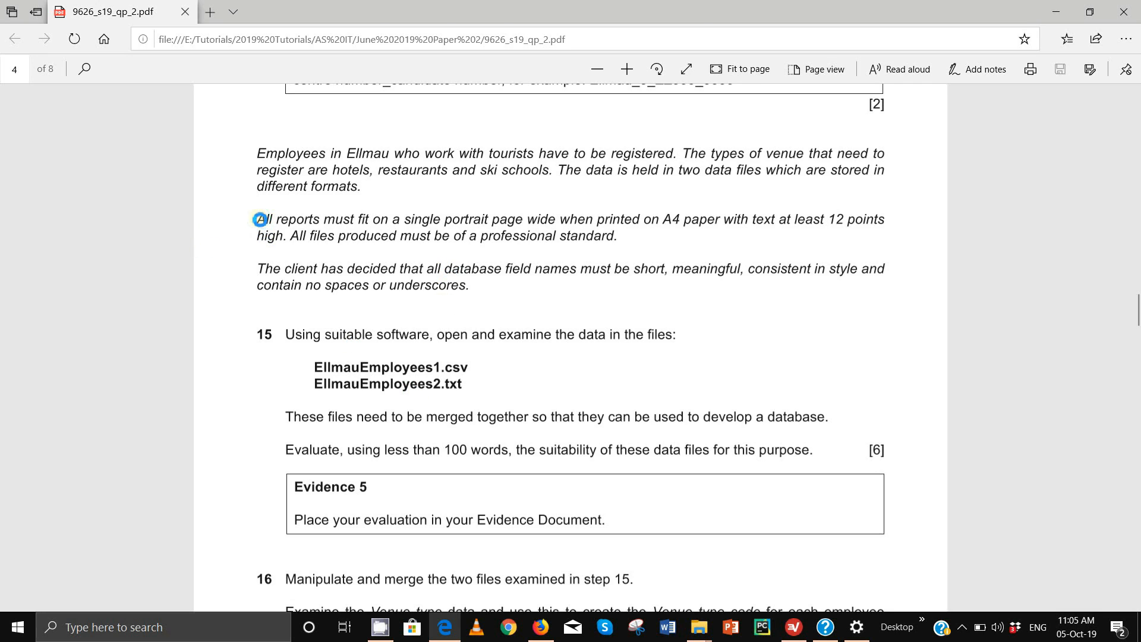
Highlight in green the one-A4-page, 12-point report rule and the word 'short'
drag(260, 220, 283, 237)
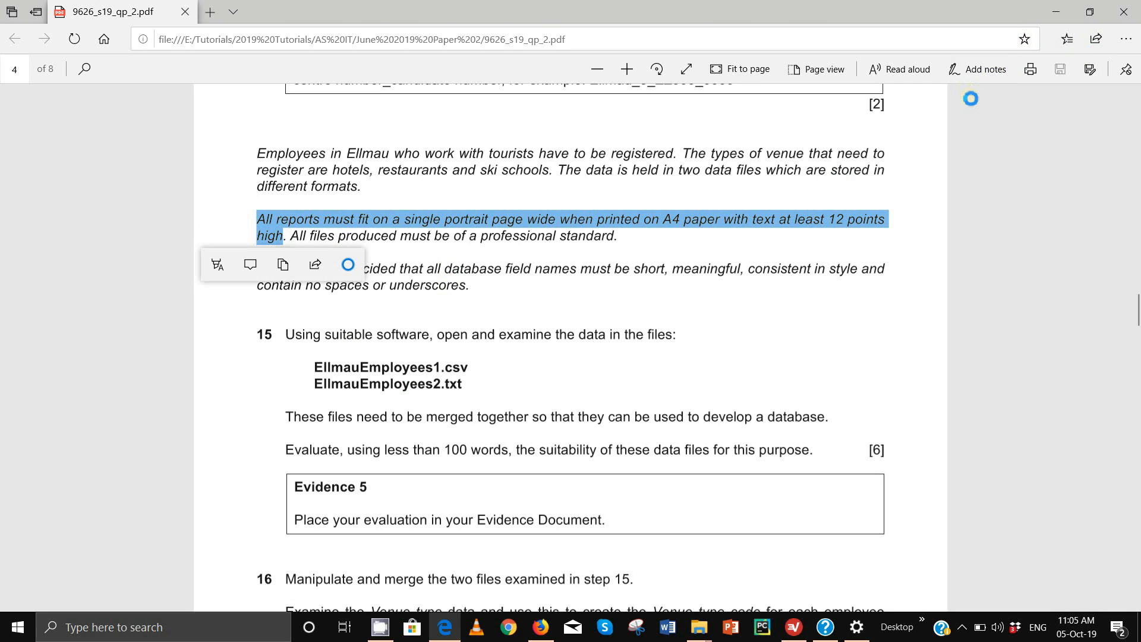
click(977, 69)
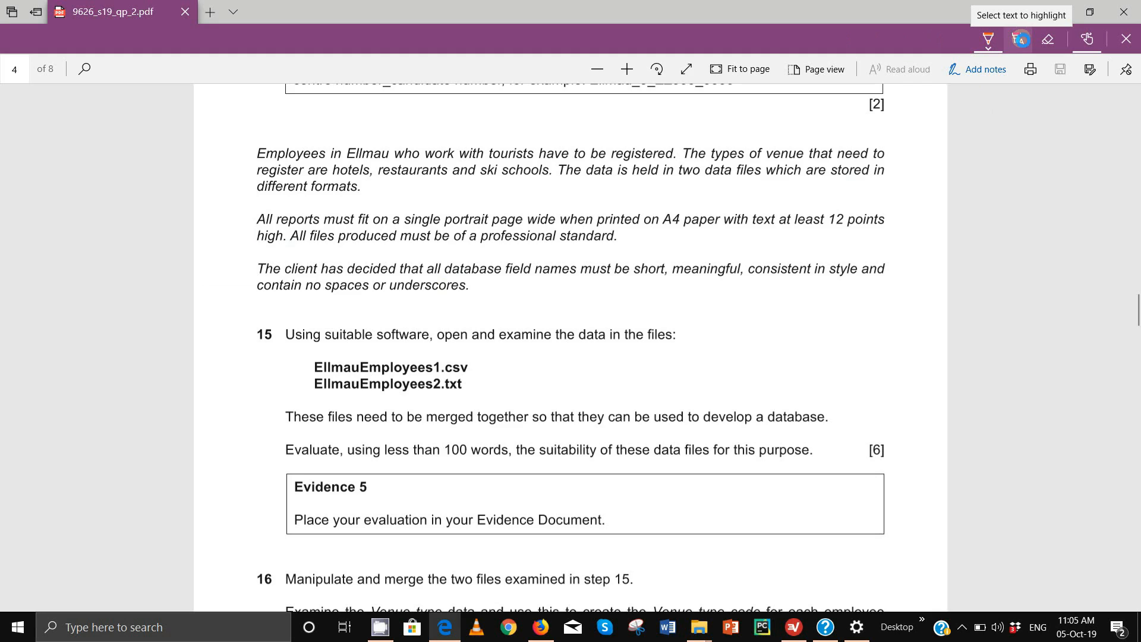
click(1020, 41)
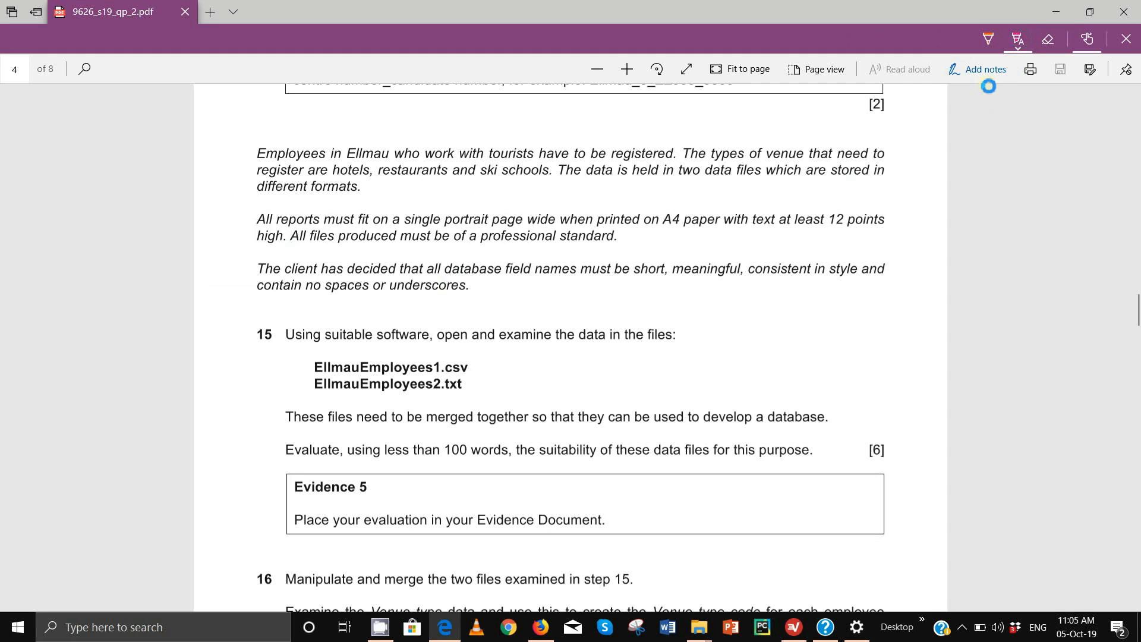
click(1021, 41)
click(997, 116)
drag(258, 220, 282, 237)
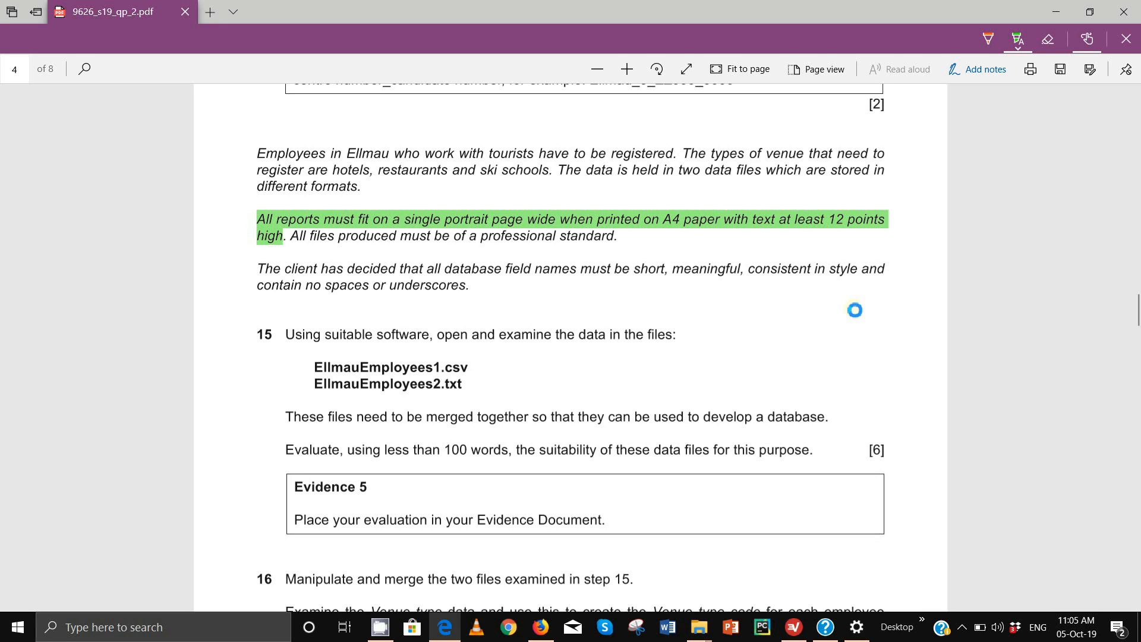
drag(632, 270, 784, 277)
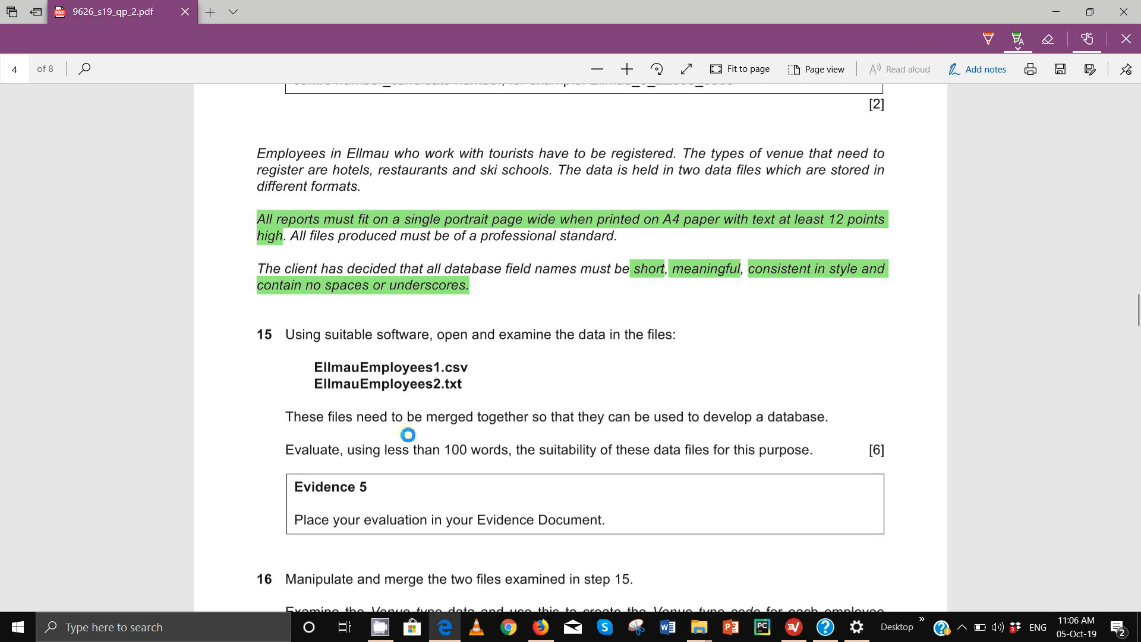
Highlight the file names EllmauEmployees1.csv and EllmauEmployees2.txt in green
click(328, 289)
drag(352, 367, 489, 388)
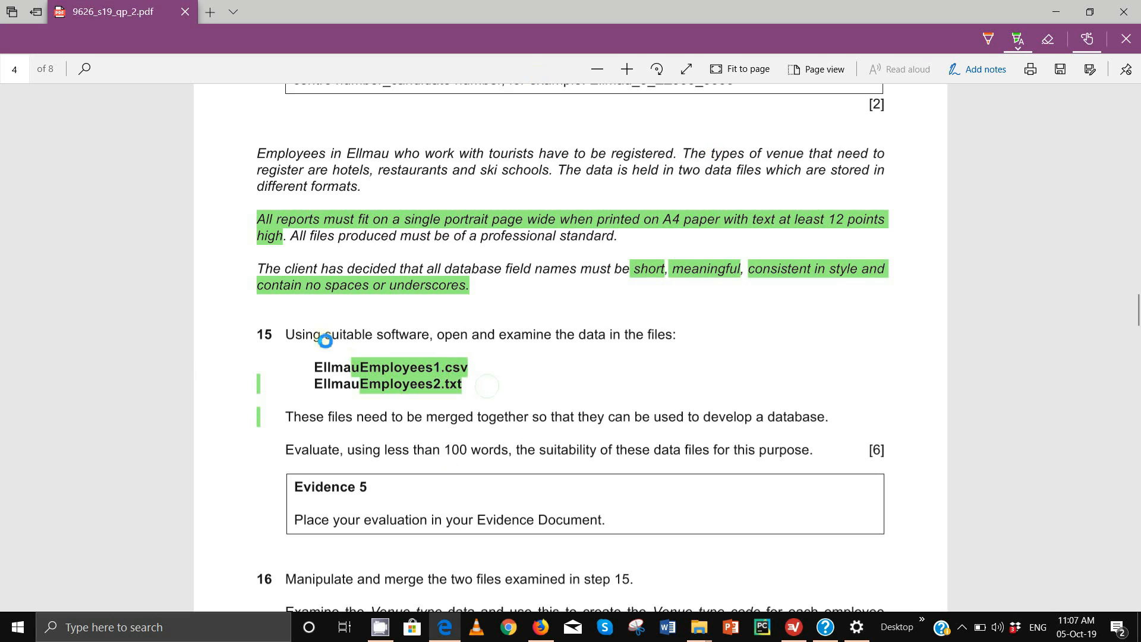
Open EllmauEmployees1 in Excel from the Worked Files folder
mouse_move(700, 637)
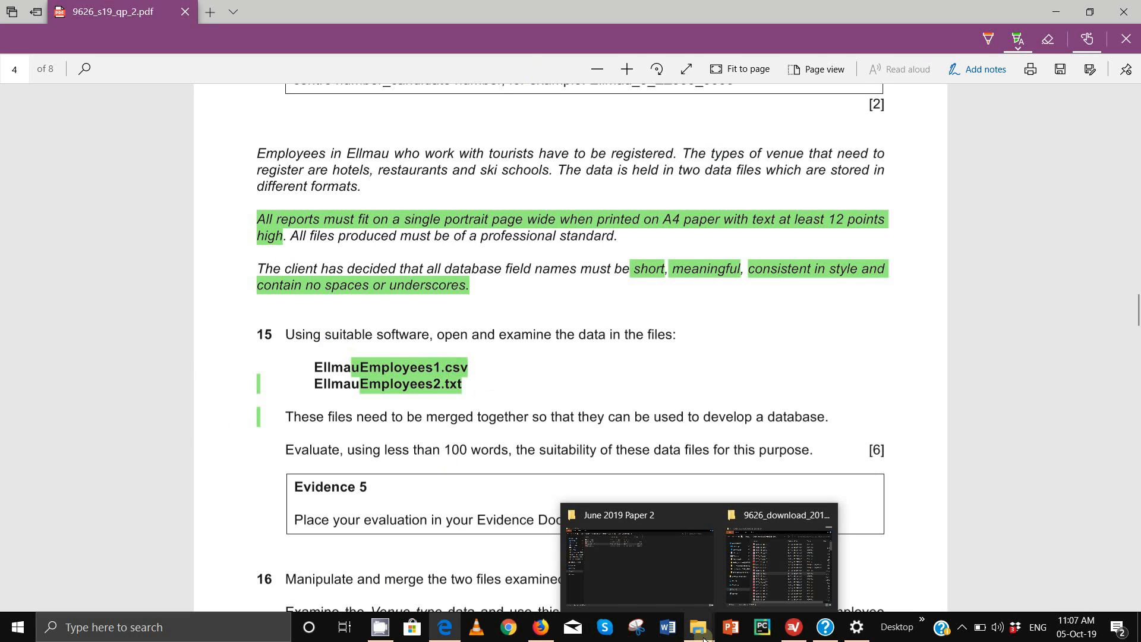
click(648, 572)
click(204, 99)
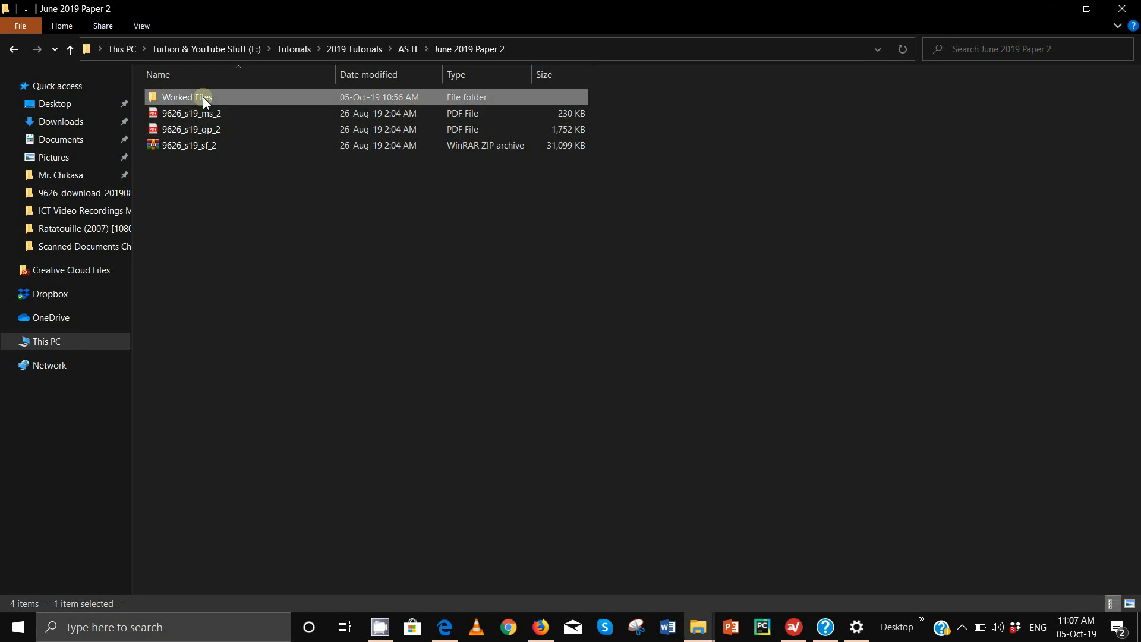
double_click(213, 97)
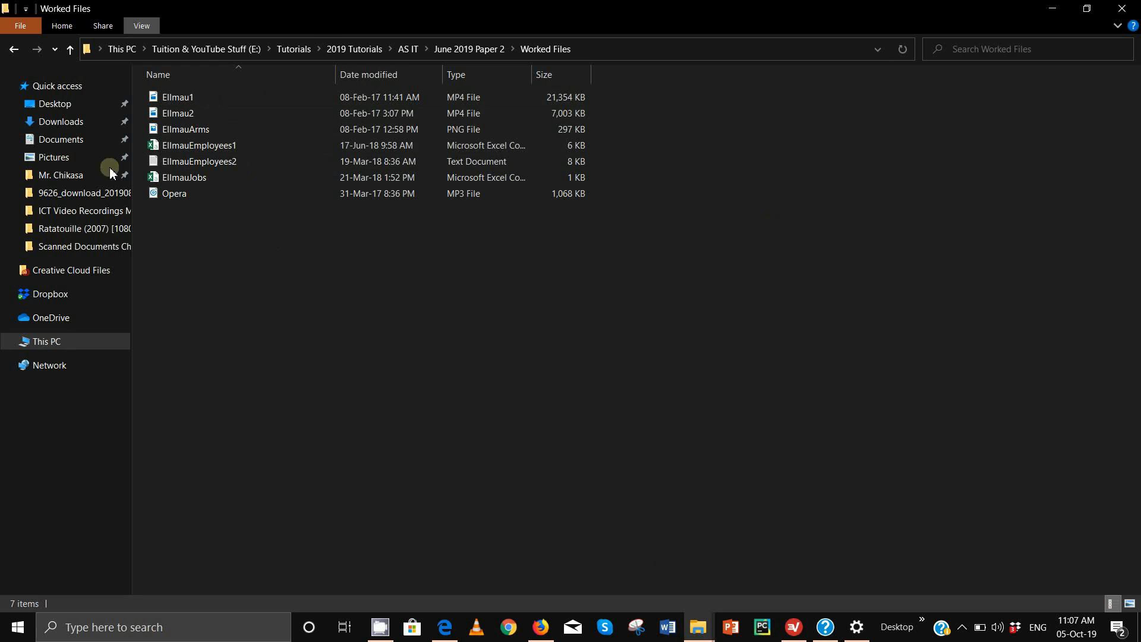
click(241, 147)
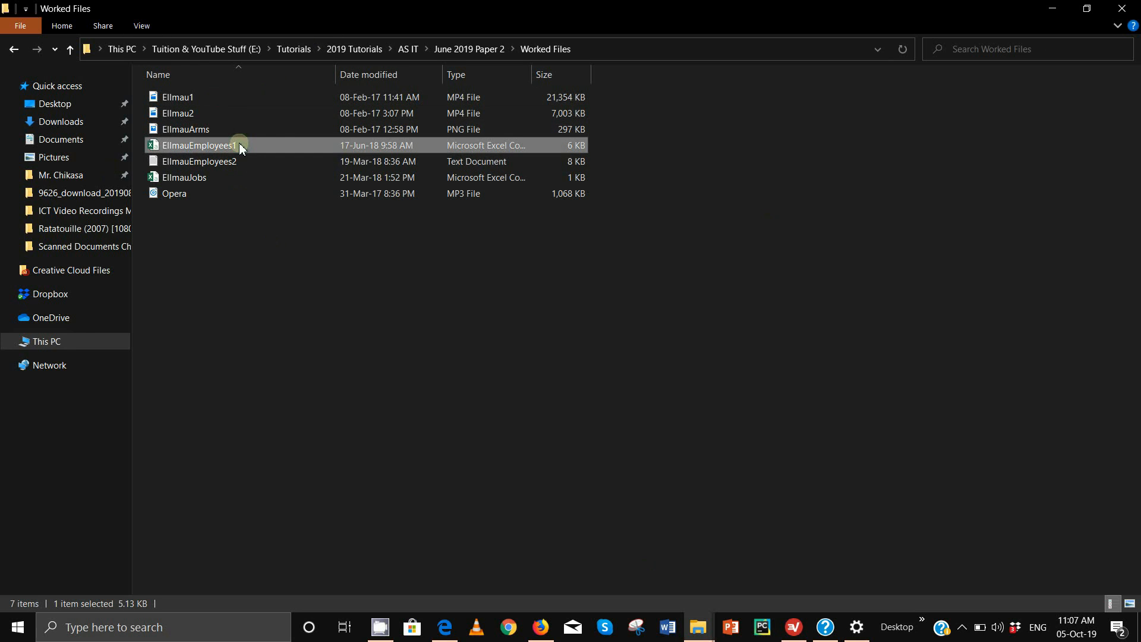
Open EllmauEmployees2 in Notepad from the Worked Files folder
click(447, 49)
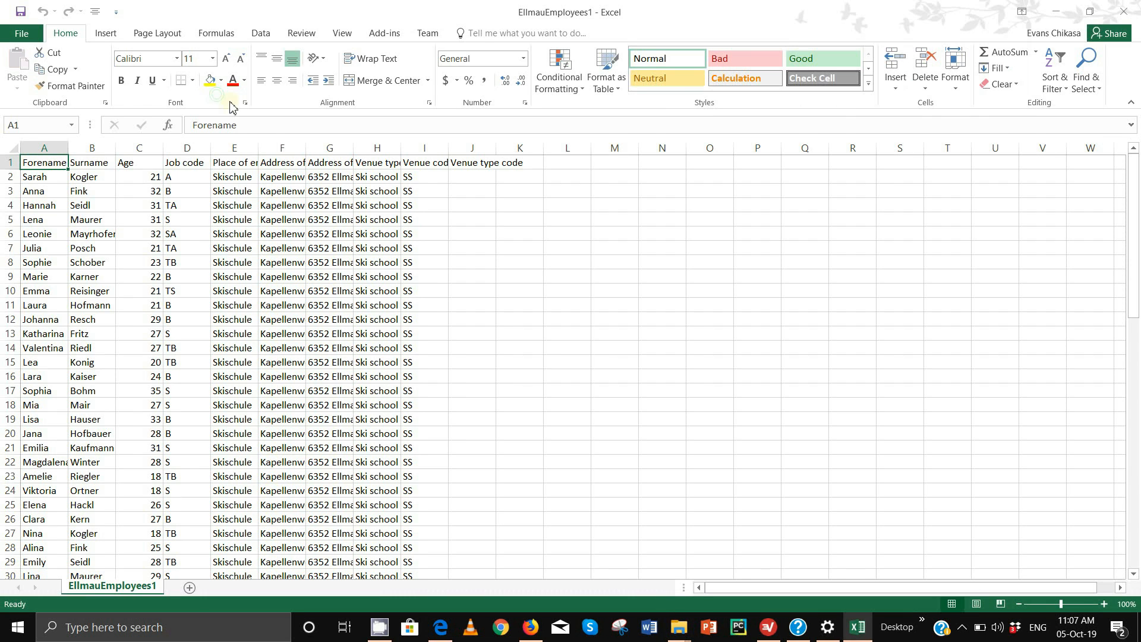
click(1056, 11)
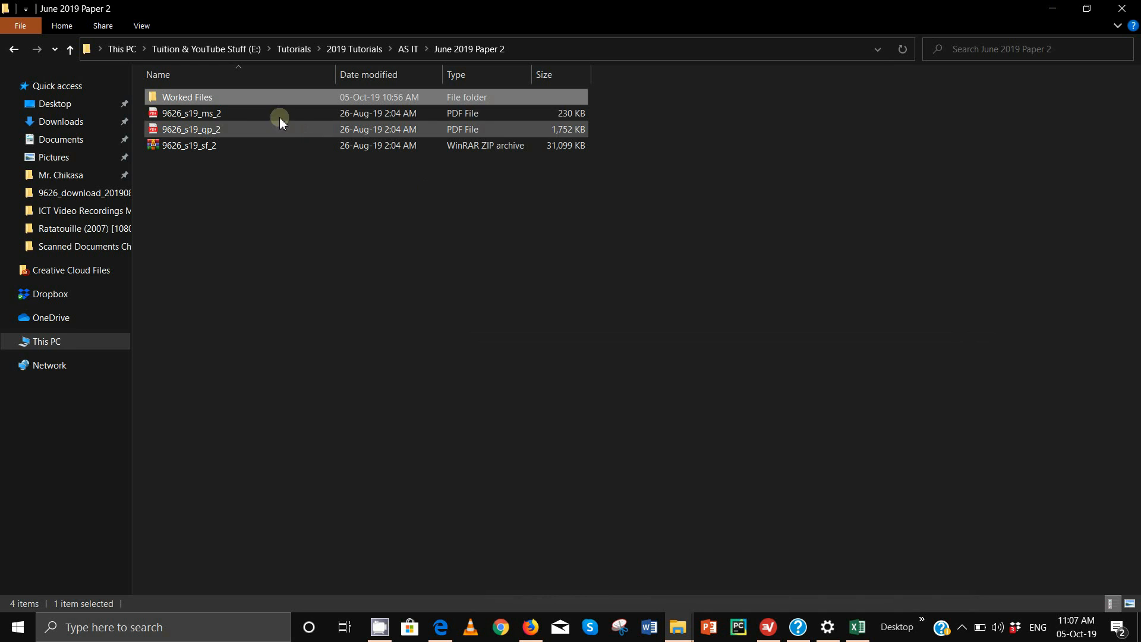
double_click(226, 99)
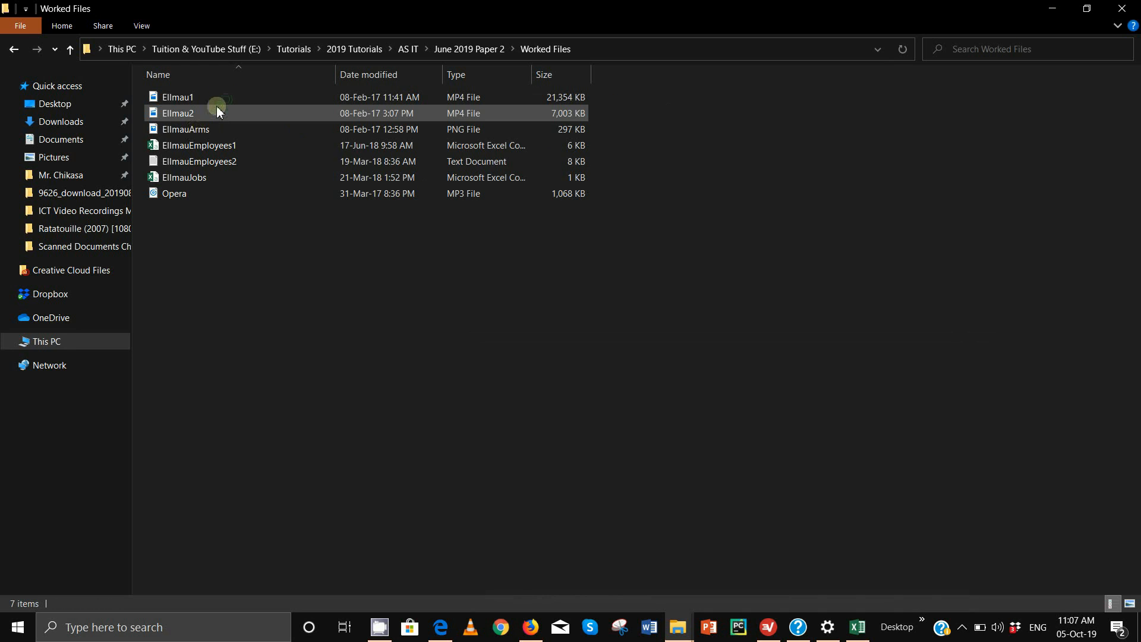
click(192, 168)
right_click(193, 172)
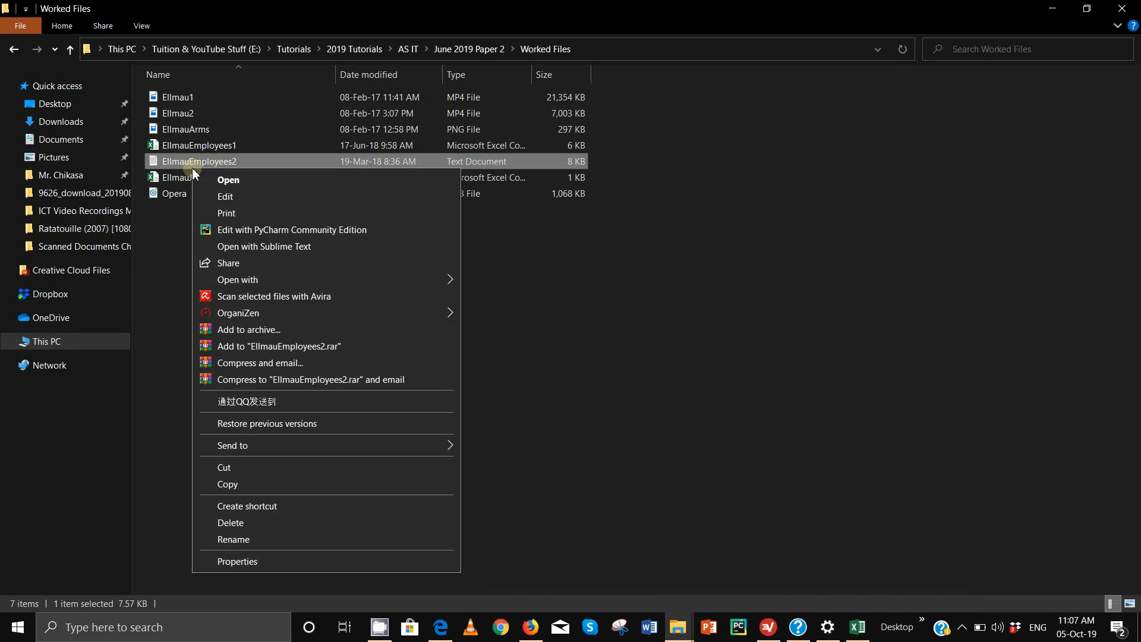
click(180, 162)
double_click(180, 162)
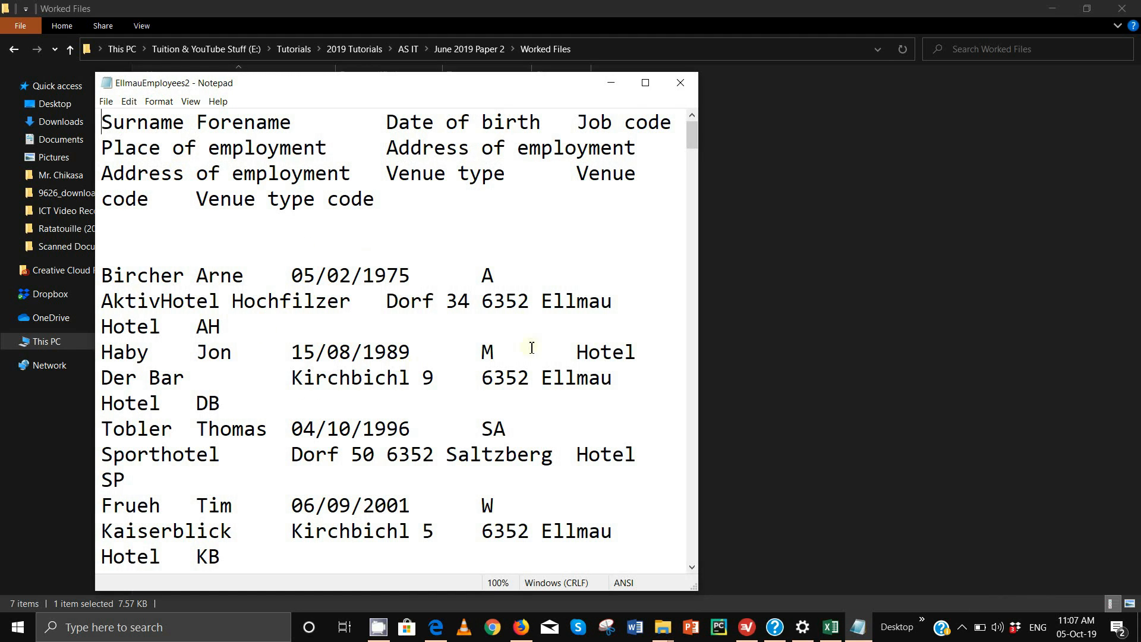
Reopen EllmauEmployees2 in Notepad and select all of its employee records
click(645, 82)
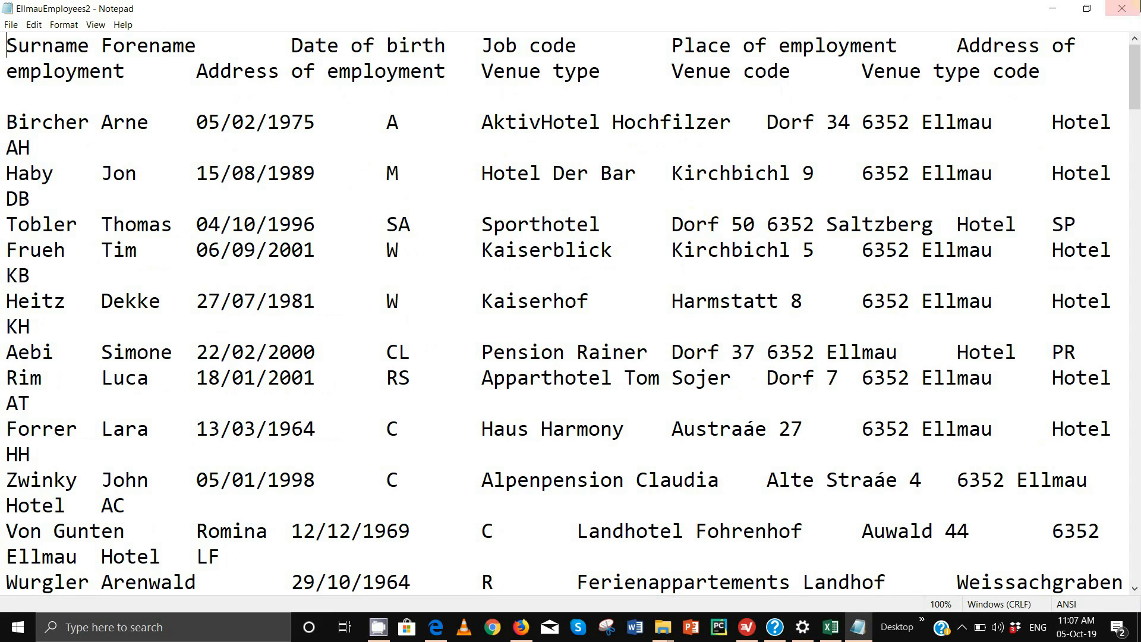
click(1133, 7)
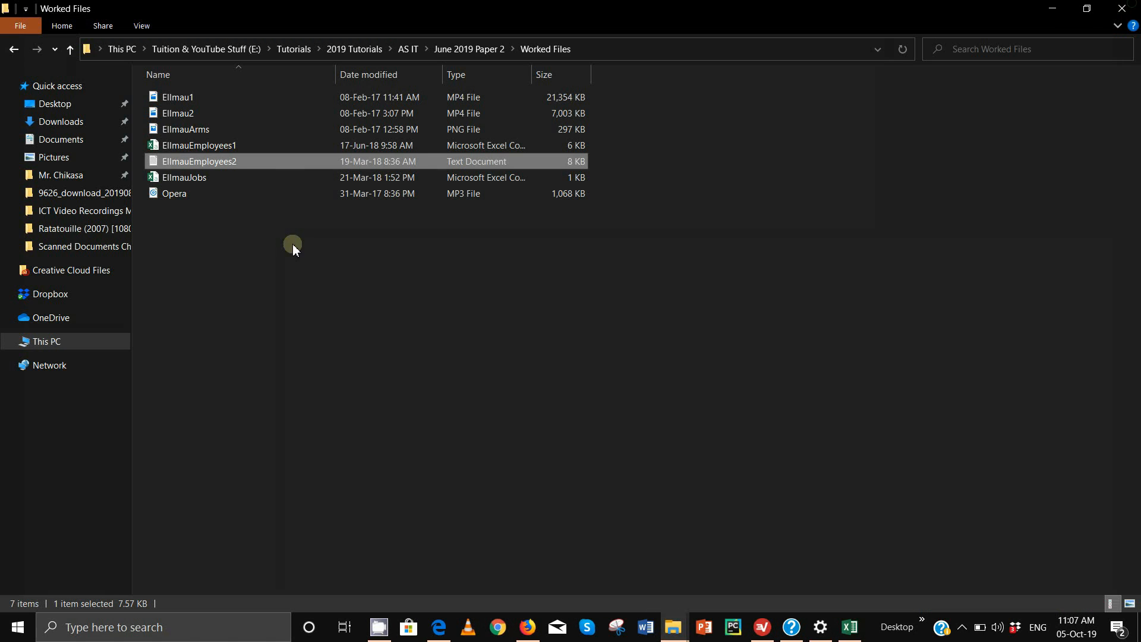
right_click(244, 161)
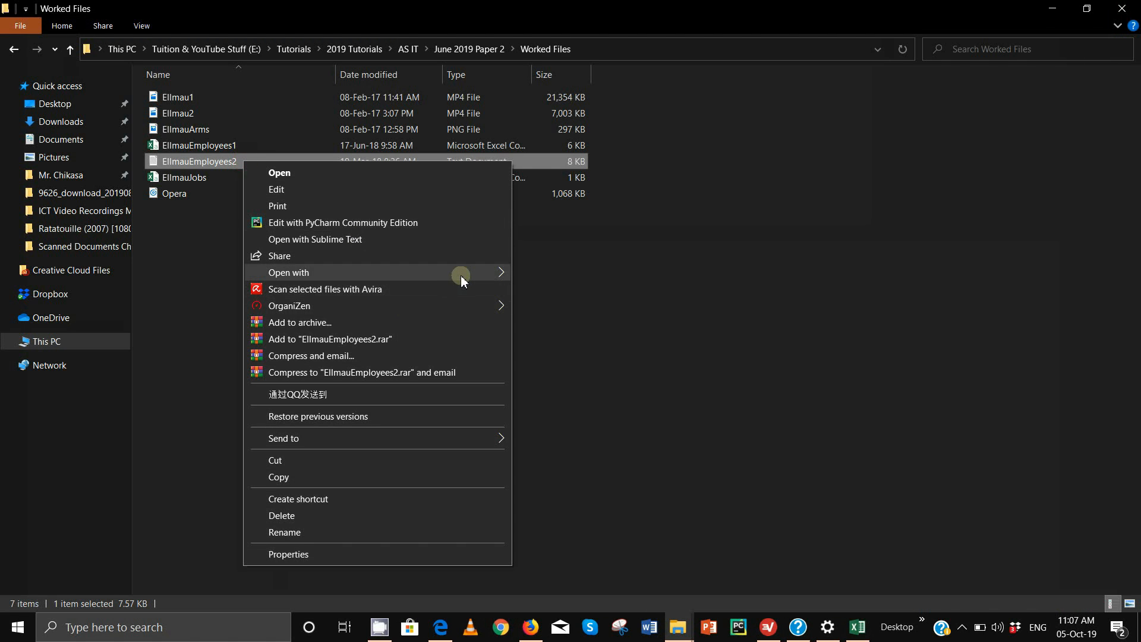
mouse_move(462, 279)
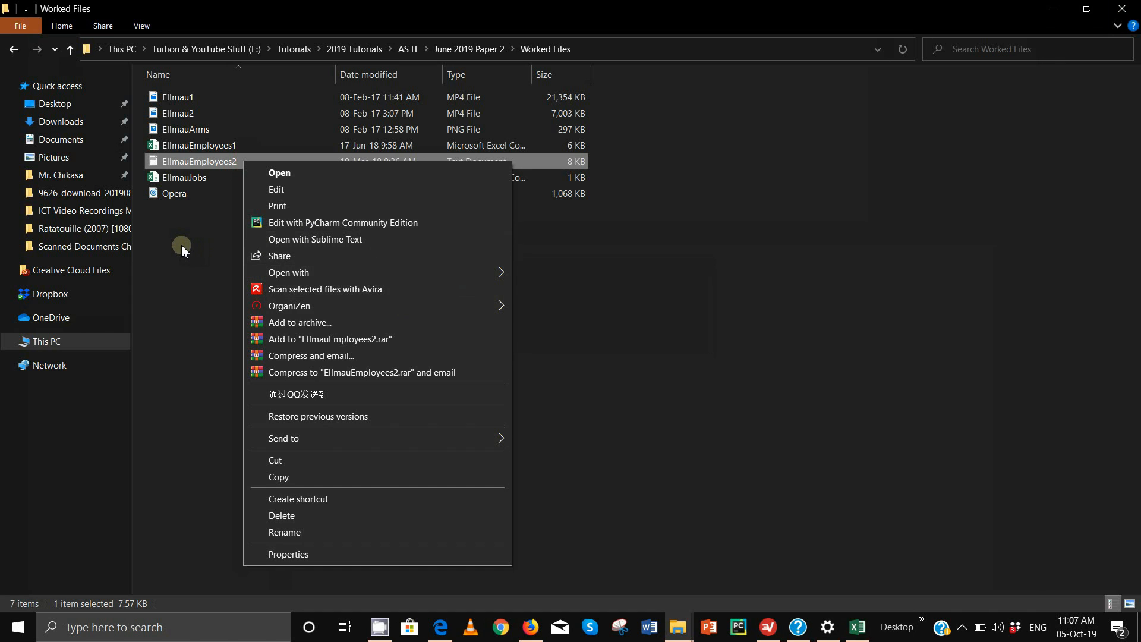
click(219, 165)
double_click(219, 165)
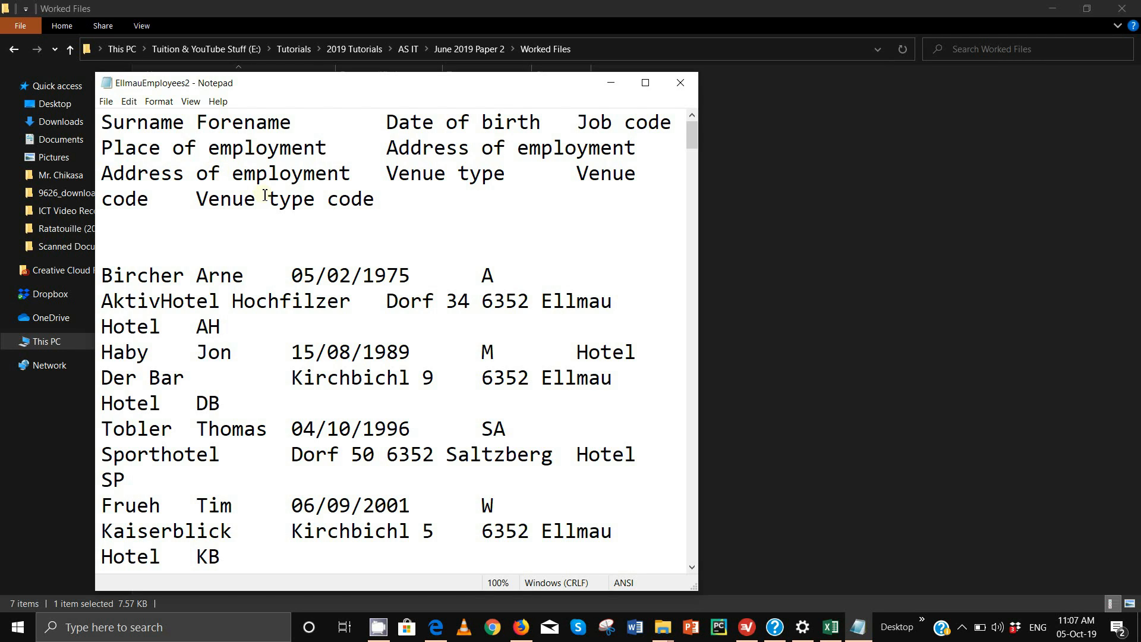
key(ctrl+a)
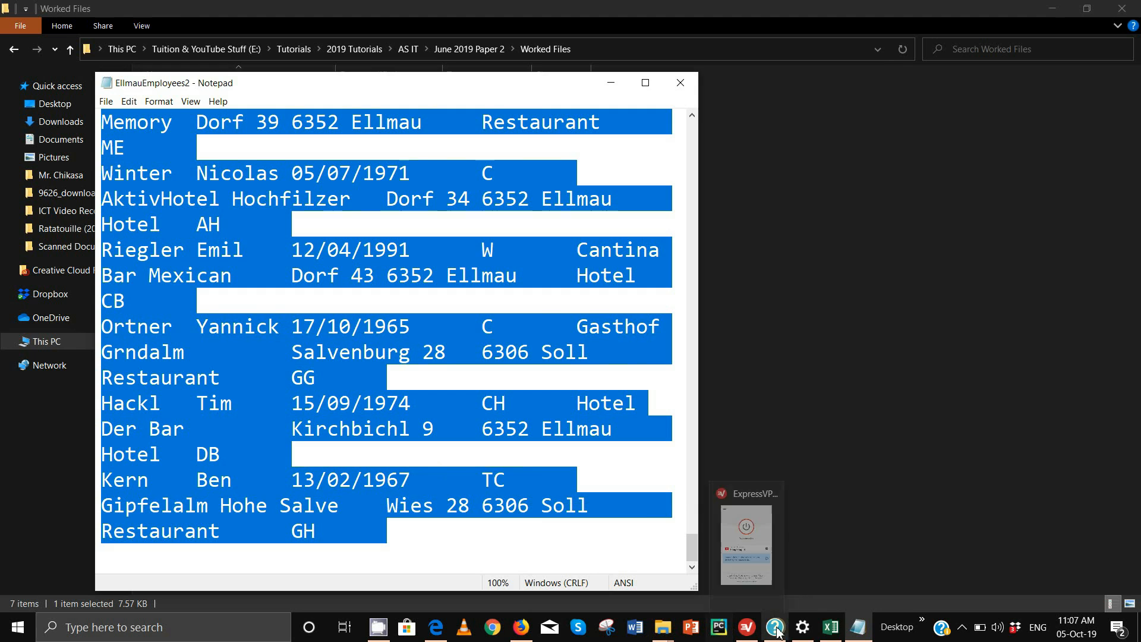
Create a blank workbook, Book1, and paste the EllmauEmployees2 records into it
click(831, 627)
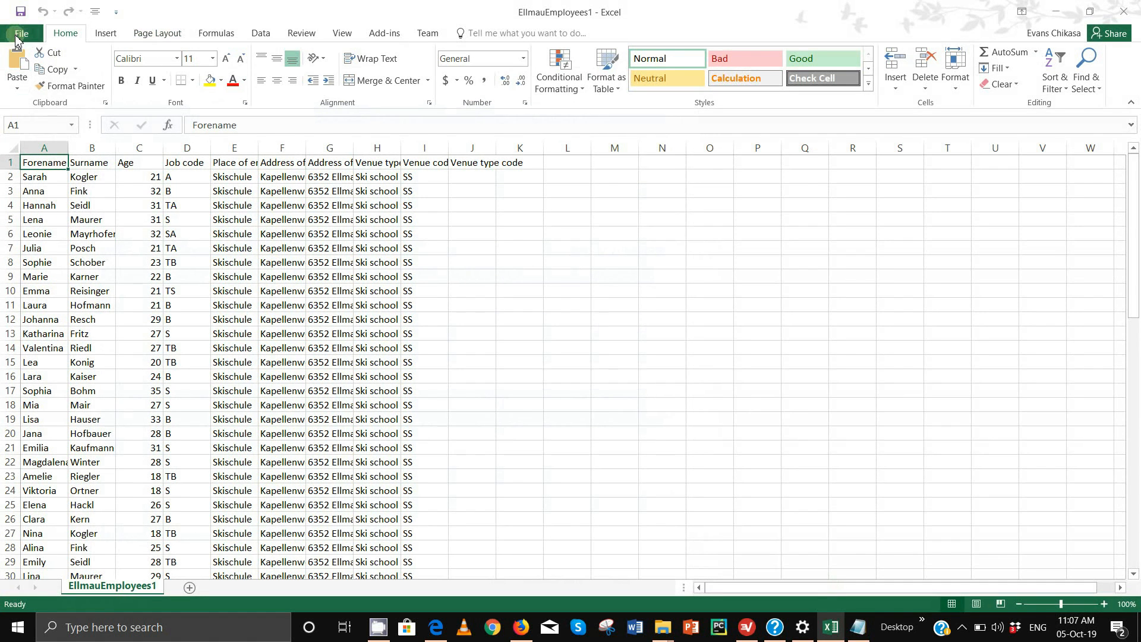
click(25, 36)
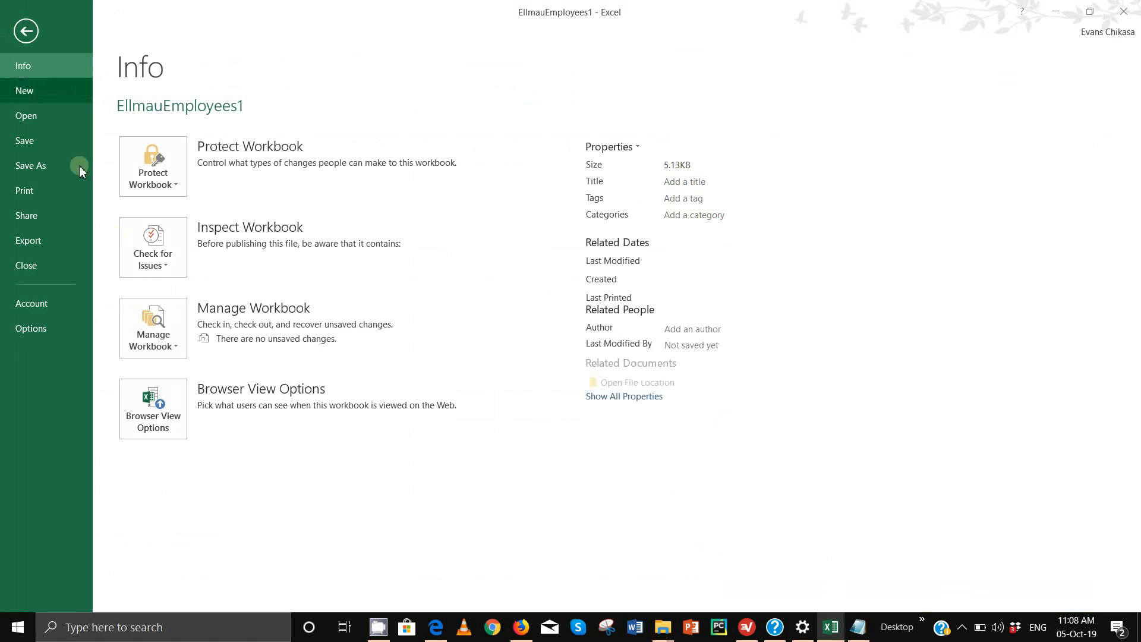
click(40, 86)
click(190, 250)
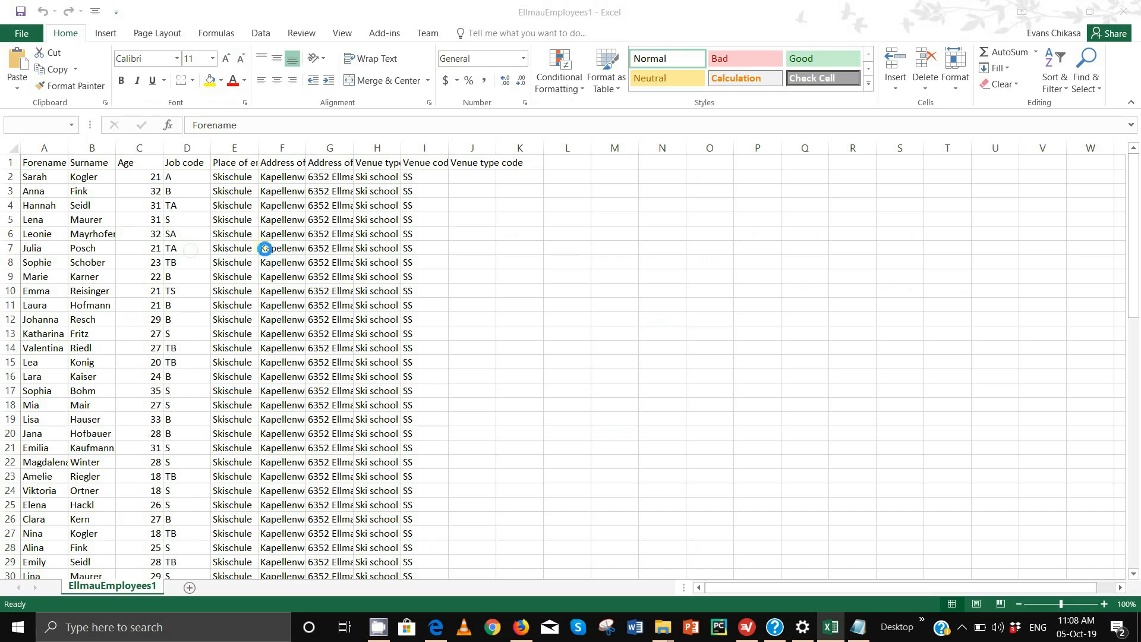
key(ctrl+v)
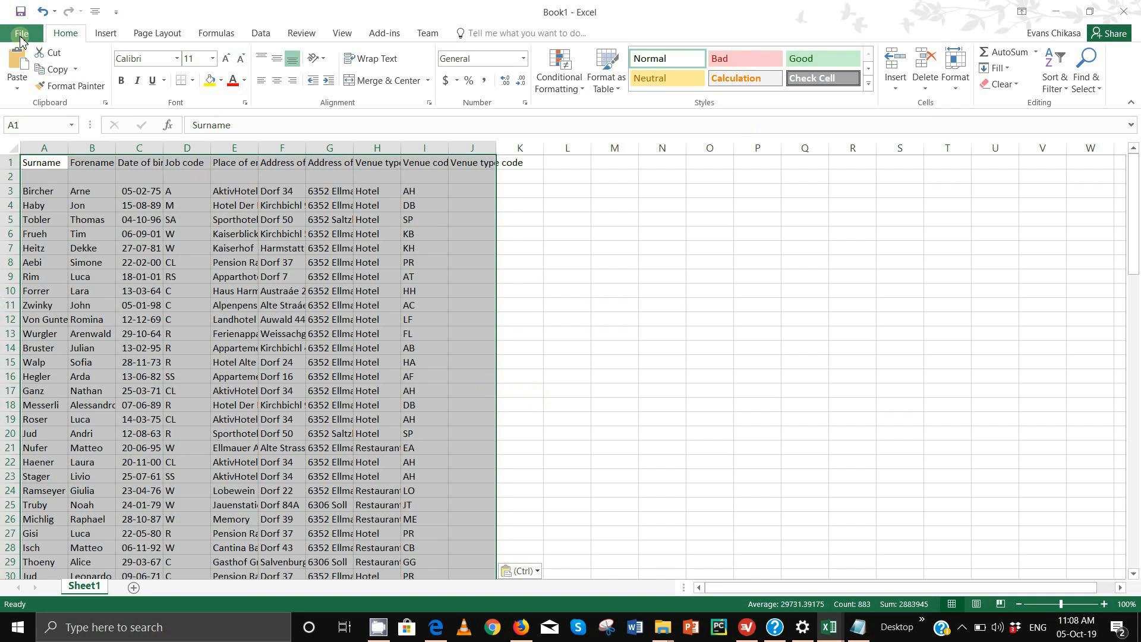
click(22, 33)
Open Excel's Browse dialog with the file type set to All Files
click(45, 116)
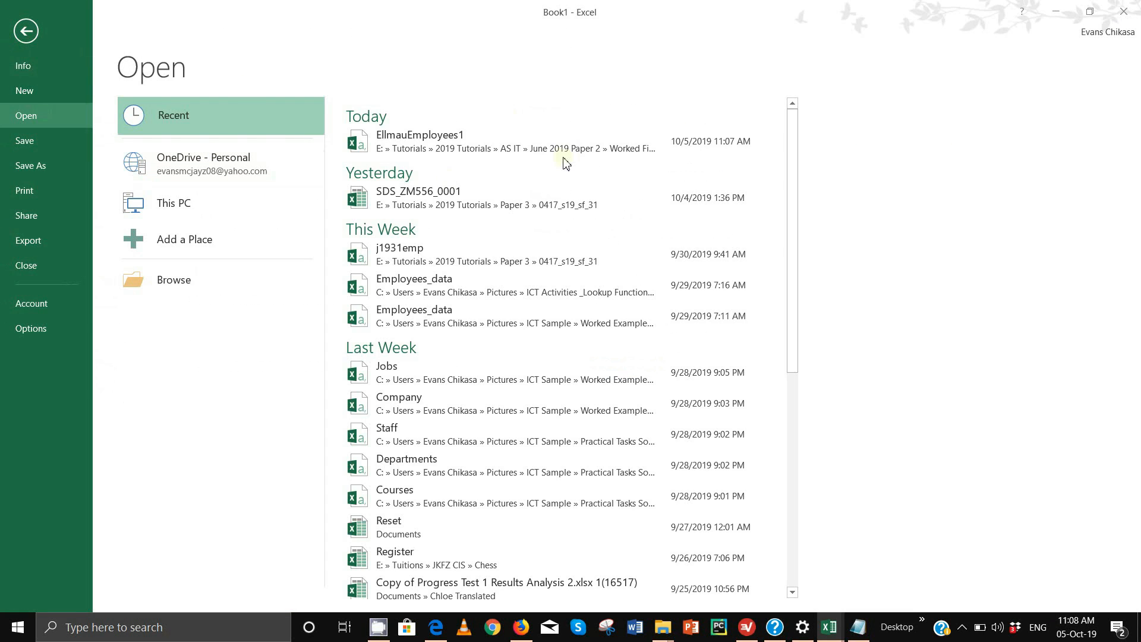
click(292, 281)
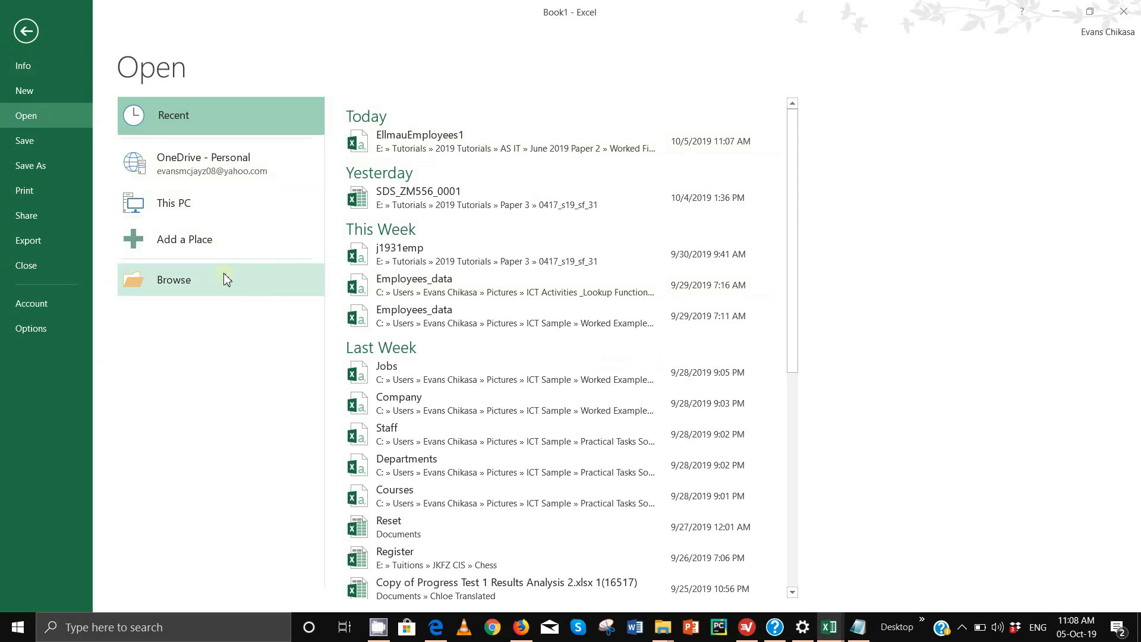
click(477, 308)
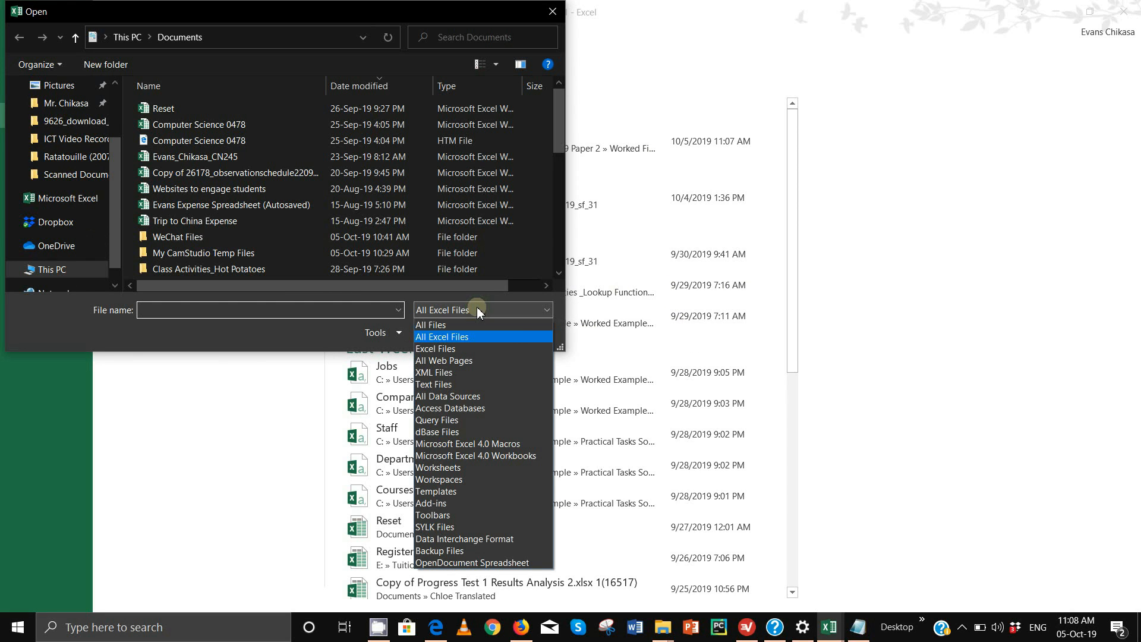
click(480, 326)
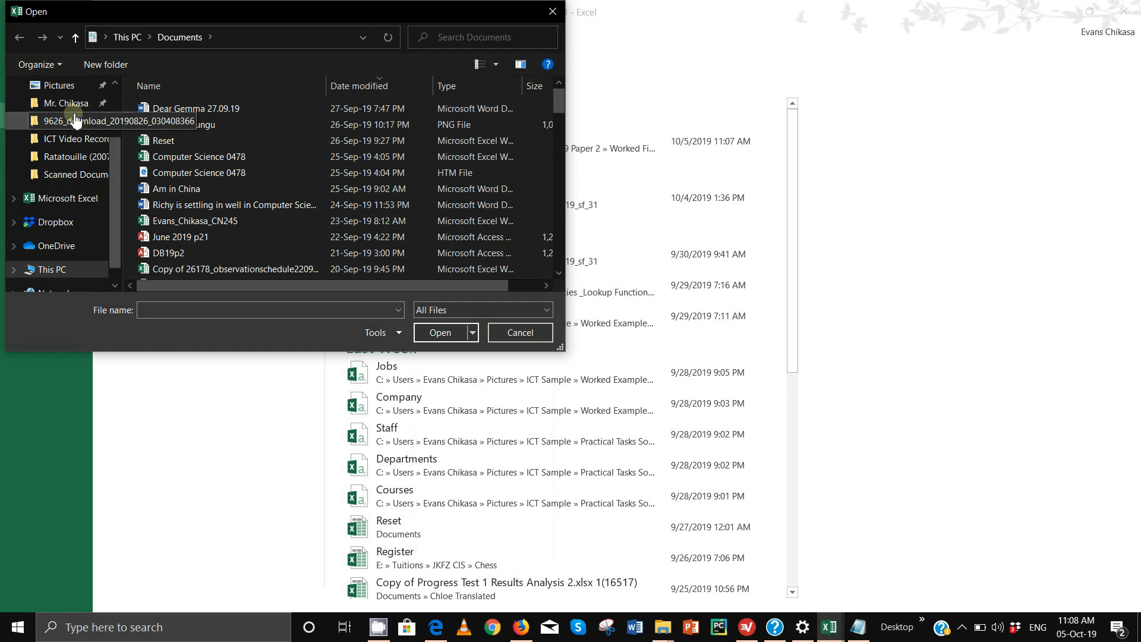
Go to E: > Tutorials > 2019 Tutorials > AS IT > June 2019 Paper 2 > Worked Files
click(69, 278)
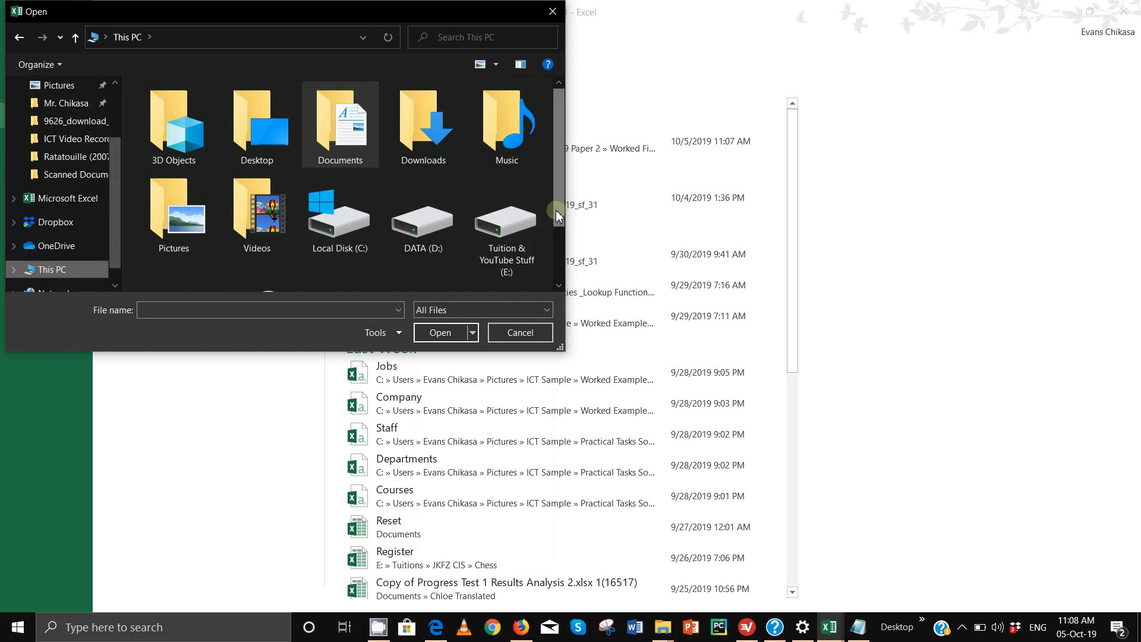
click(559, 285)
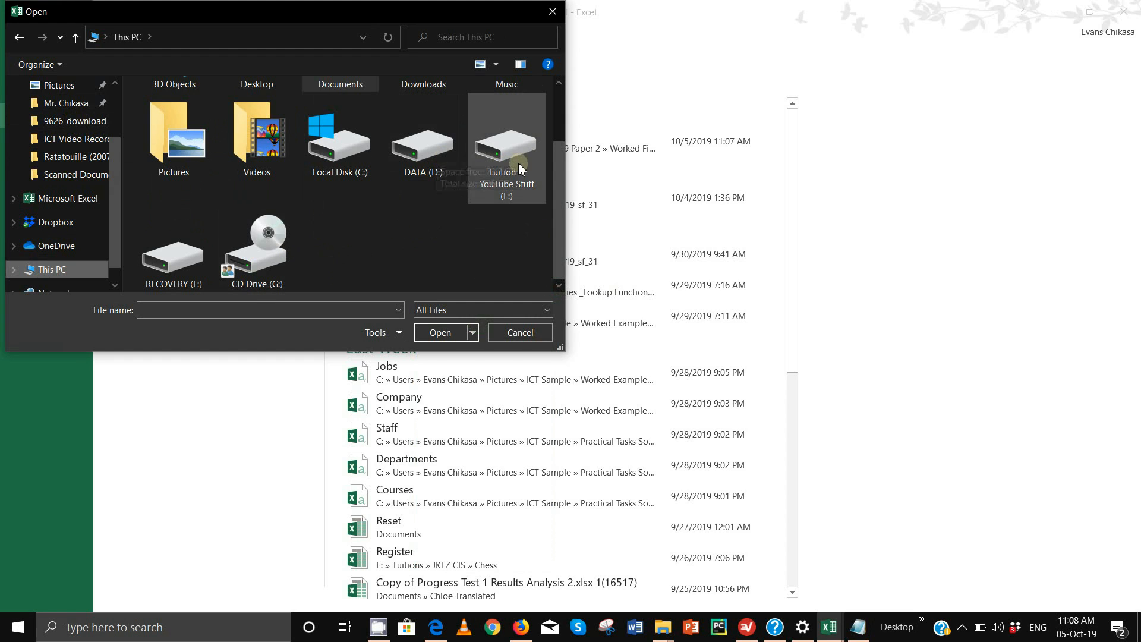
double_click(504, 149)
scroll(205, 261, down, 5)
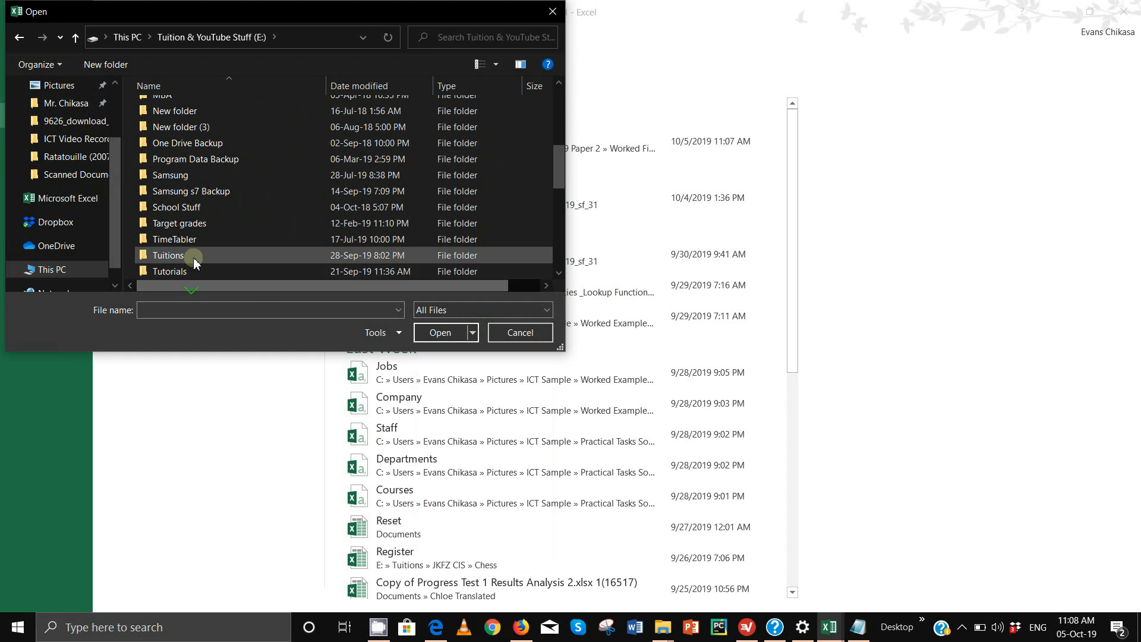
double_click(183, 270)
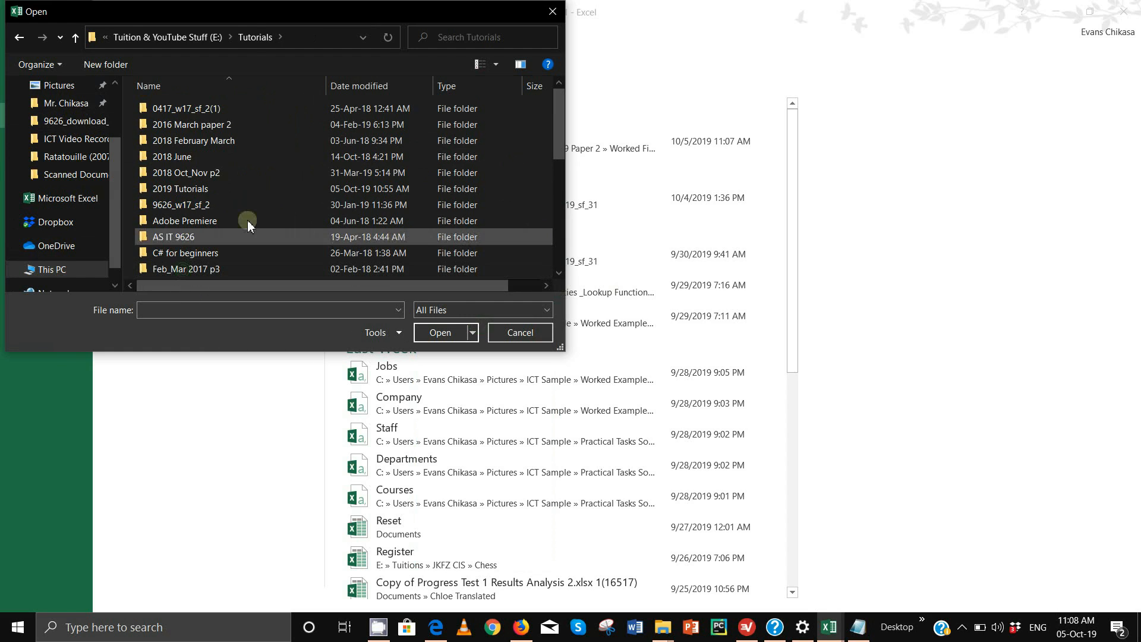
double_click(205, 188)
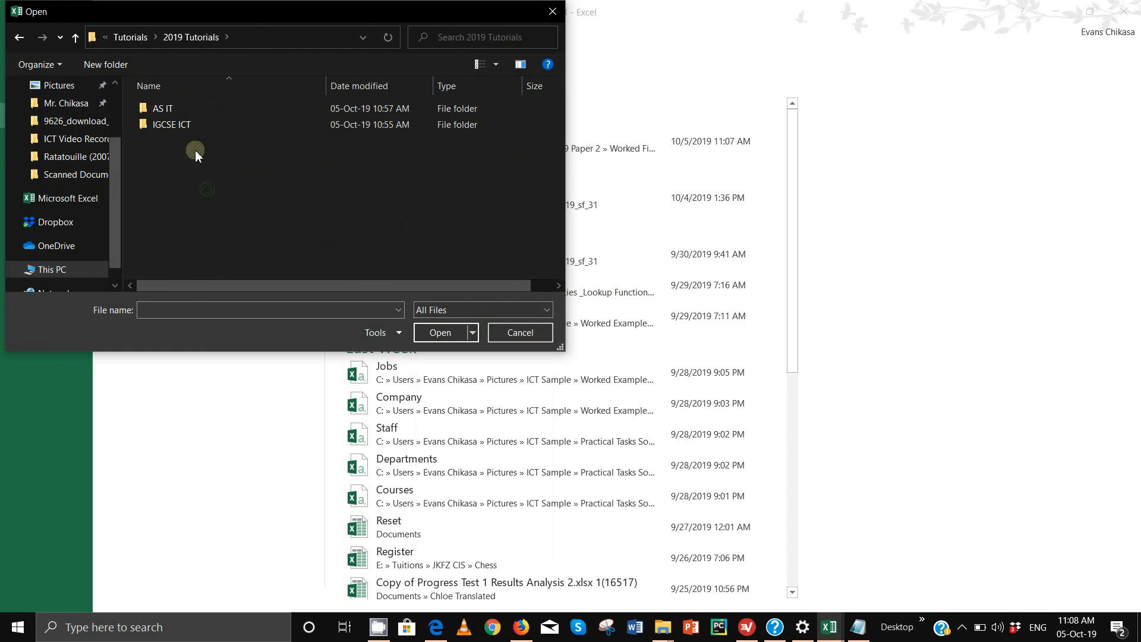
double_click(191, 113)
double_click(190, 113)
double_click(192, 113)
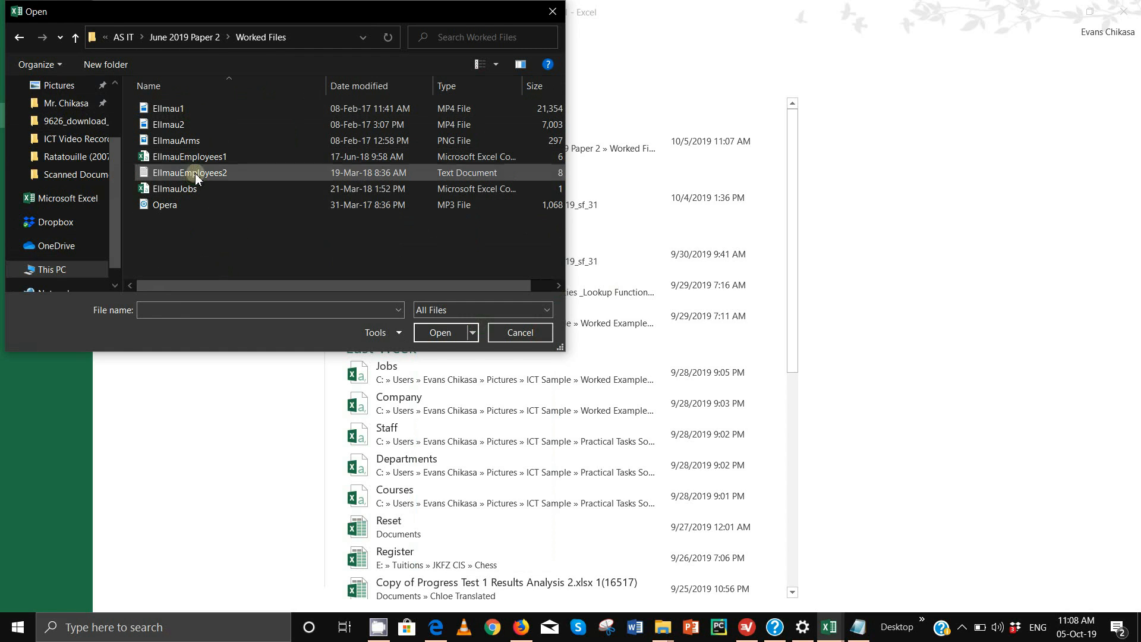
Import EllmauEmployees2.txt as tab-delimited data with 'My data has headers' ticked
click(195, 173)
click(440, 333)
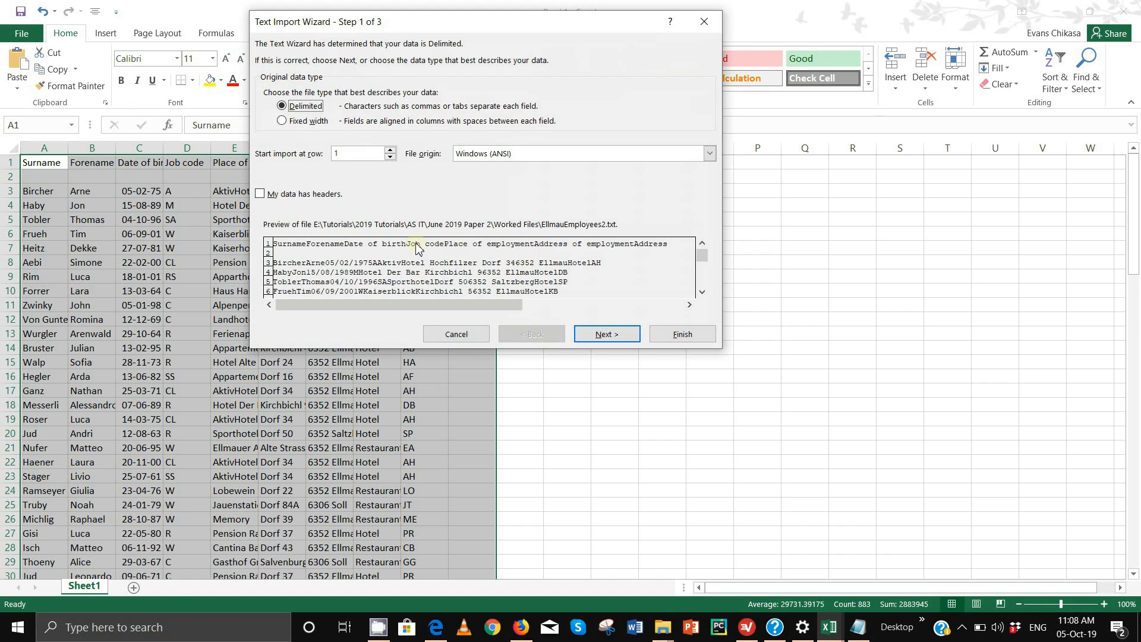
click(292, 196)
click(605, 334)
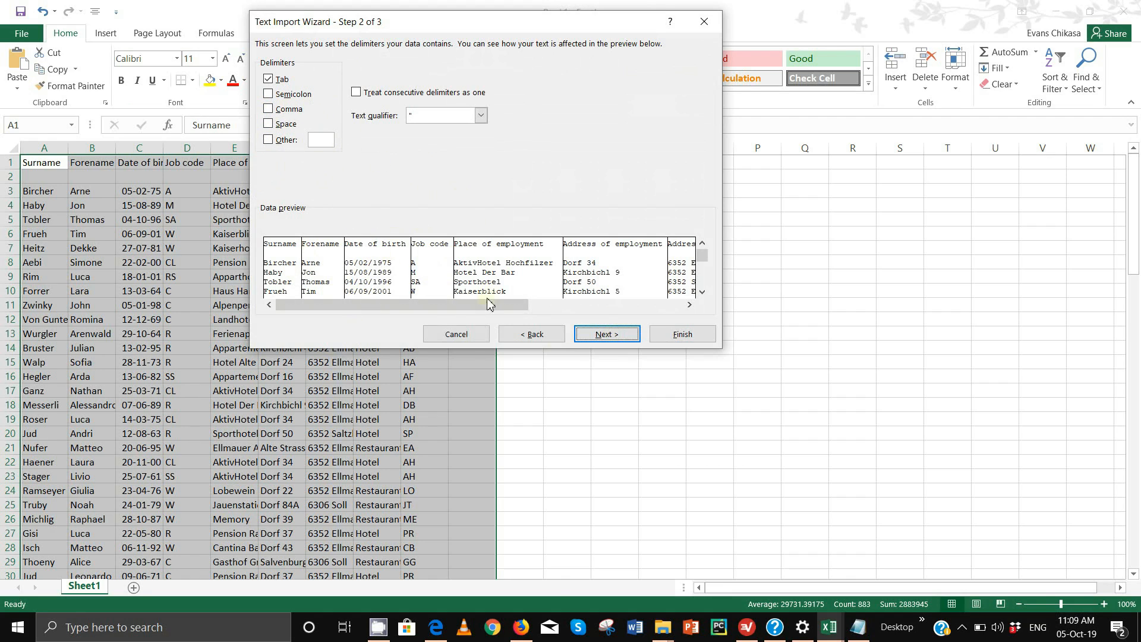
drag(467, 305, 612, 332)
click(612, 332)
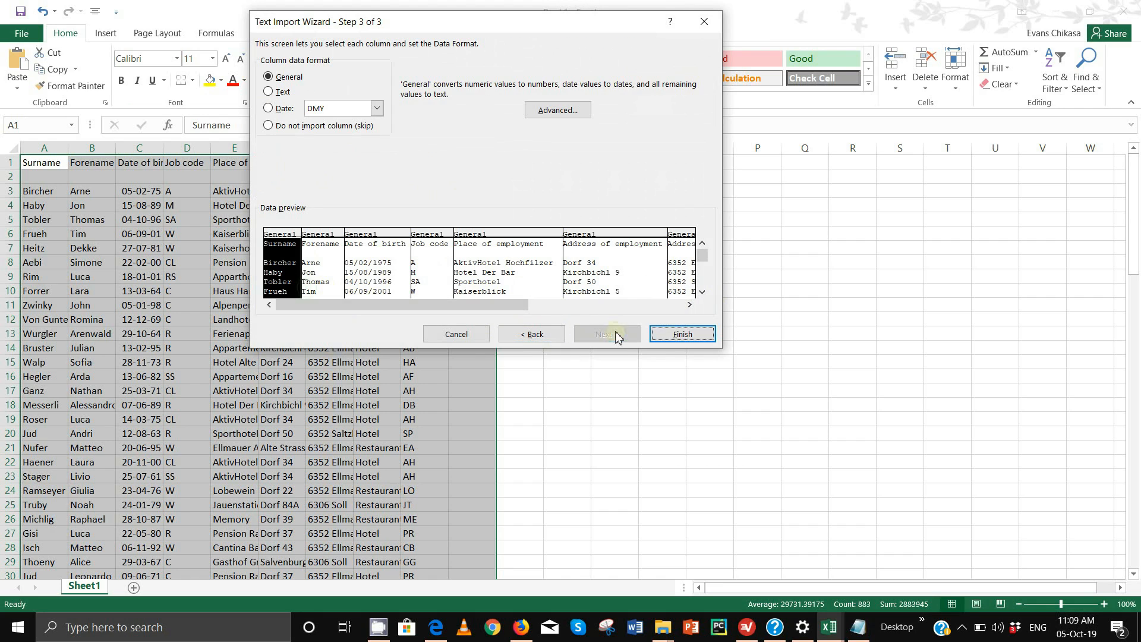
click(690, 335)
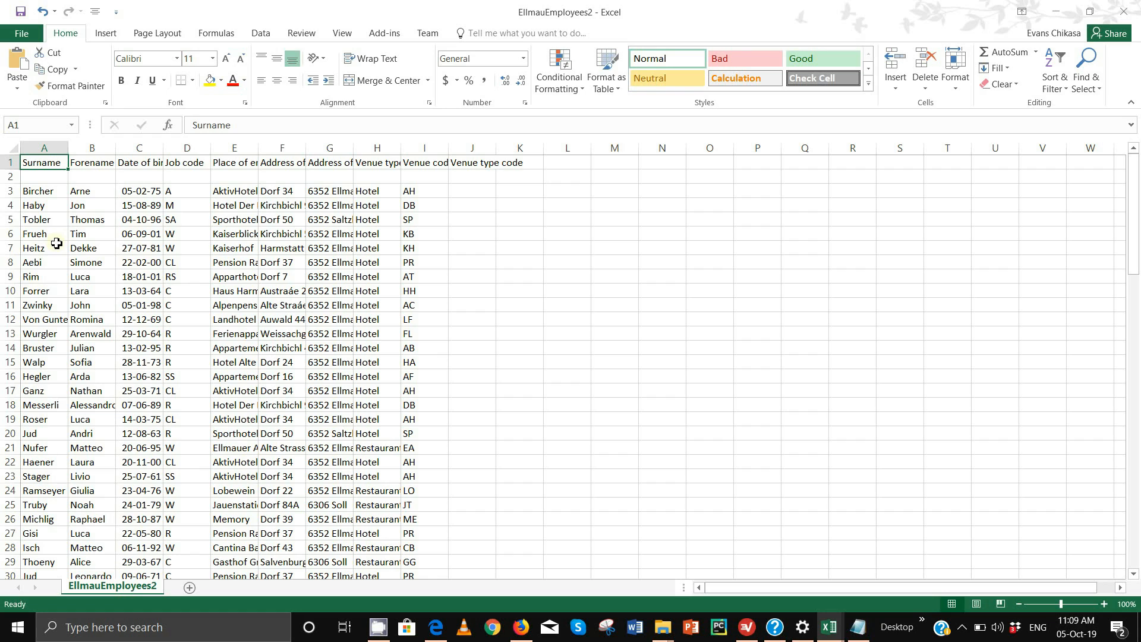
click(843, 610)
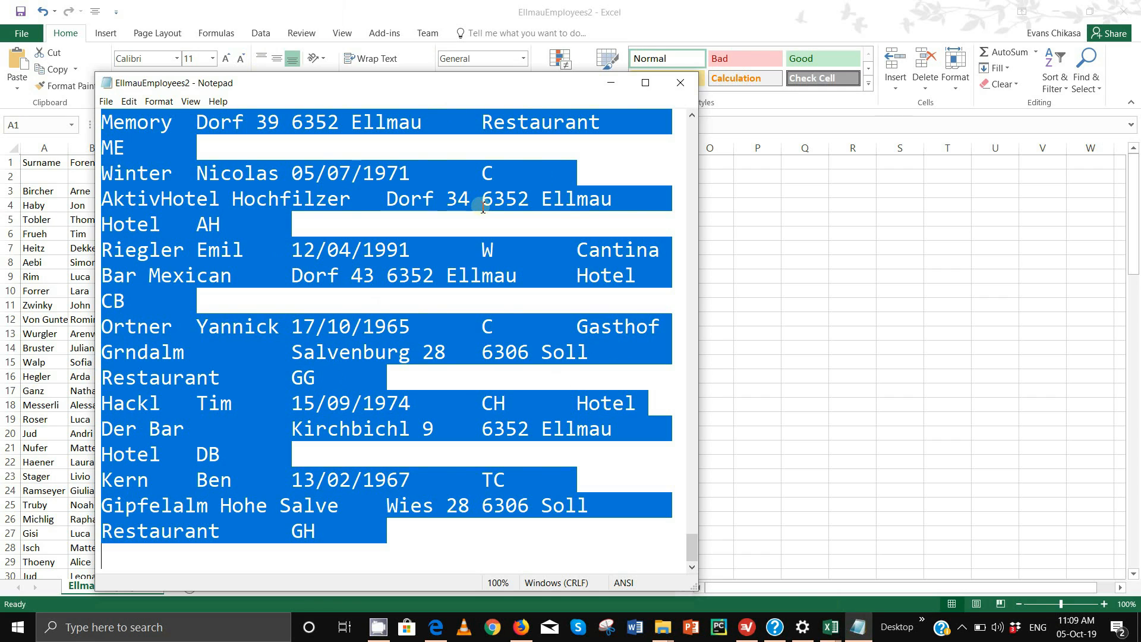
click(787, 2)
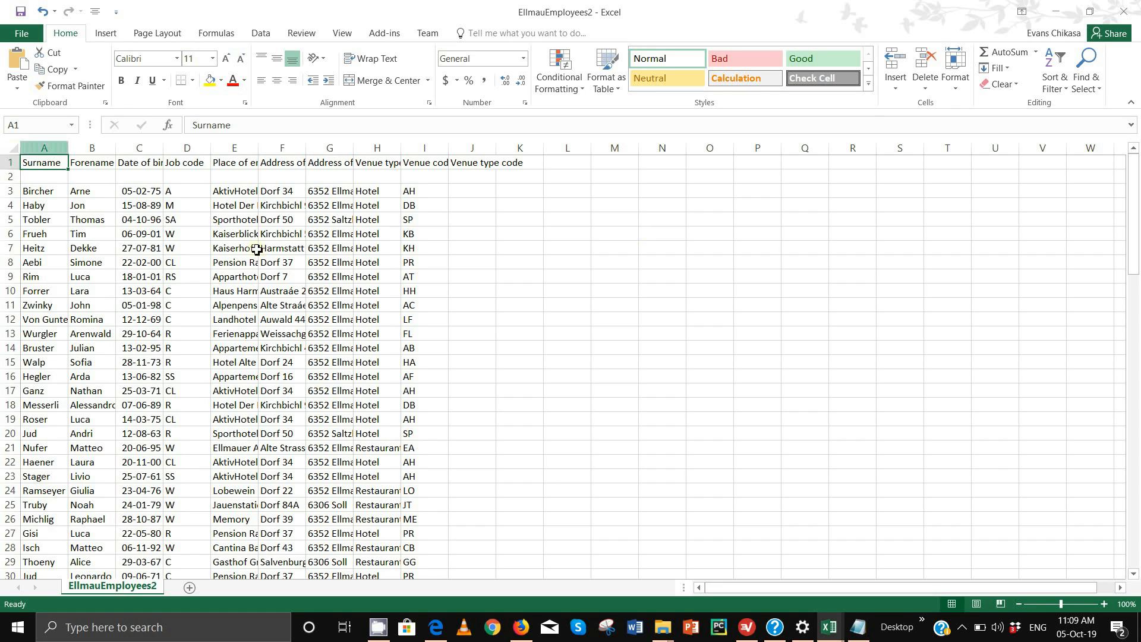
Close the EllmauEmployees2 workbook and AutoFit all column widths in Book1
click(1123, 12)
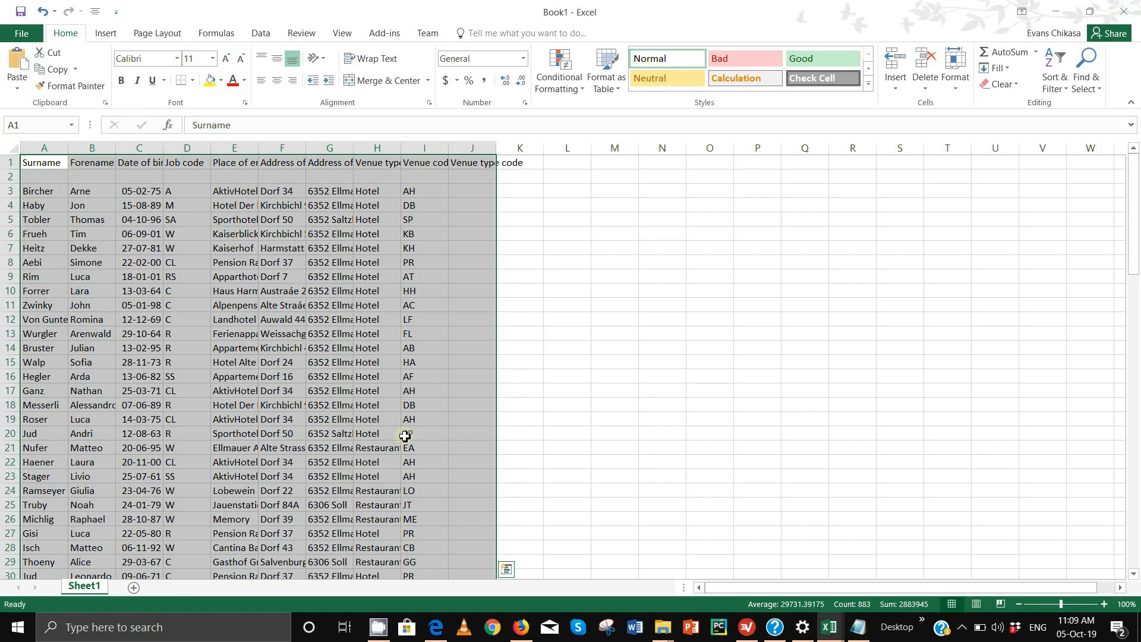
mouse_move(830, 628)
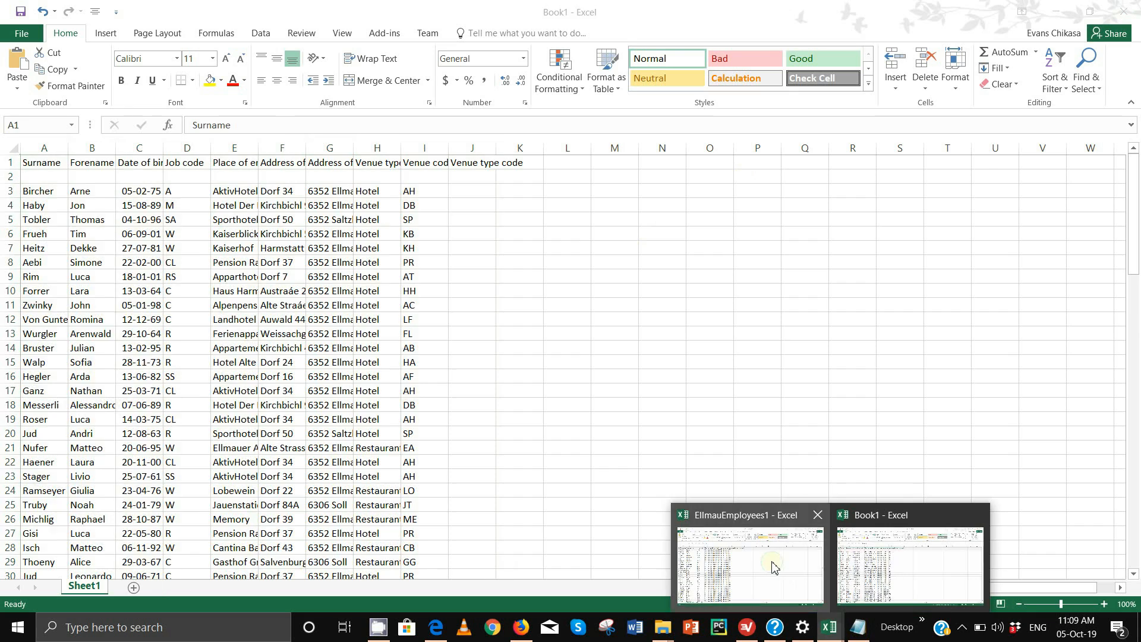
click(774, 566)
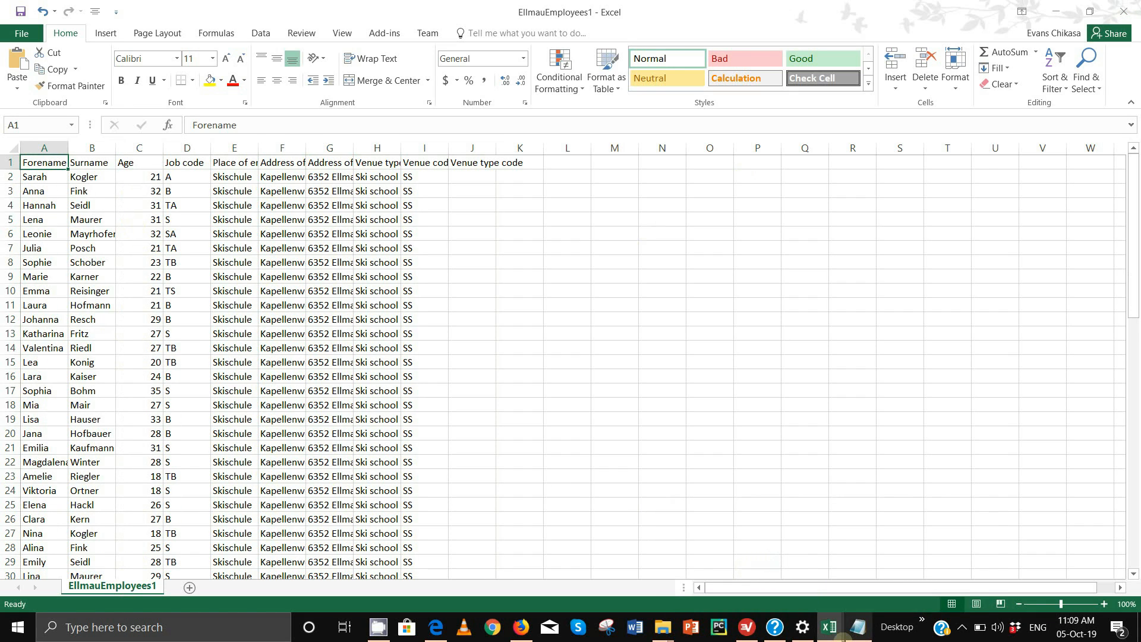
mouse_move(840, 631)
click(879, 570)
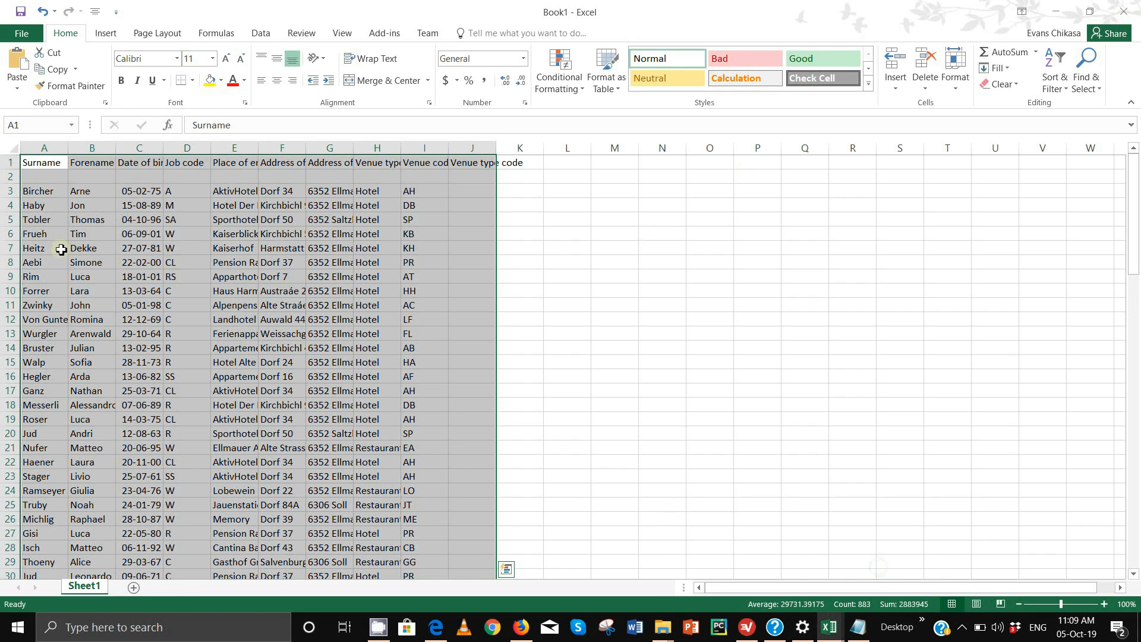
click(19, 149)
double_click(115, 148)
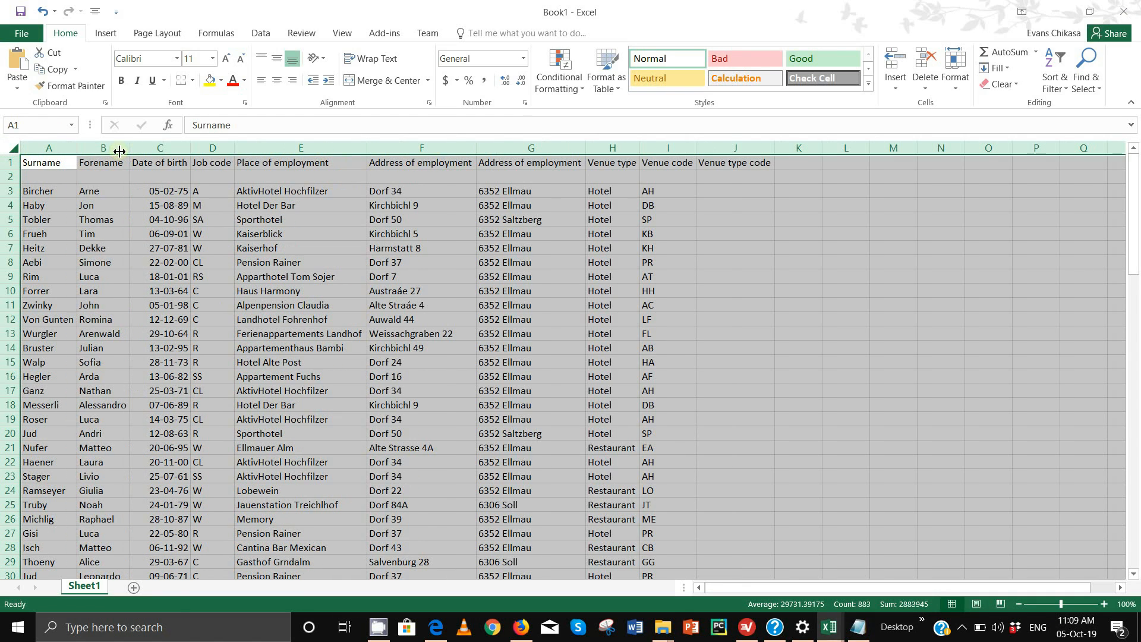
AutoFit all column widths in the EllmauEmployees1 workbook
click(830, 628)
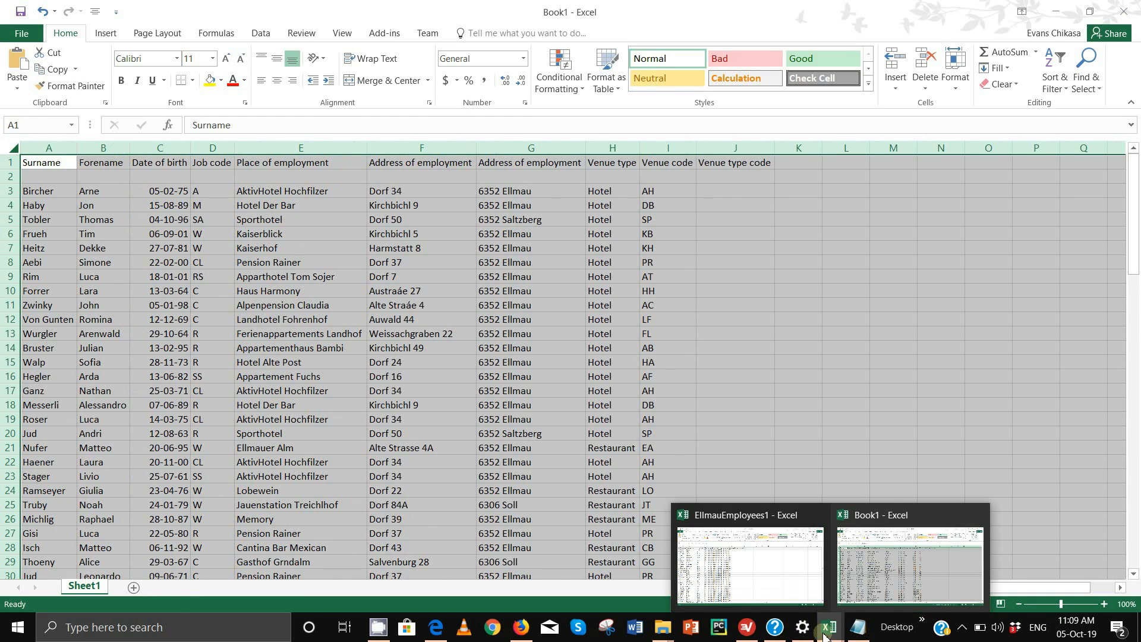
click(752, 553)
click(13, 148)
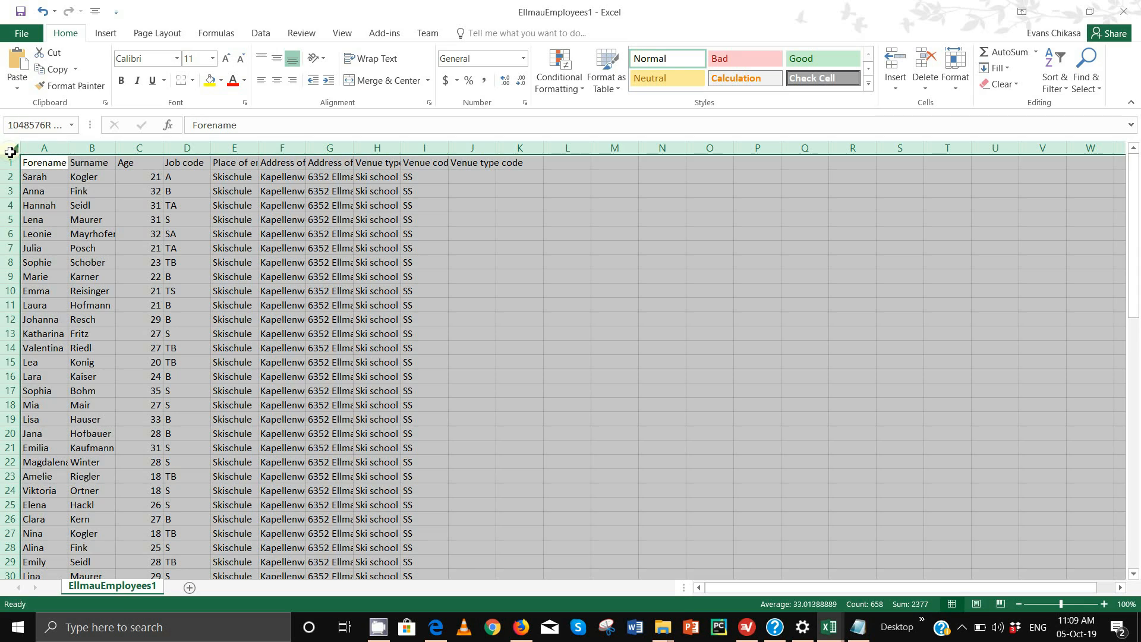
double_click(64, 151)
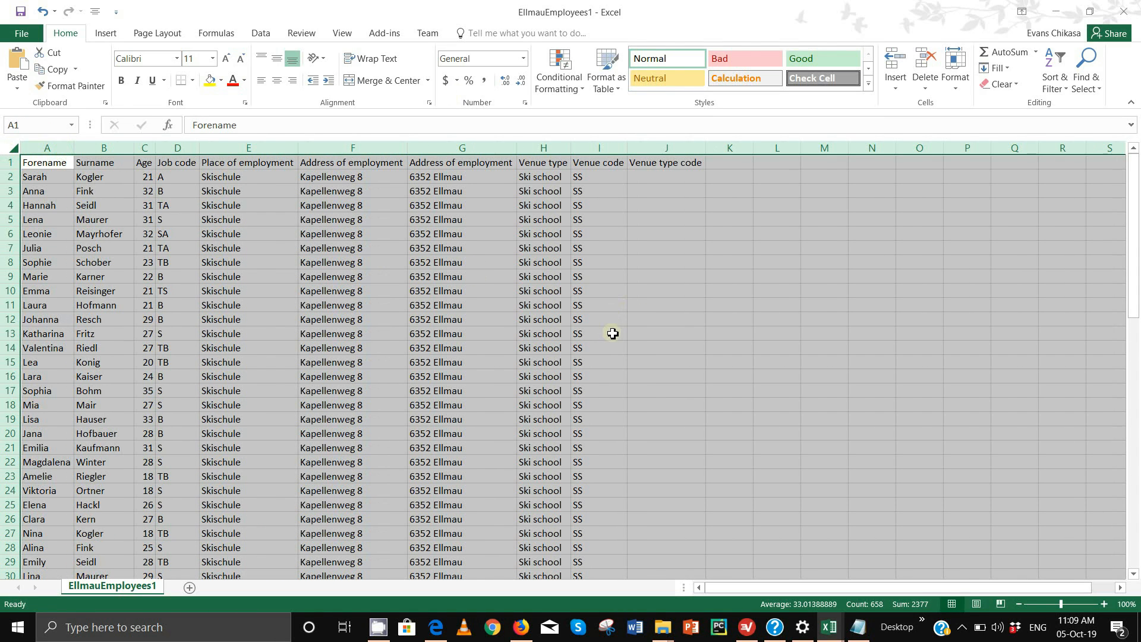
click(860, 306)
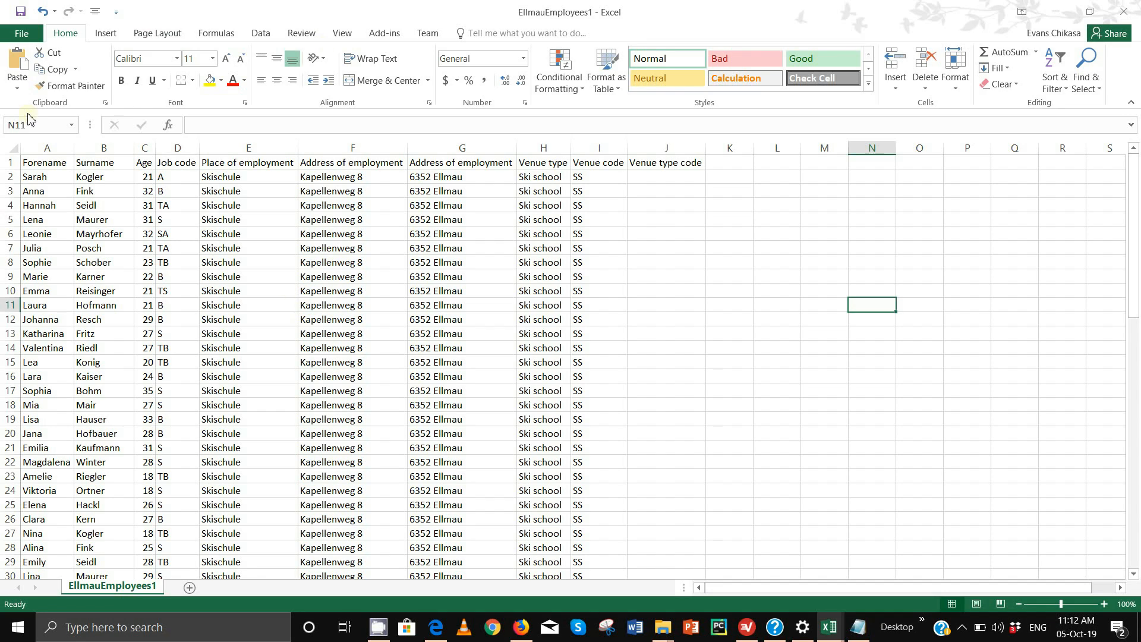
click(6, 166)
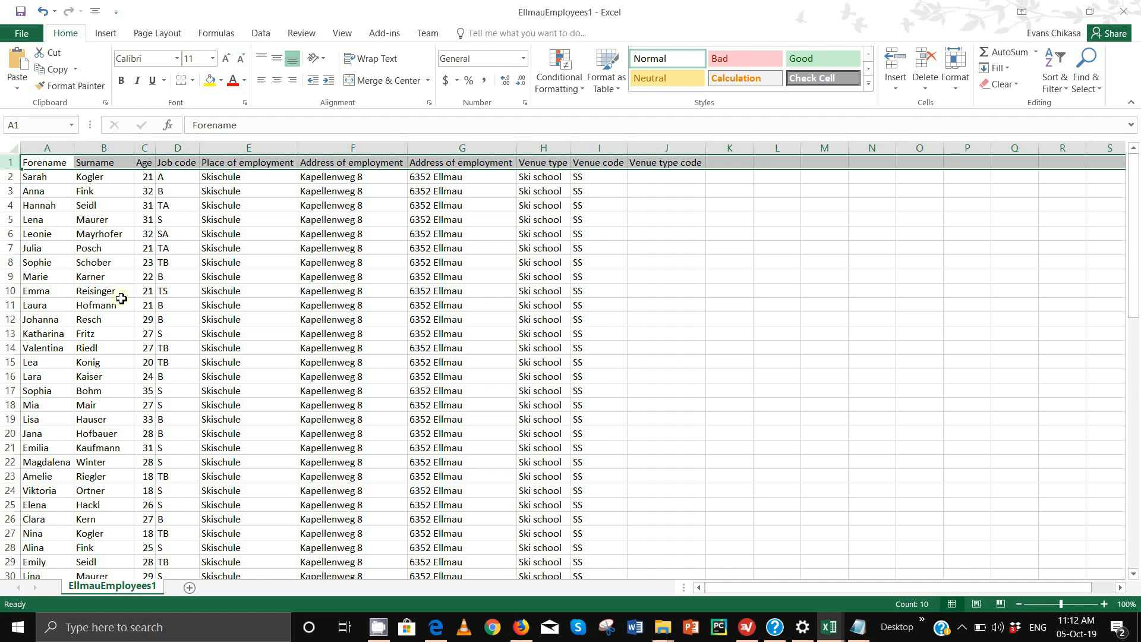
mouse_move(828, 629)
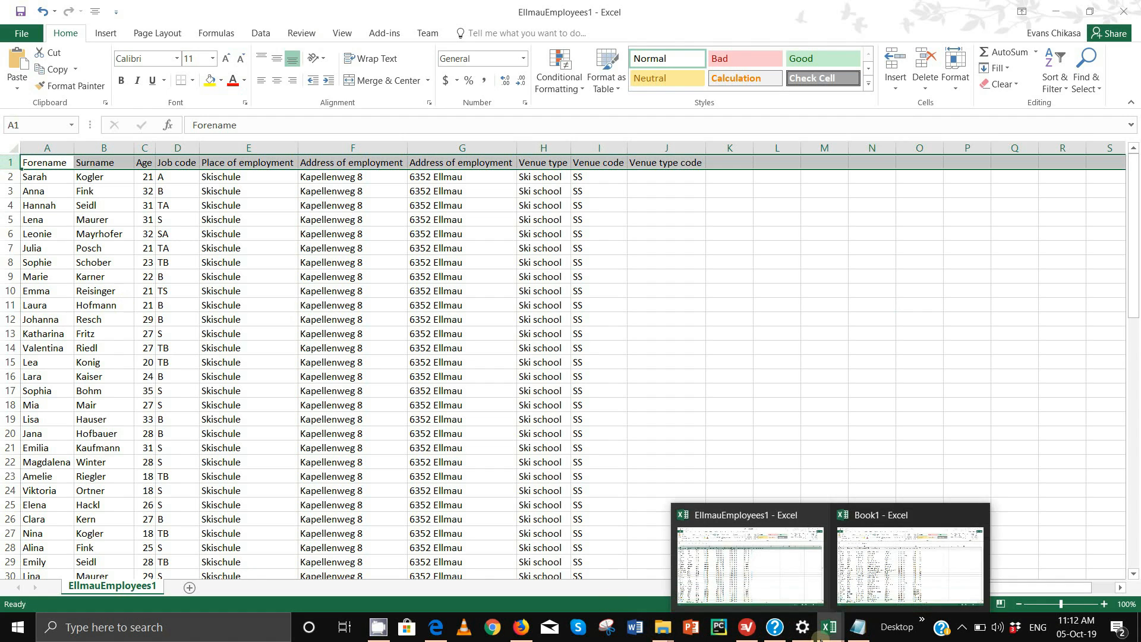
click(874, 595)
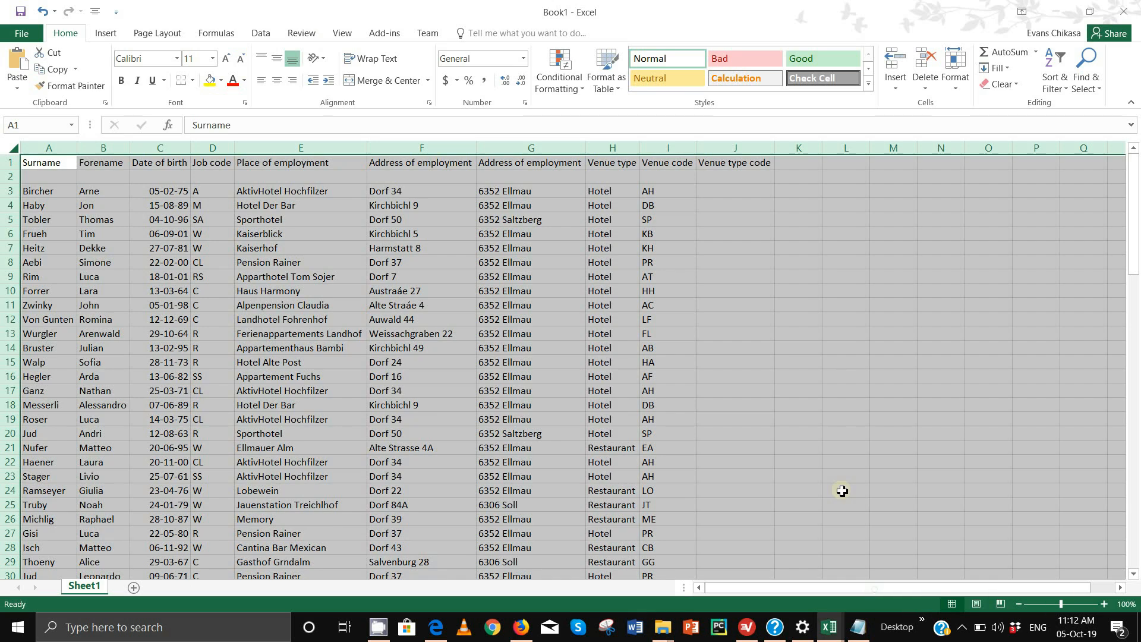
double_click(878, 9)
drag(841, 234, 432, 241)
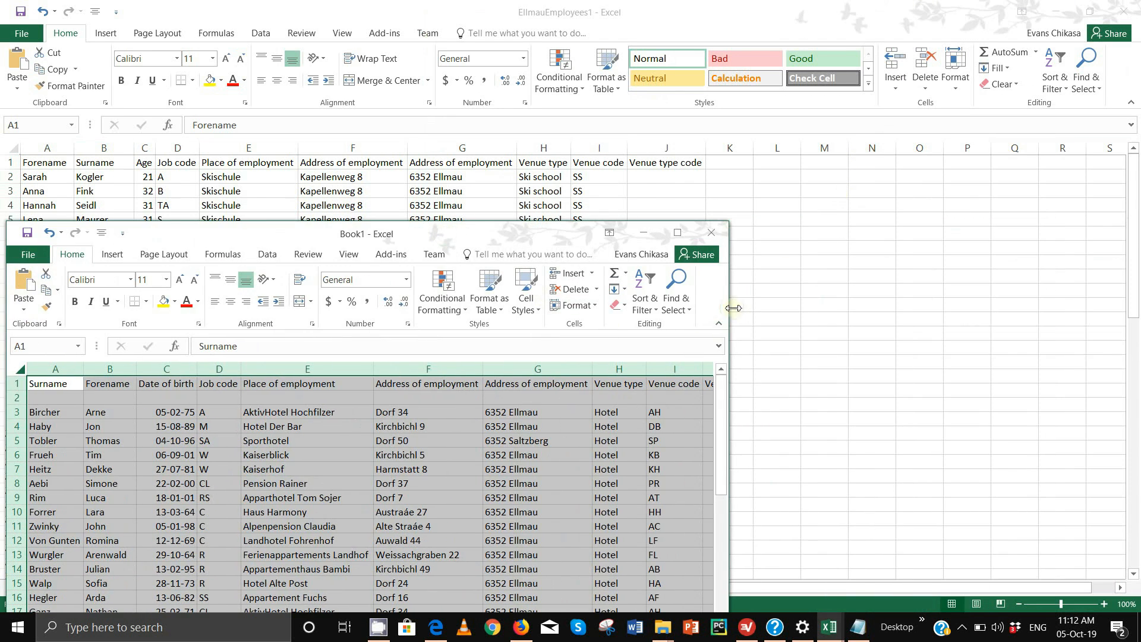
drag(732, 309, 903, 320)
mouse_move(651, 233)
mouse_down()
mouse_move(698, 246)
mouse_move(644, 250)
mouse_up()
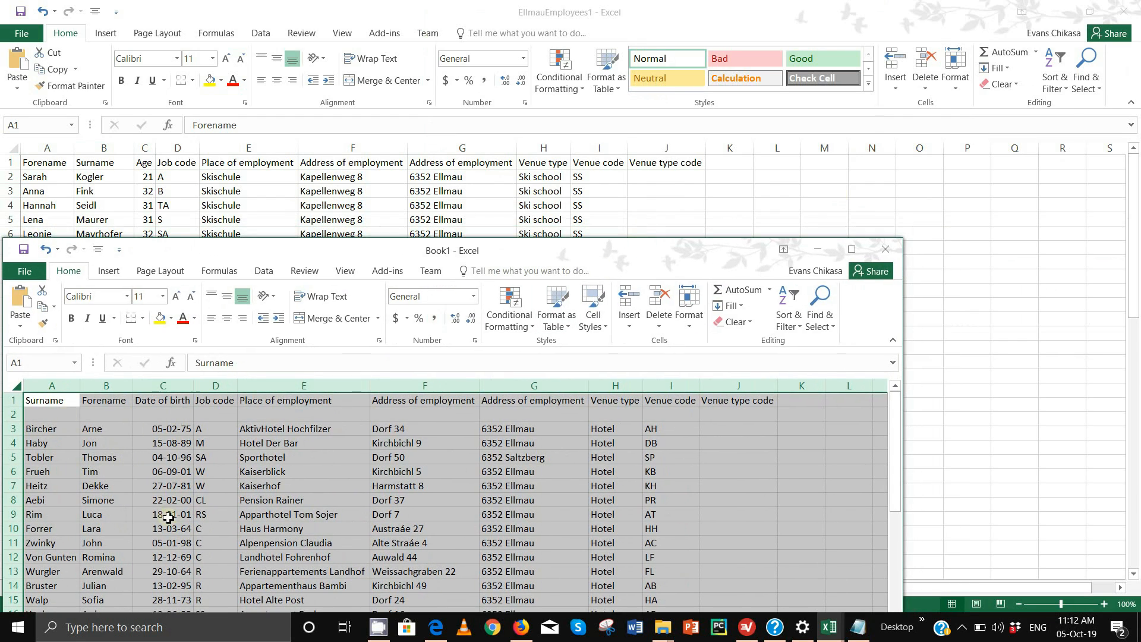
click(46, 403)
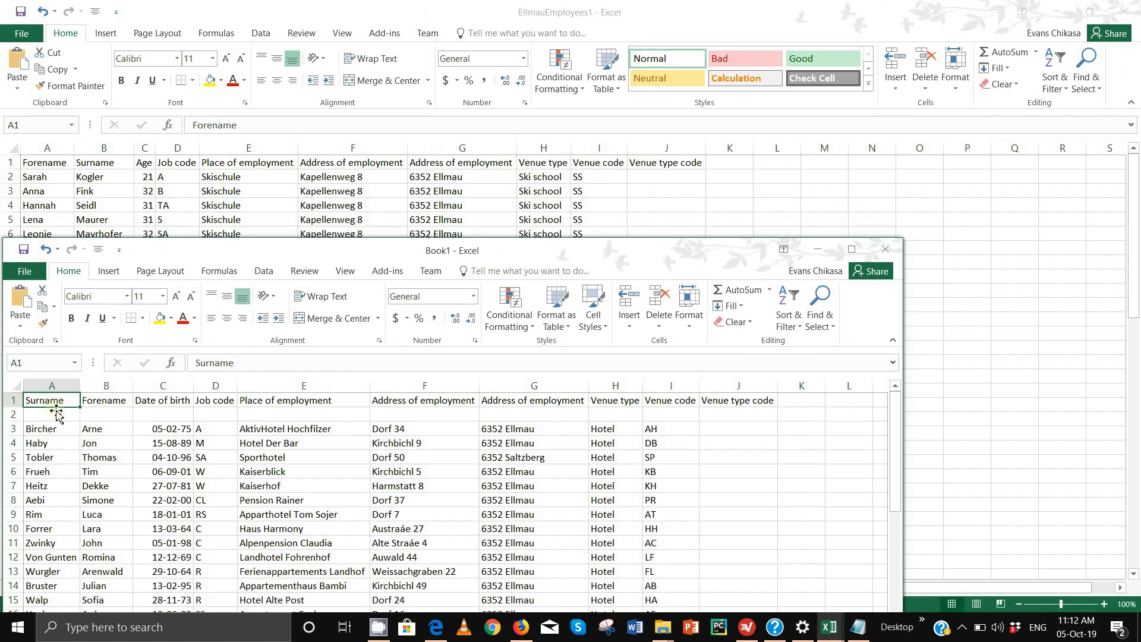
click(105, 406)
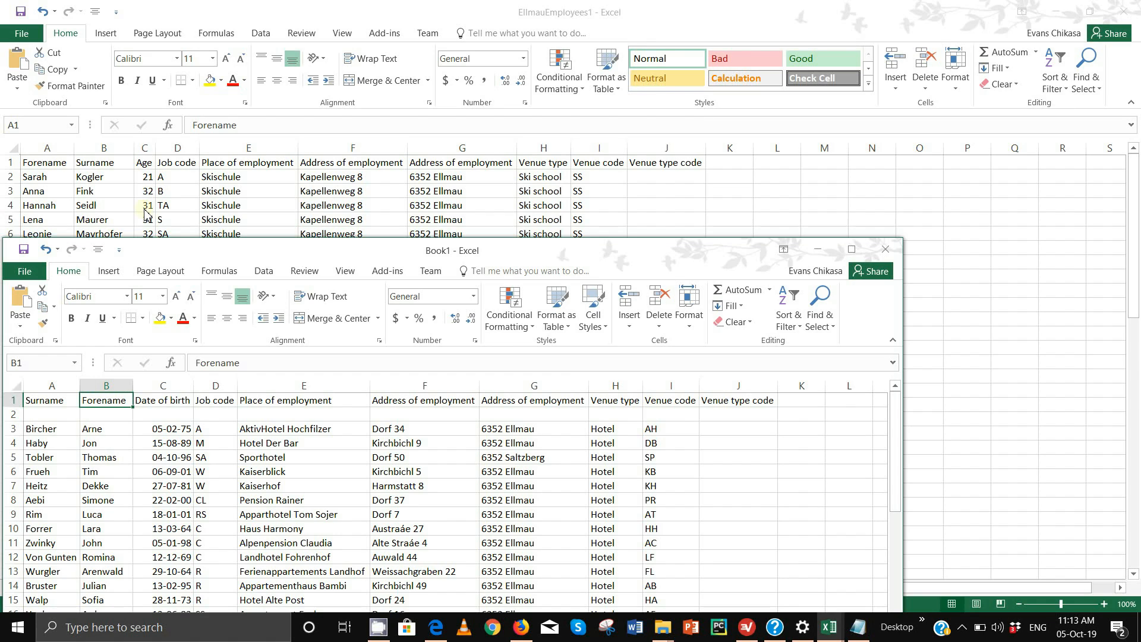
click(184, 400)
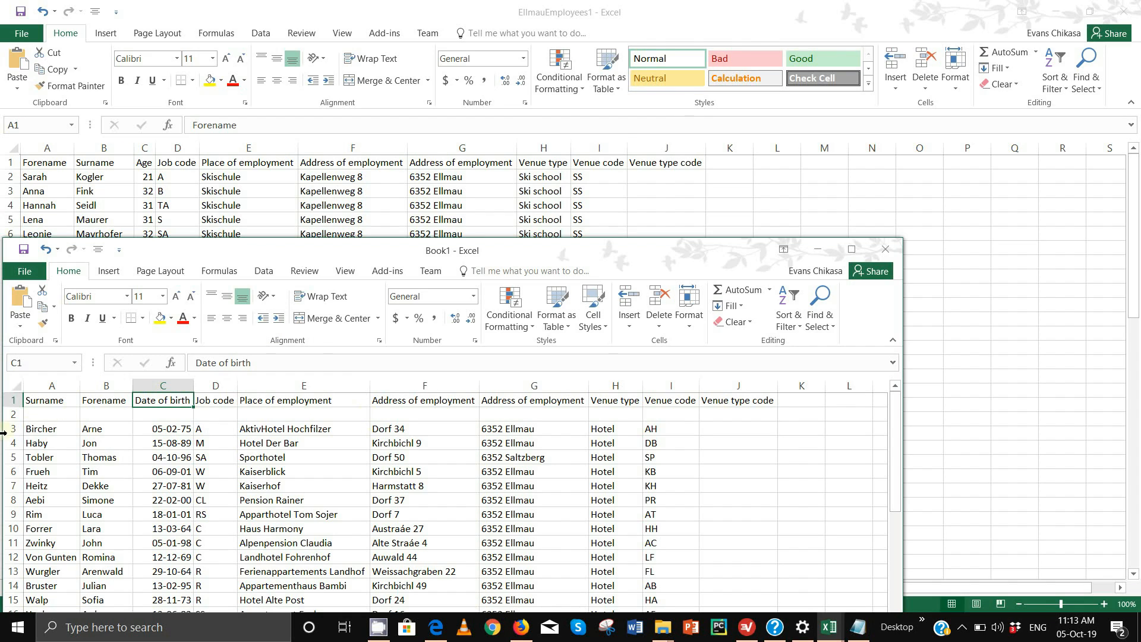
Select cells A2 to J2, then the entire empty row 2 in Book1
click(36, 416)
drag(36, 416, 200, 414)
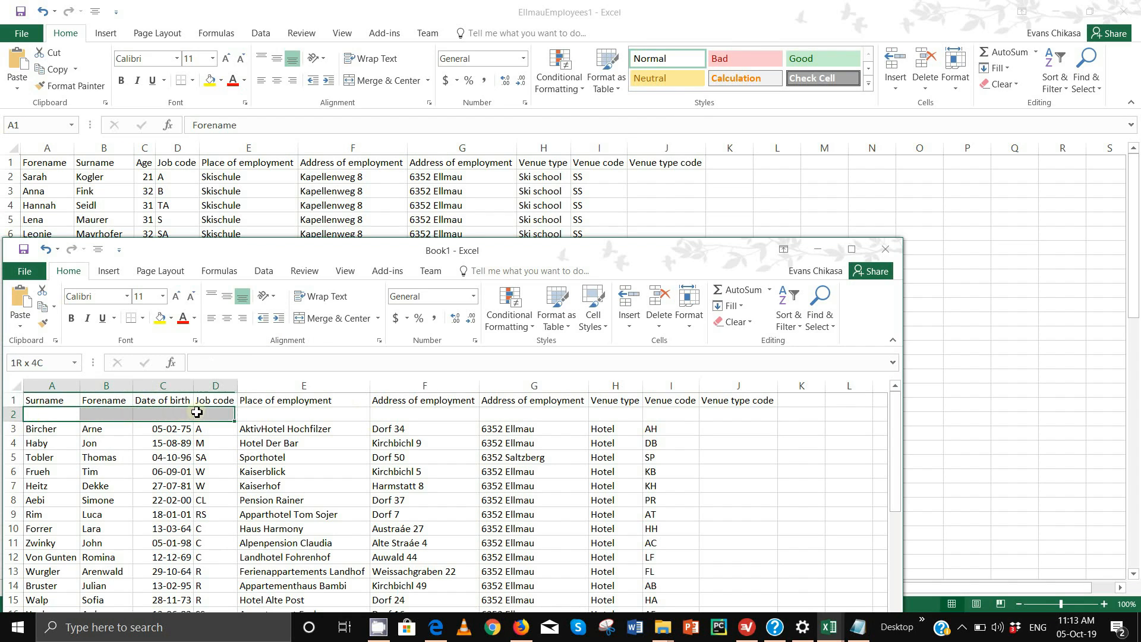
click(38, 401)
click(43, 418)
drag(43, 421, 769, 417)
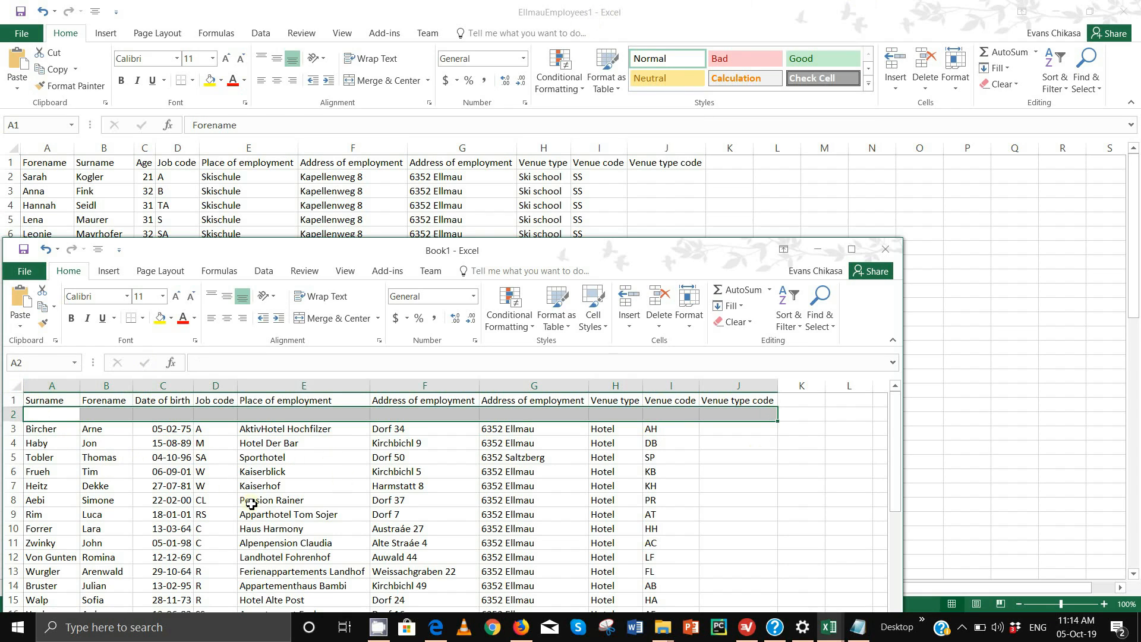
click(7, 415)
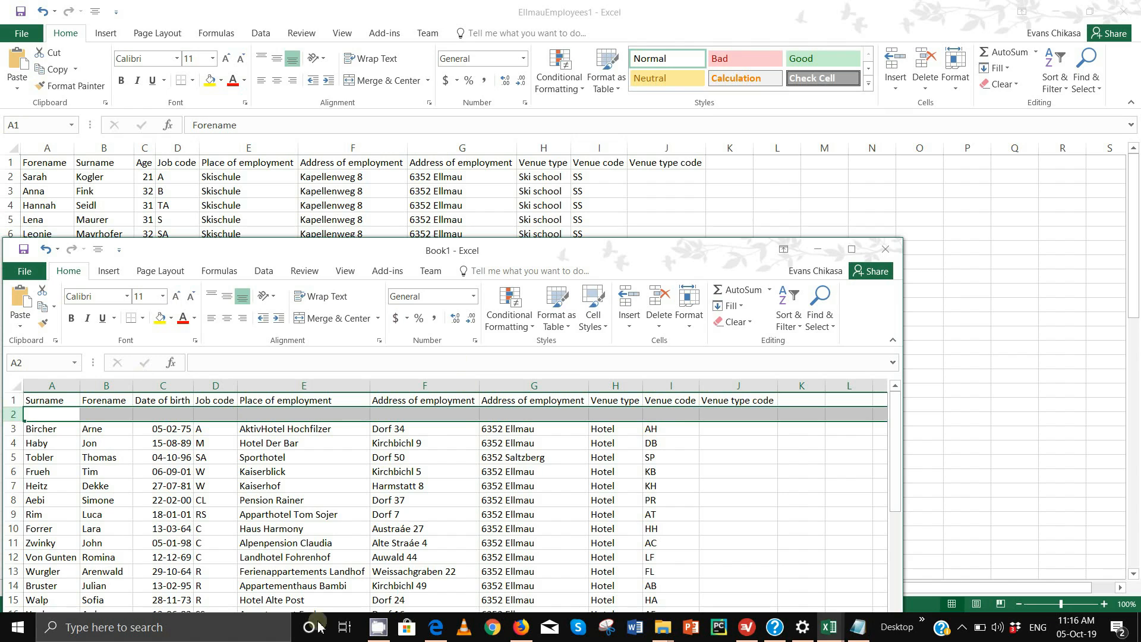
In the exam PDF, highlight task 15's '100 words', 'this purpose', 'merged together' and 'develop a database' in green
mouse_move(436, 628)
click(437, 562)
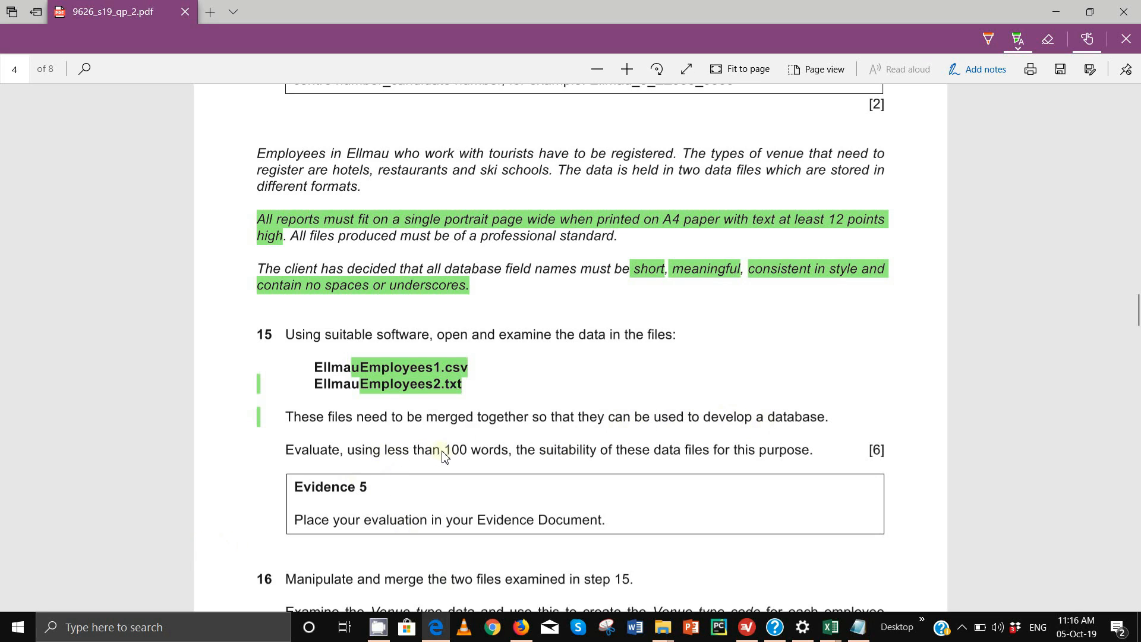
drag(442, 453, 519, 456)
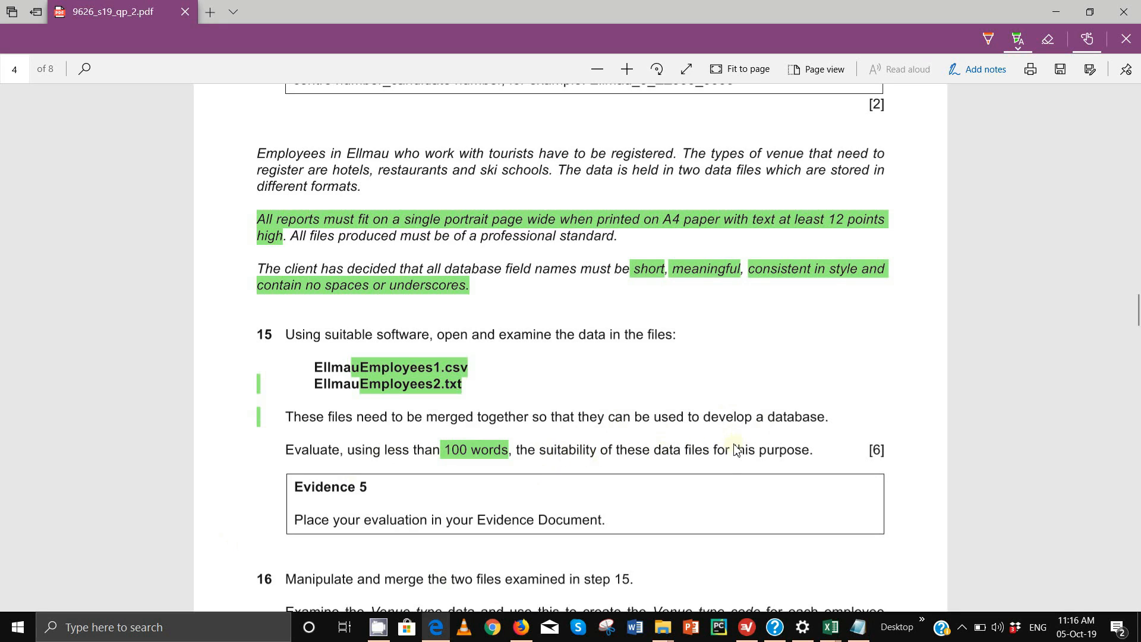
drag(732, 450, 810, 452)
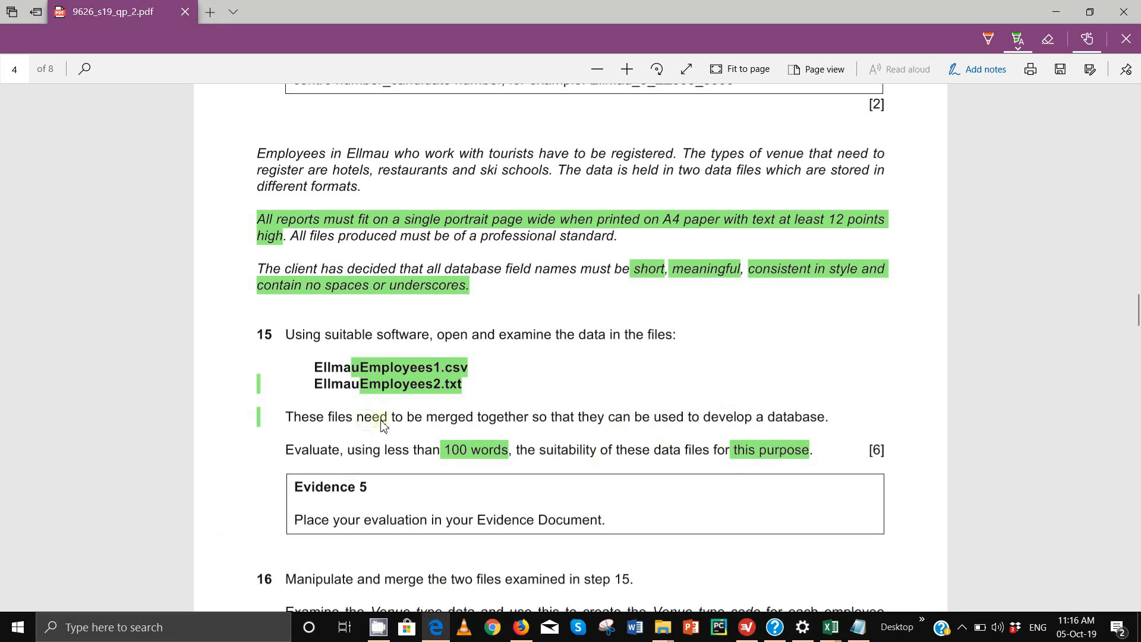
drag(381, 421, 531, 421)
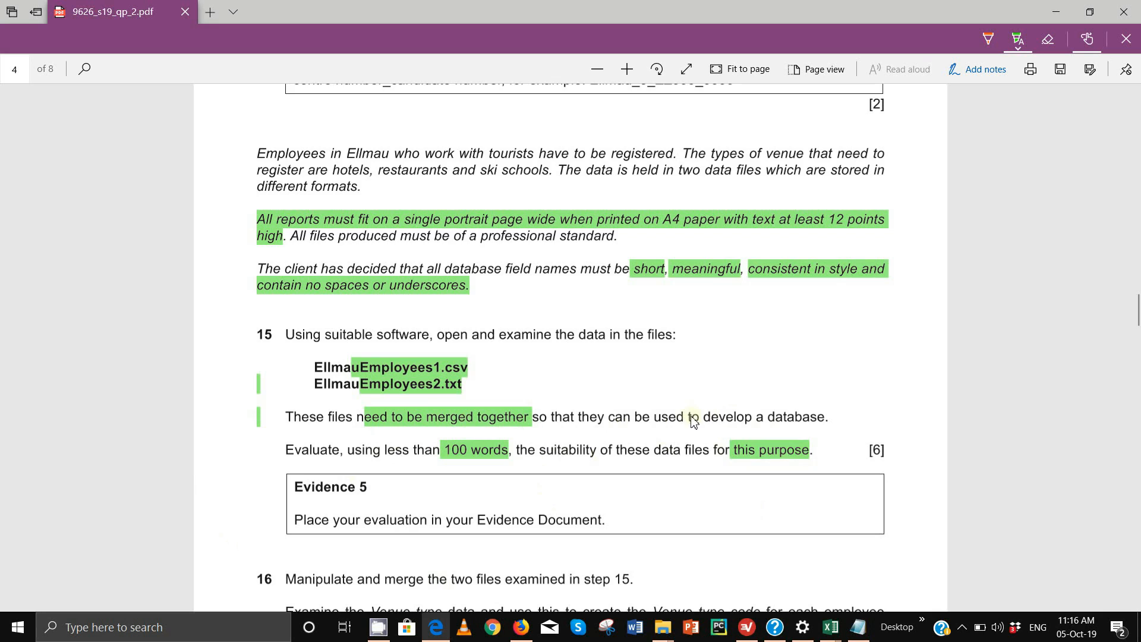
drag(669, 421, 826, 419)
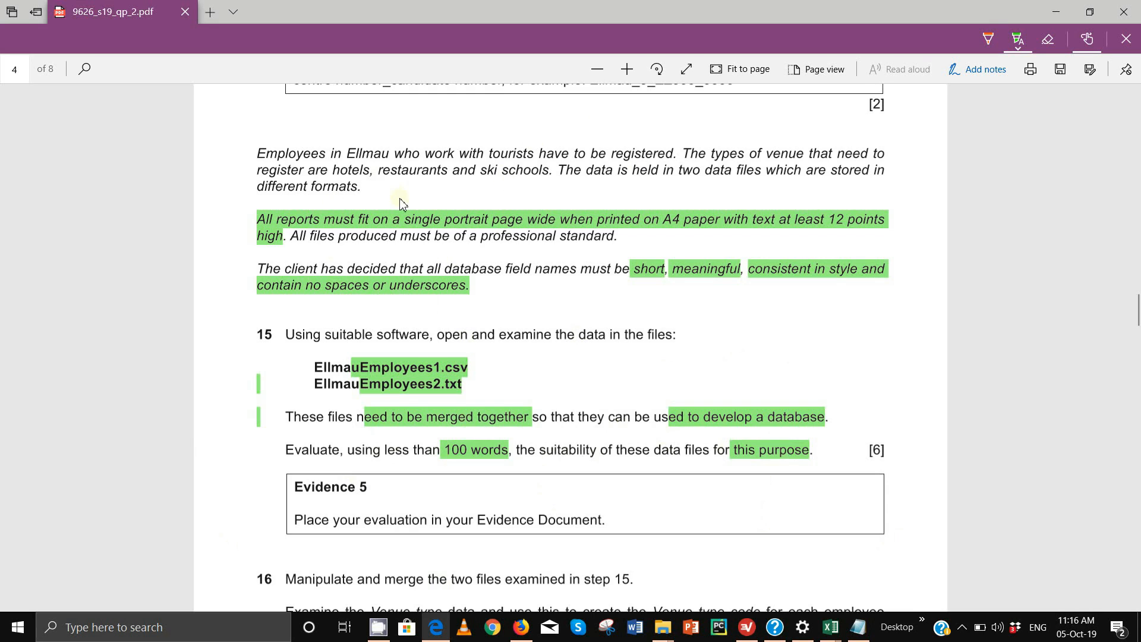
Switch the highlighter to pink and mark the database field-name rule and report layout requirement
click(1018, 40)
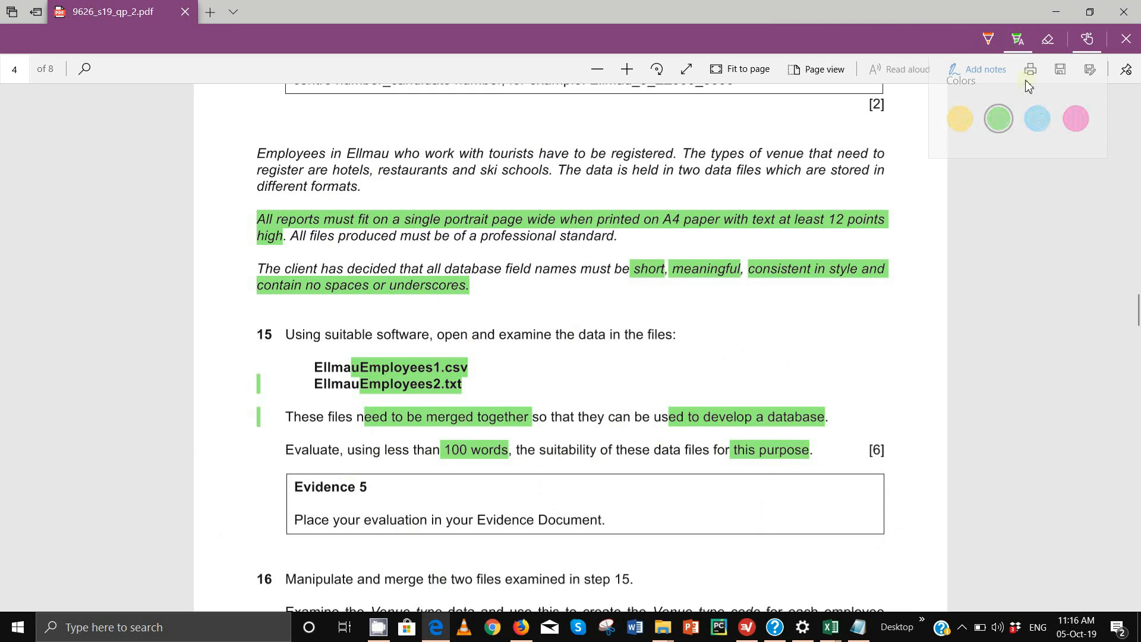
click(1076, 119)
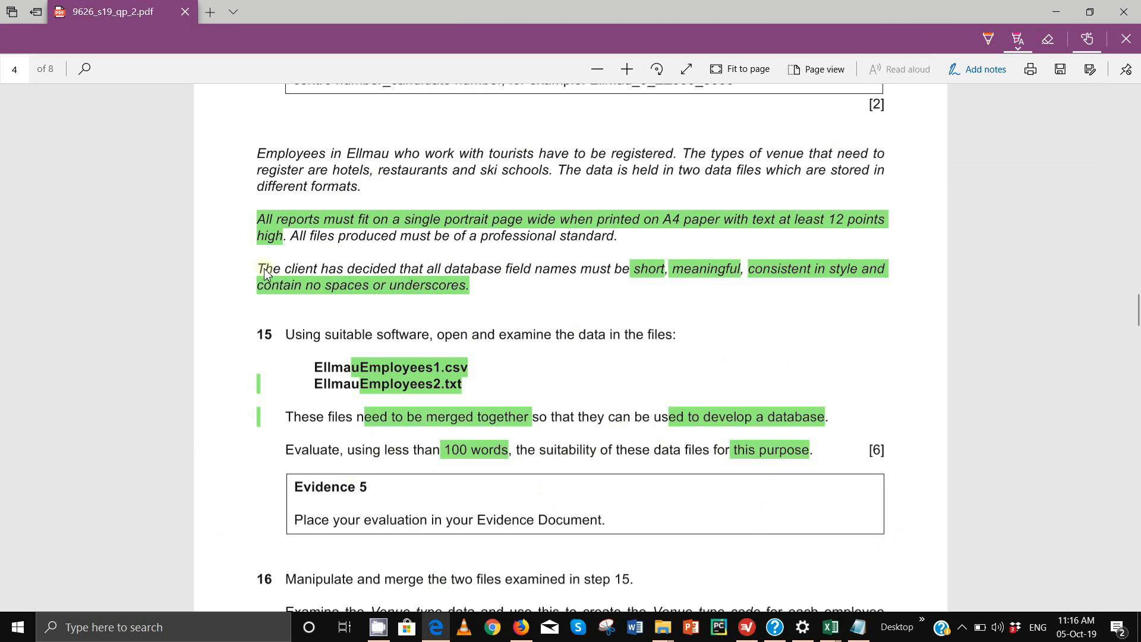
drag(265, 273, 510, 296)
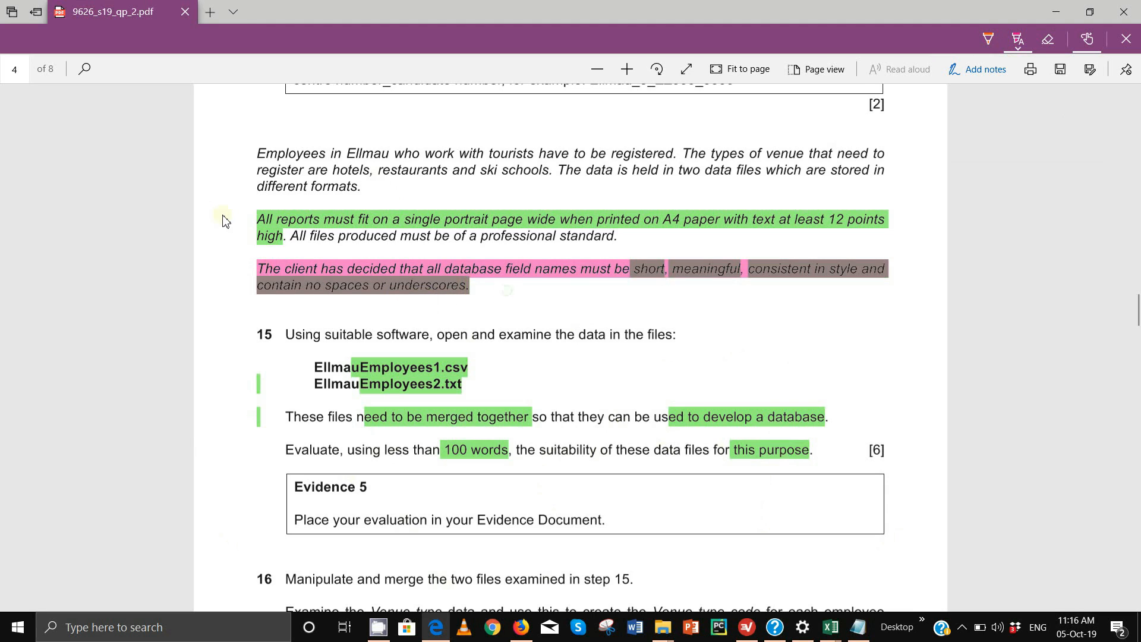
drag(247, 215, 338, 237)
Extend the pink highlight through the 'All files produced…' professional-standard sentence
drag(408, 255, 645, 245)
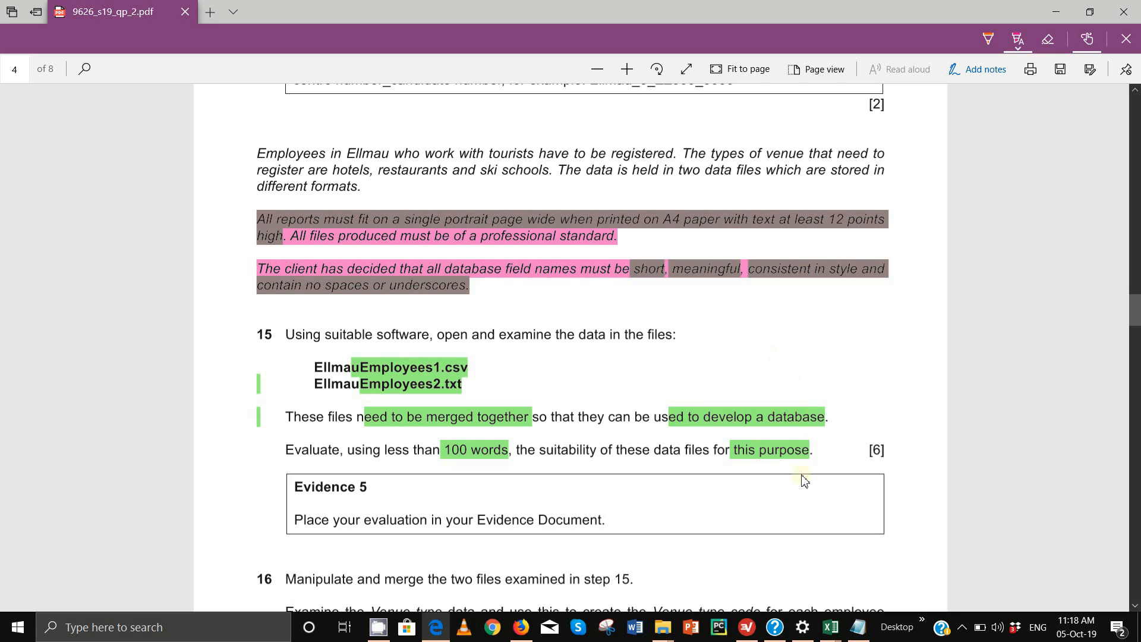
Scroll the exam paper back to page 2's Evidence-document instructions, then bring Word forward
scroll(1138, 291, up, 1)
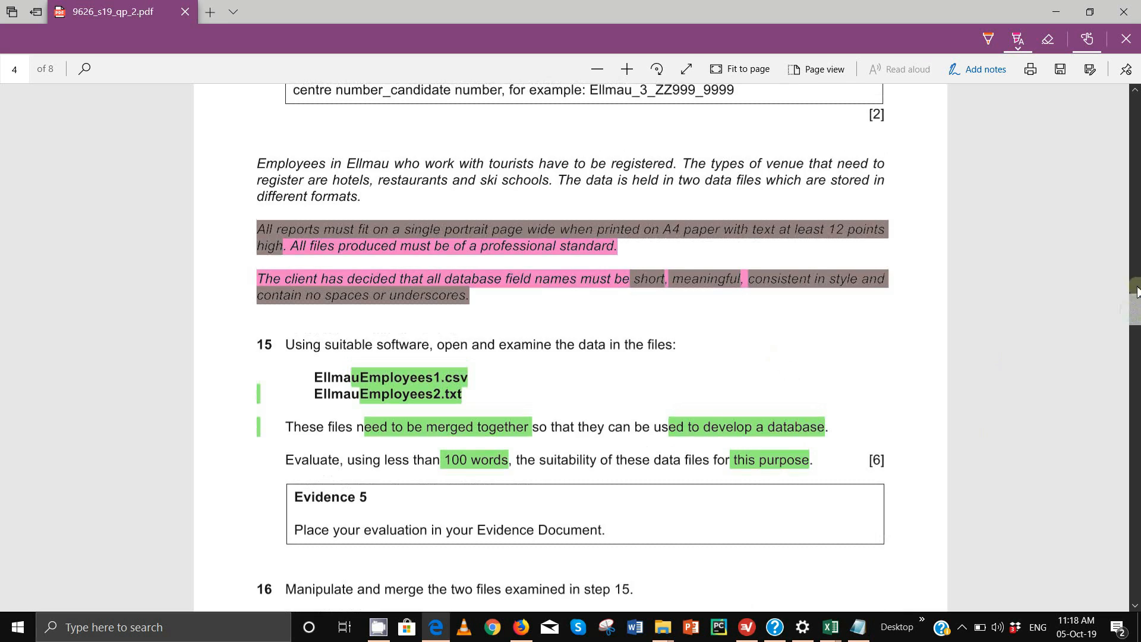
drag(1138, 291, 1136, 113)
scroll(684, 411, down, 5)
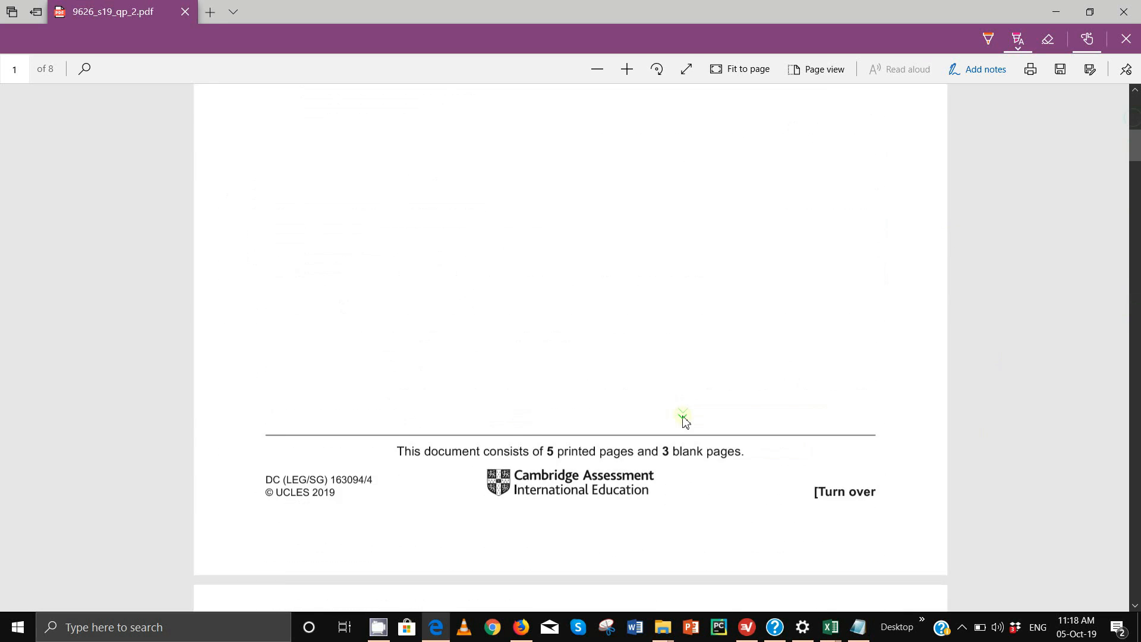
scroll(684, 419, down, 8)
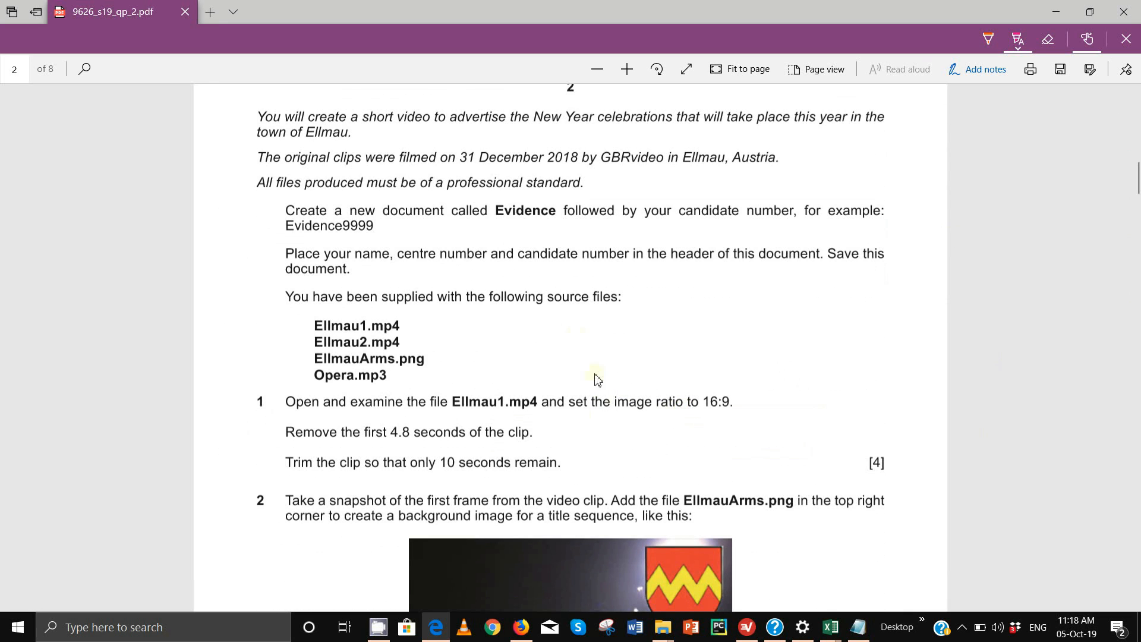
scroll(321, 265, up, 3)
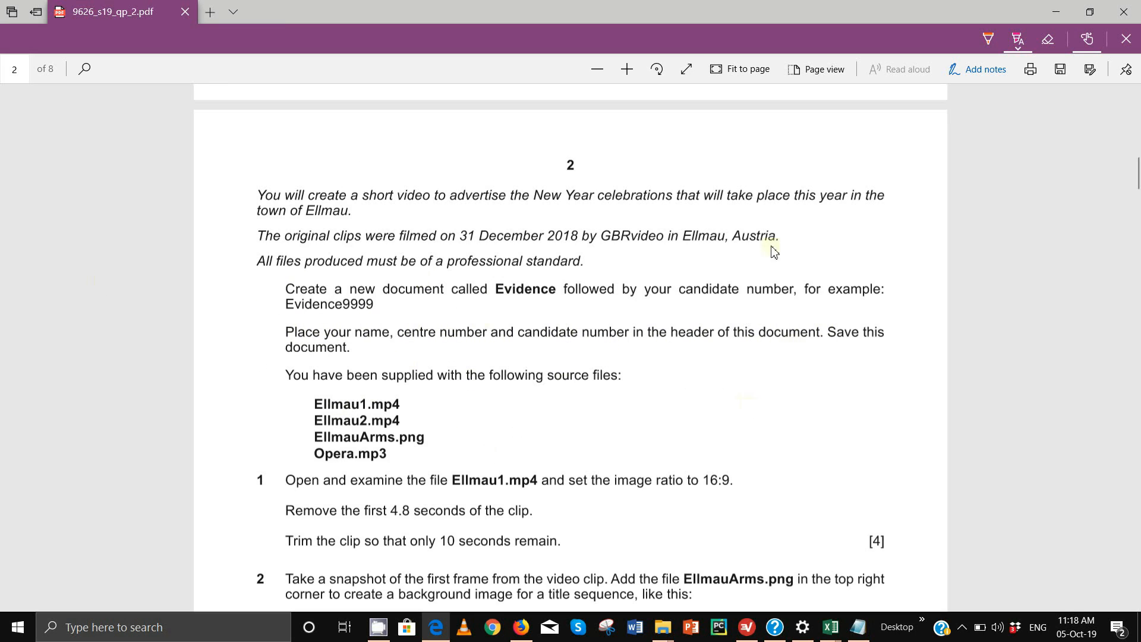
click(624, 639)
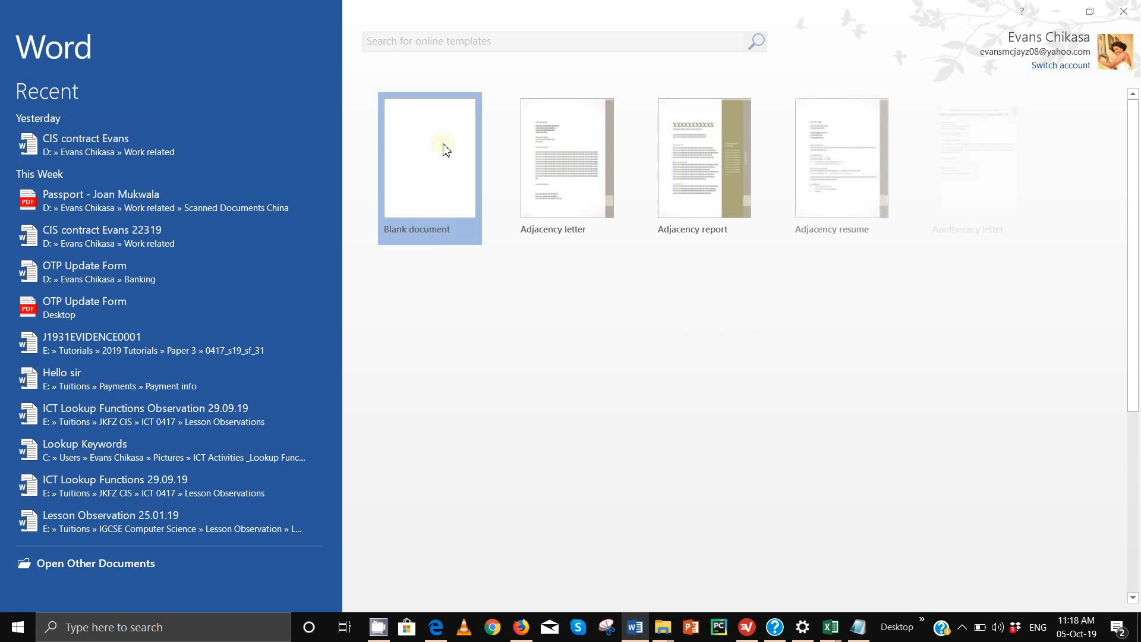
Create a blank document and add a Blank (Three Columns) header
click(444, 148)
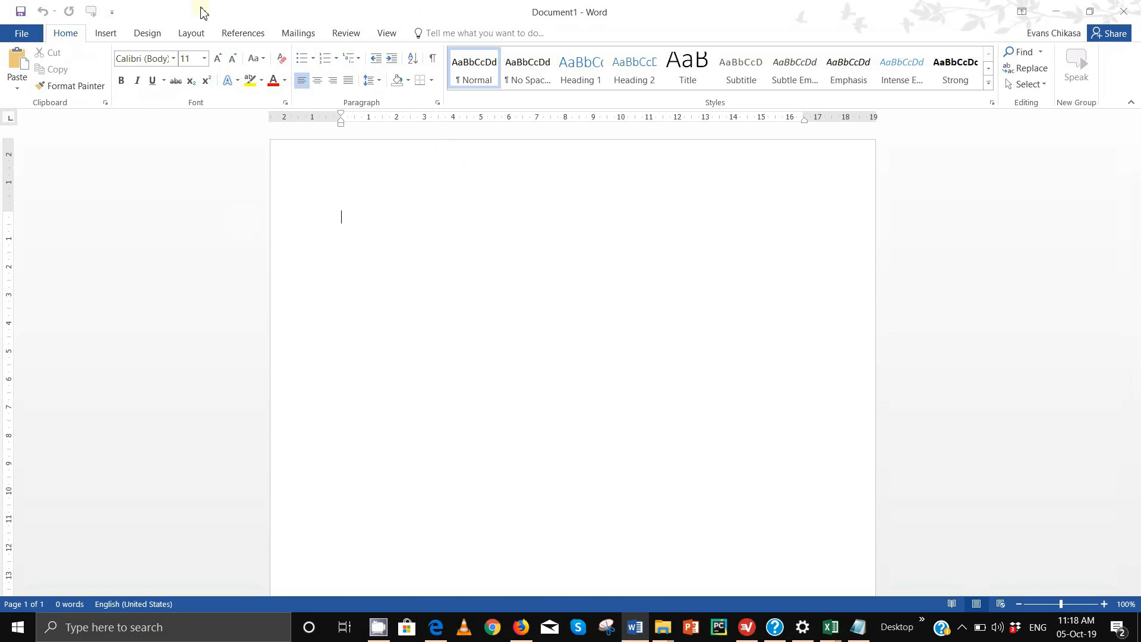
click(110, 33)
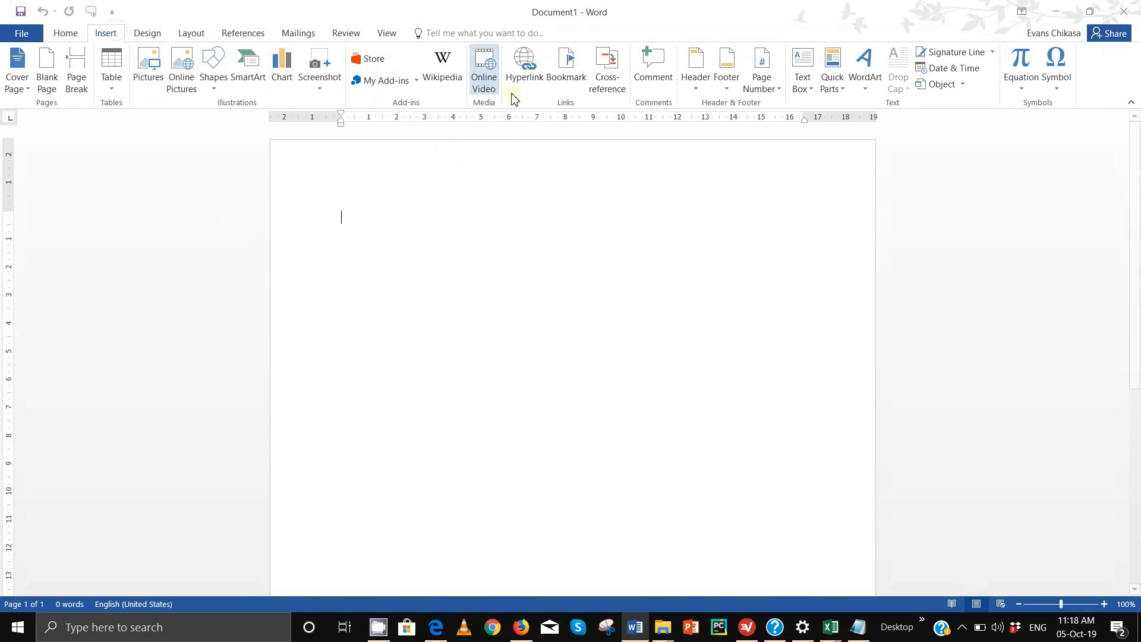
click(696, 78)
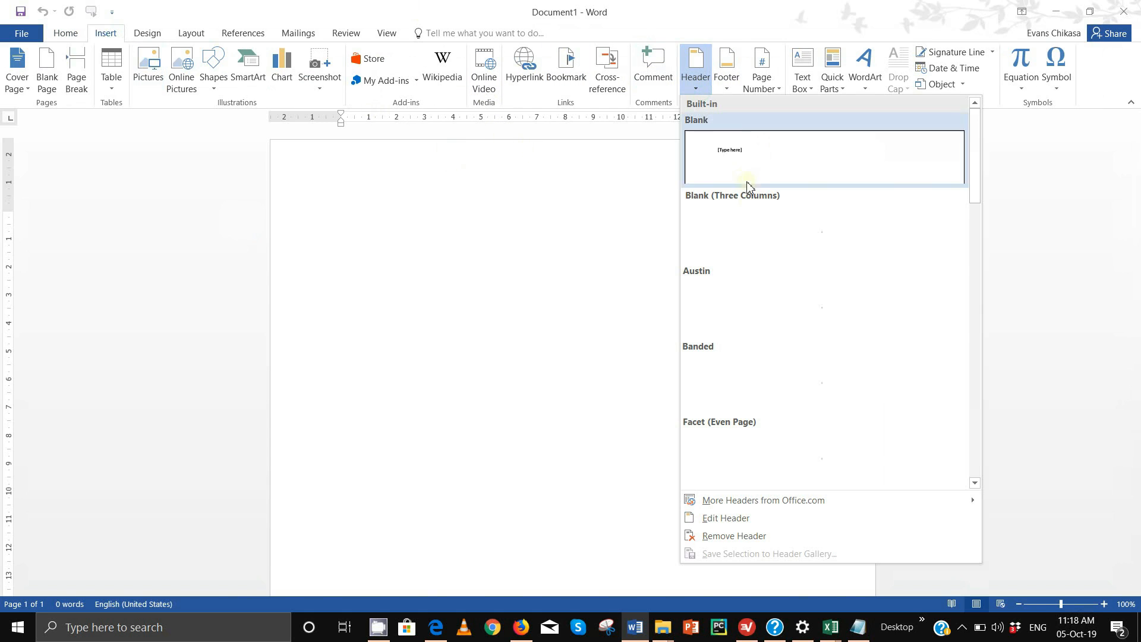
click(810, 232)
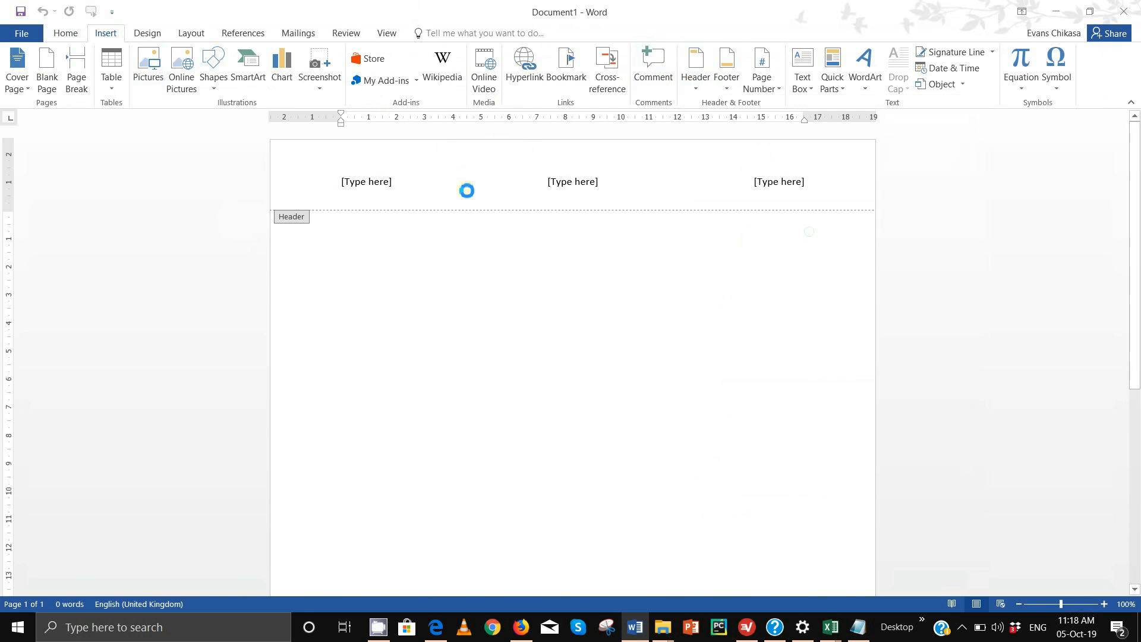
Fill the three header slots with the candidate's name, centre number and candidate number
click(382, 181)
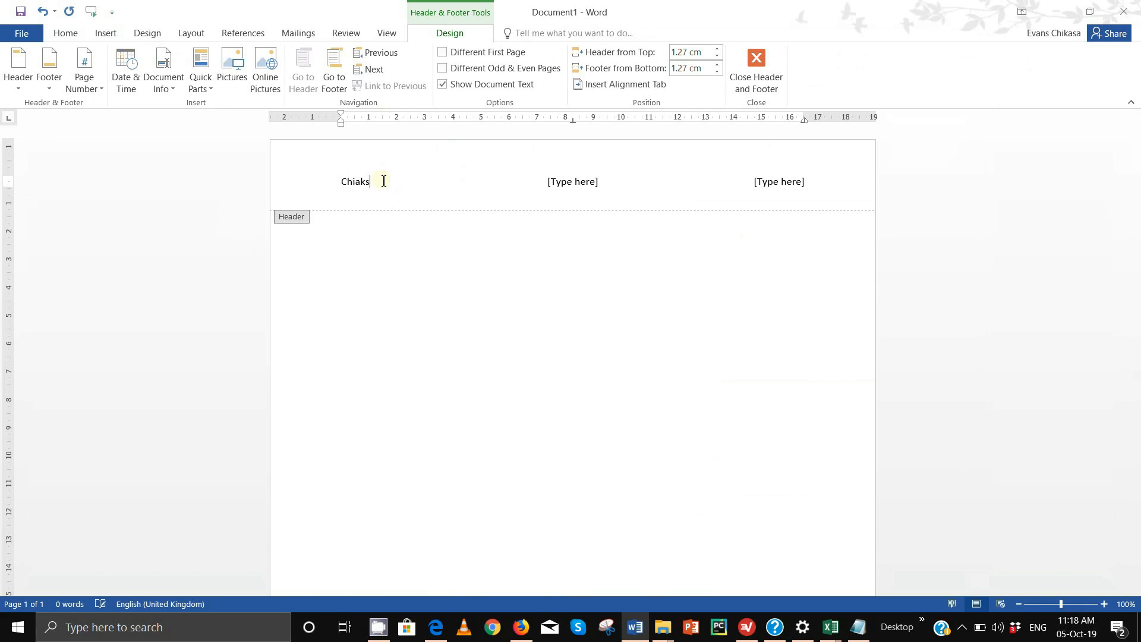
click(589, 181)
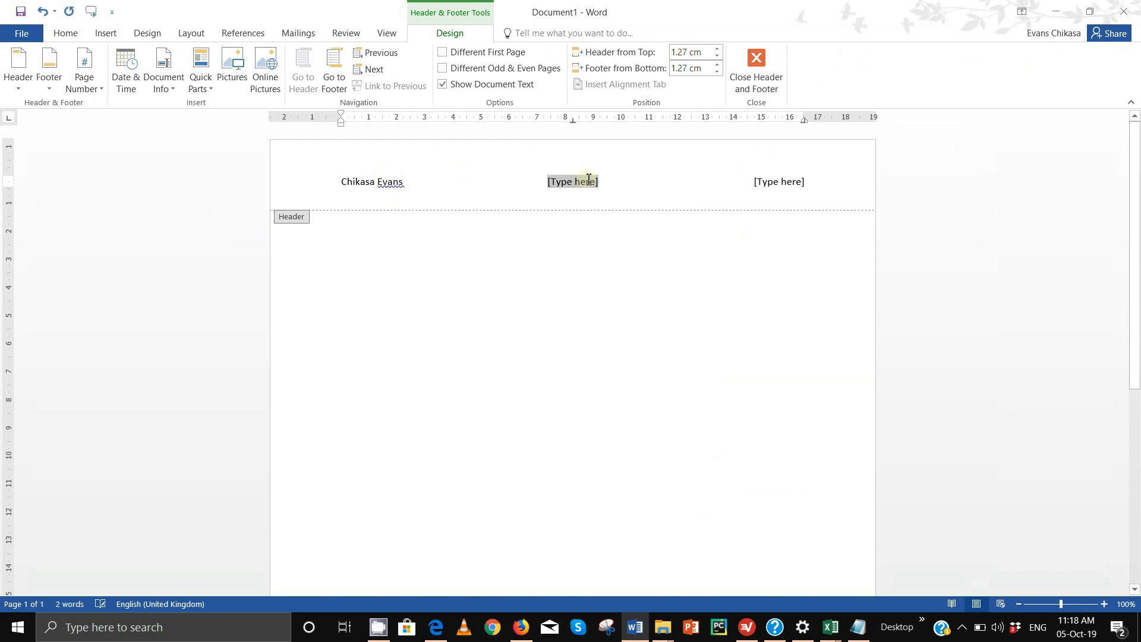
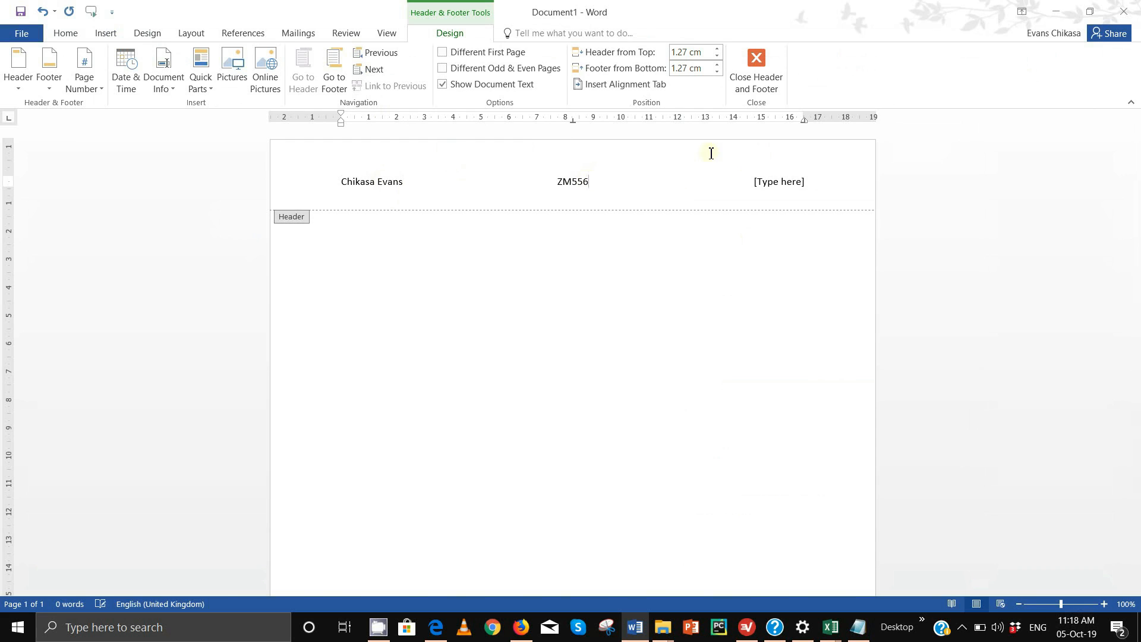
click(775, 181)
text(0001)
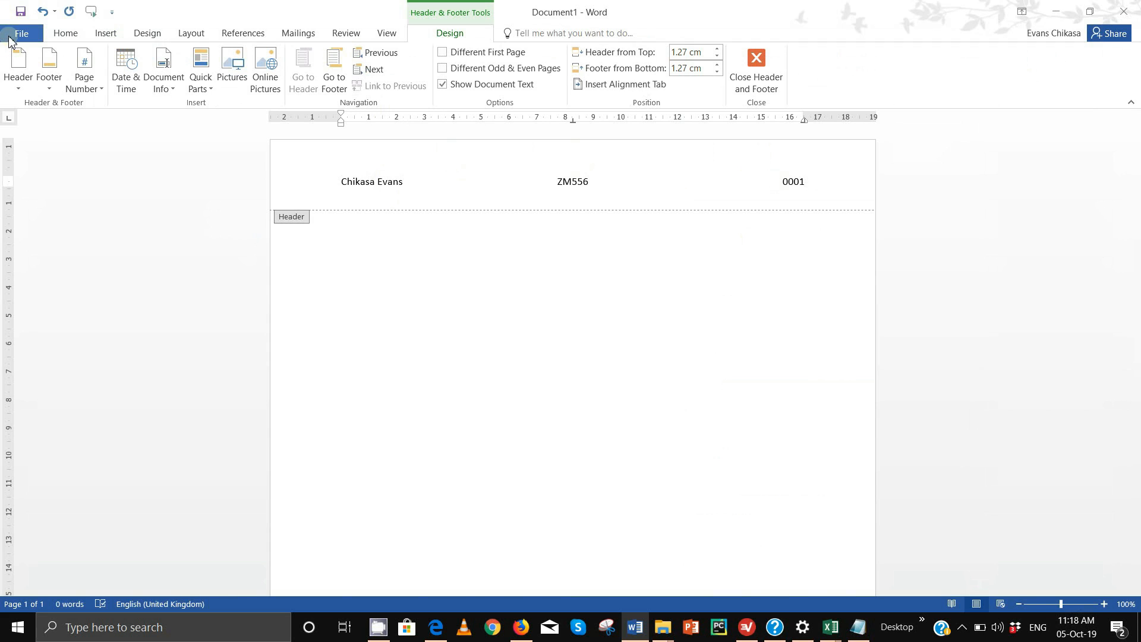
Open Save As with F12 and name the document Evidence0001
key(F12)
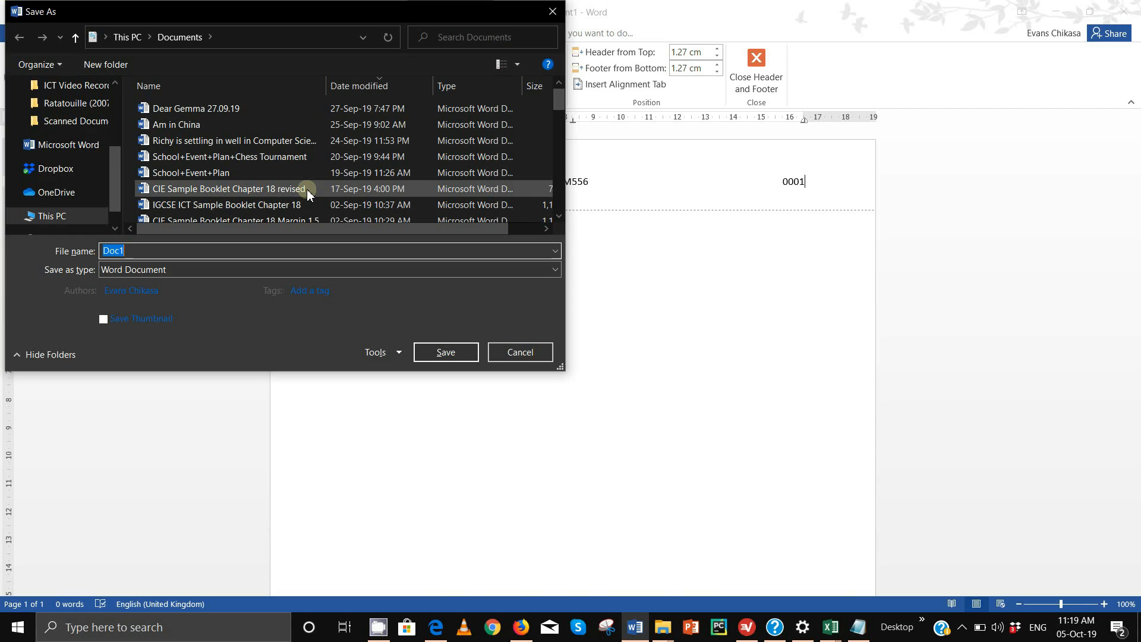
text(E)
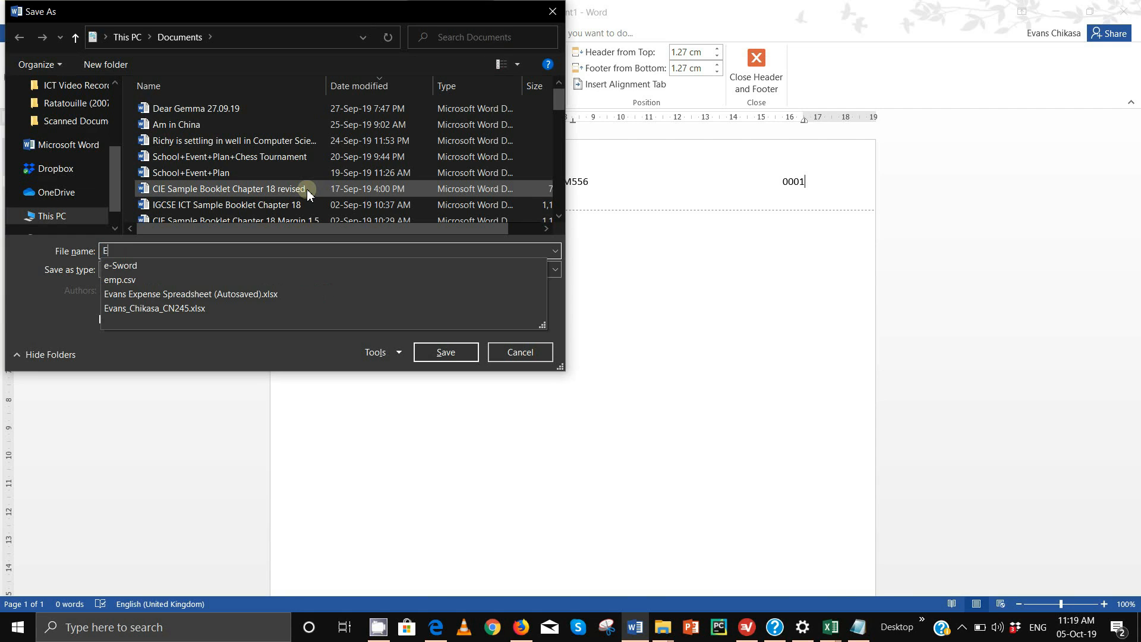
text(vidence0001)
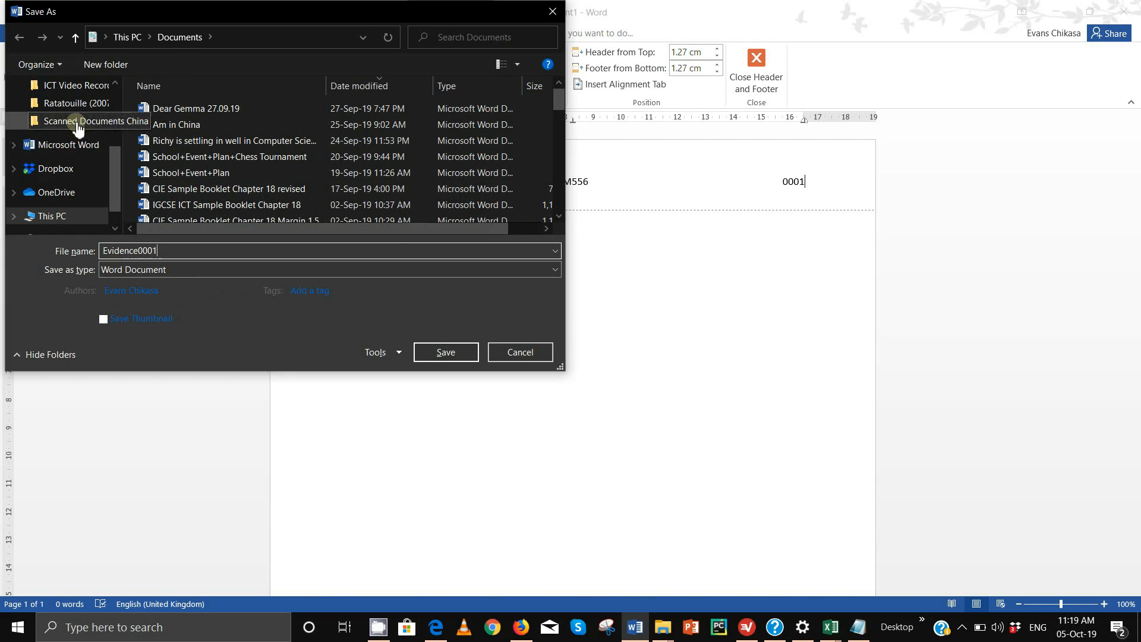
scroll(74, 130, up, 4)
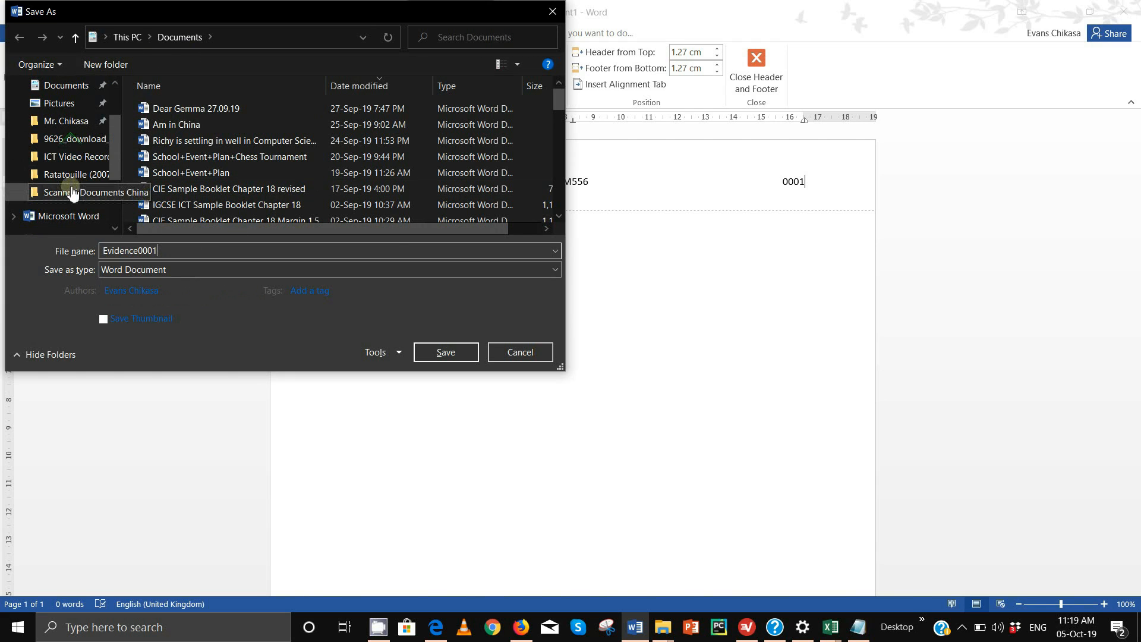
scroll(68, 179, down, 5)
Save it to E:\Tutorials\2019 Tutorials\AS IT\June 2019 Paper 2\Worked Files
click(67, 202)
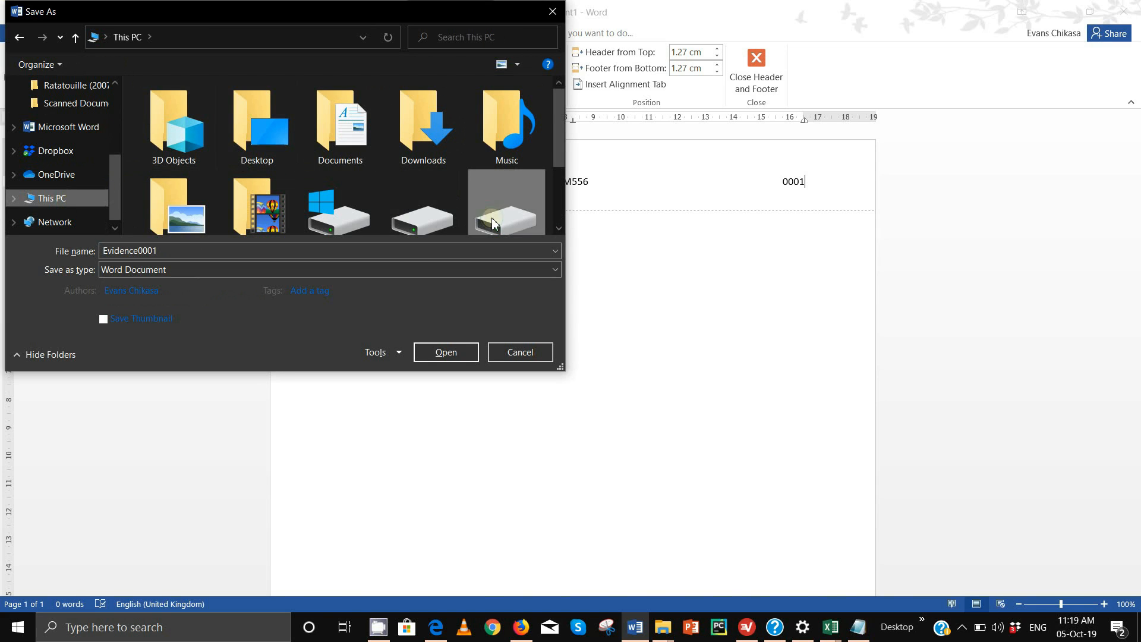
double_click(506, 214)
scroll(214, 214, down, 3)
scroll(179, 196, down, 3)
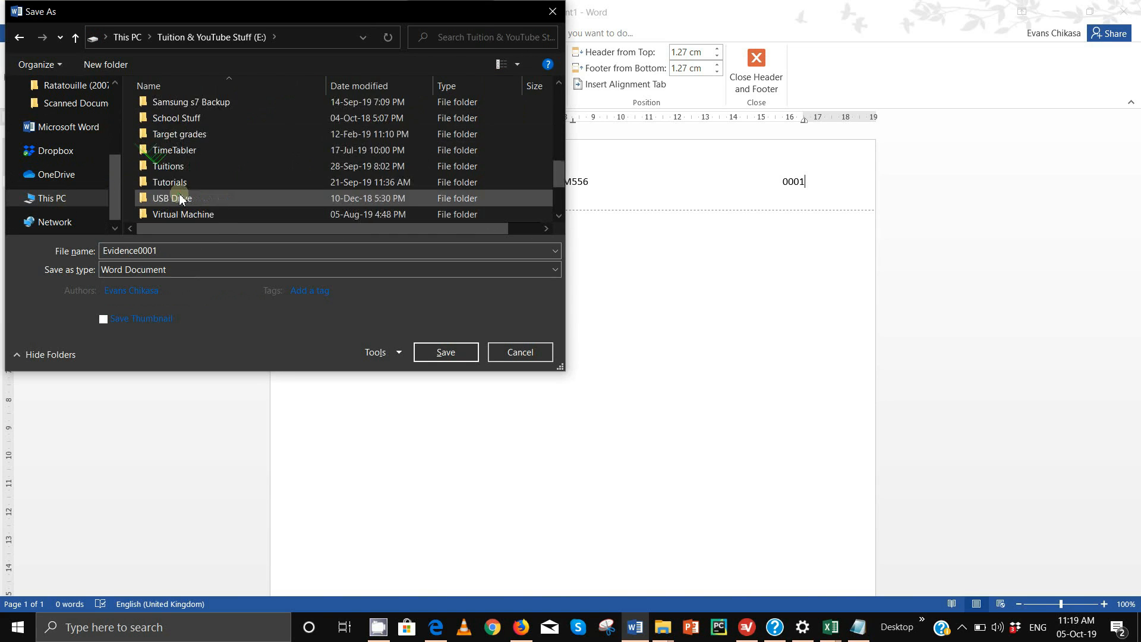
scroll(173, 137, up, 10)
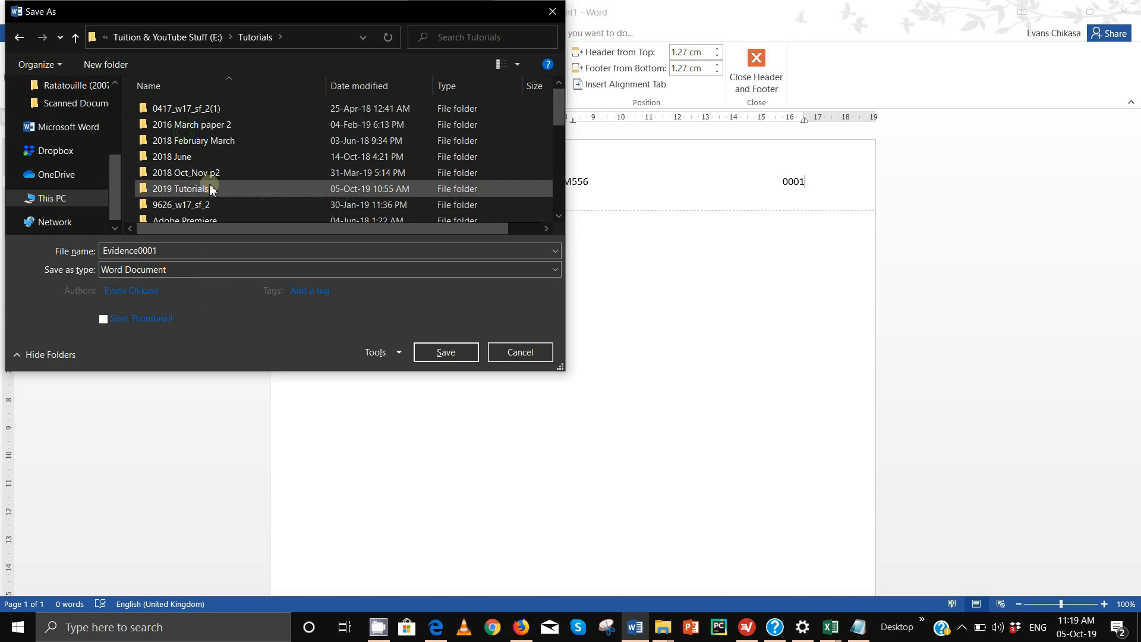
scroll(196, 172, down, 3)
scroll(190, 161, up, 3)
double_click(185, 190)
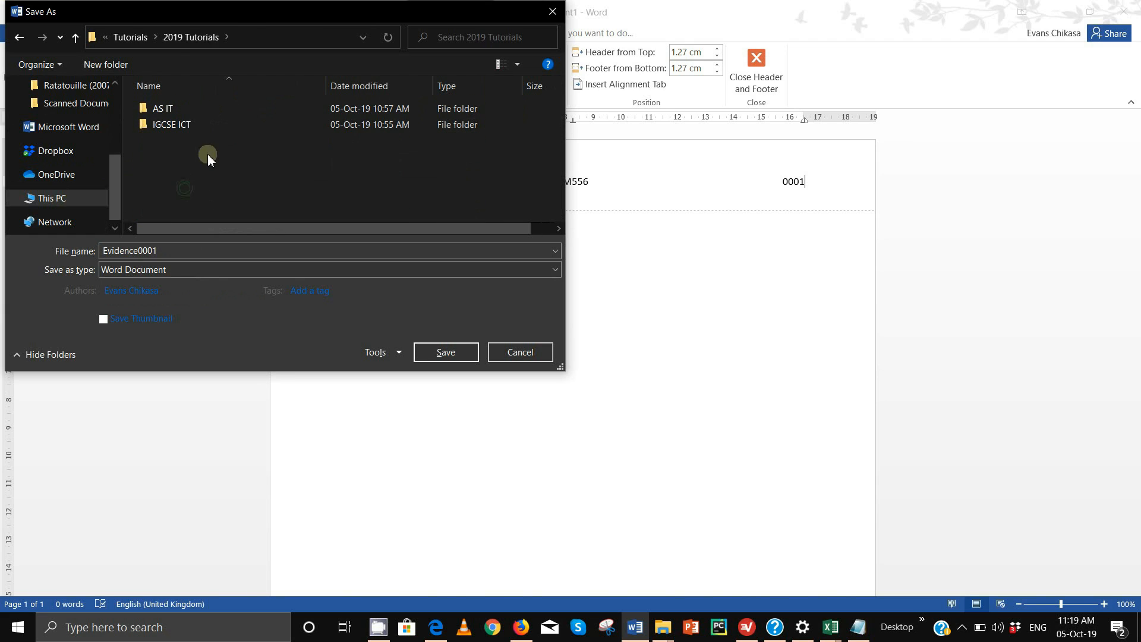
double_click(173, 109)
double_click(181, 108)
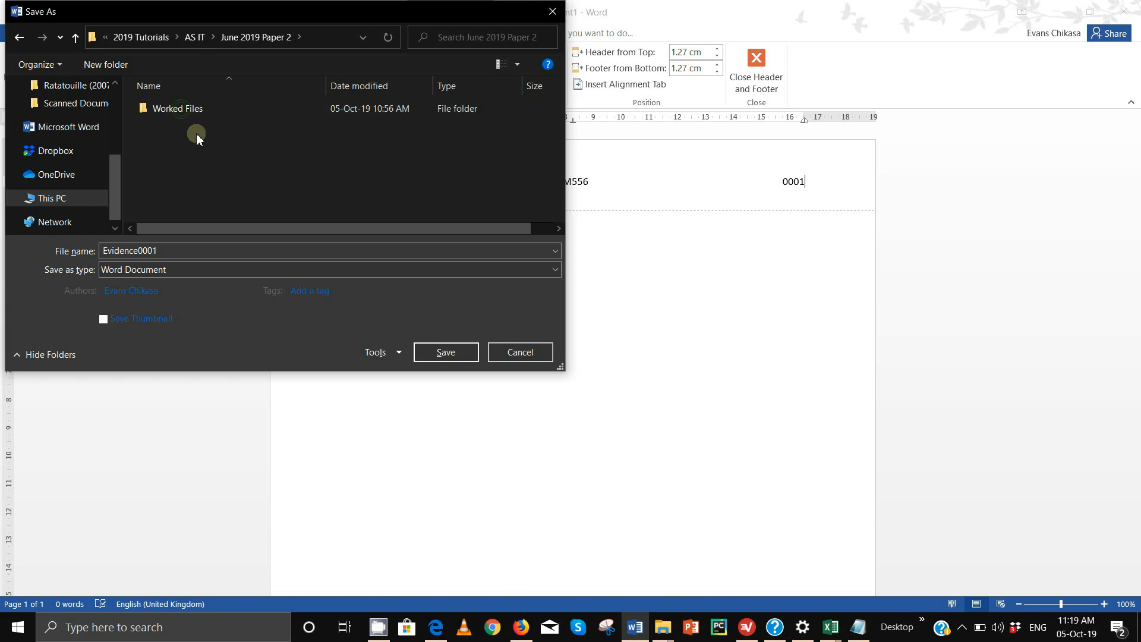
double_click(193, 108)
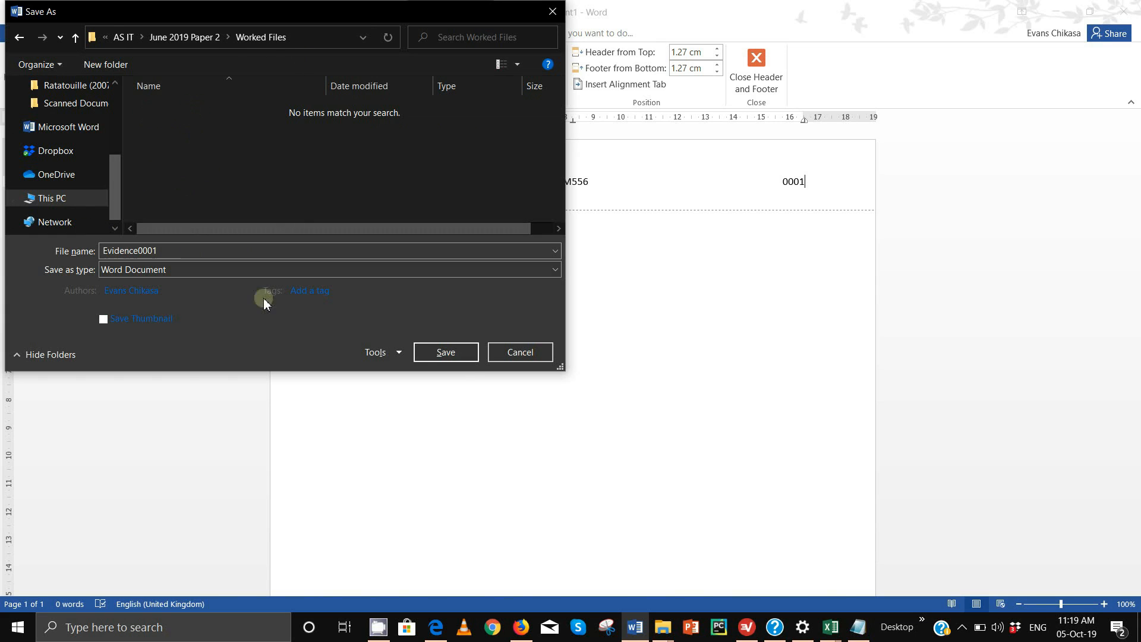
click(447, 353)
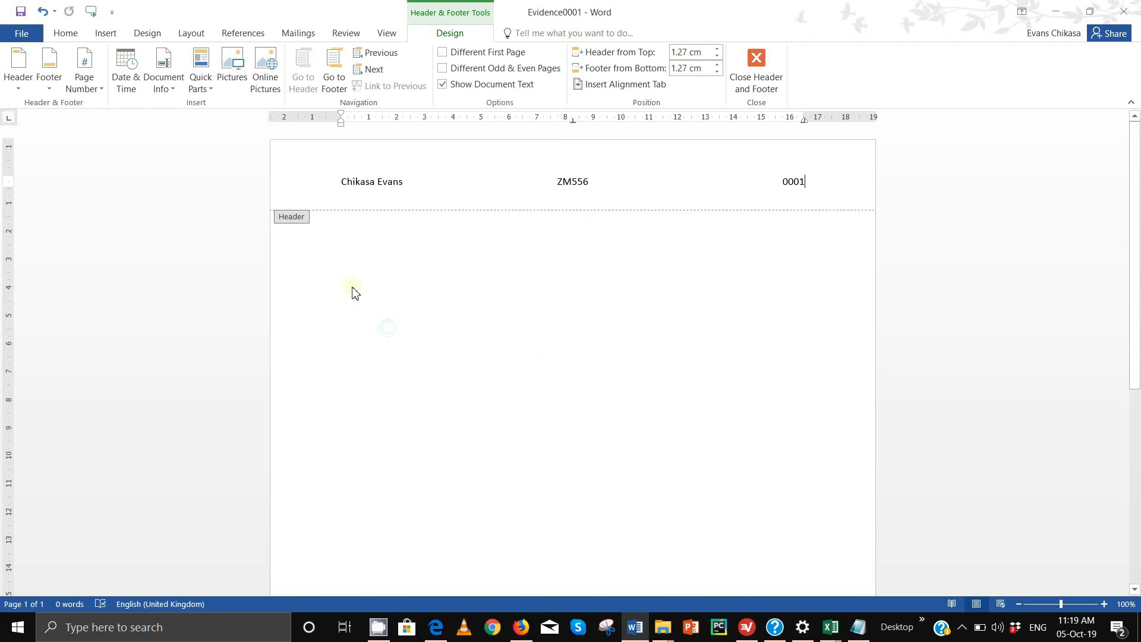
Close Word's header editing, return to the exam PDF and scroll to task 15 on page 4
double_click(348, 281)
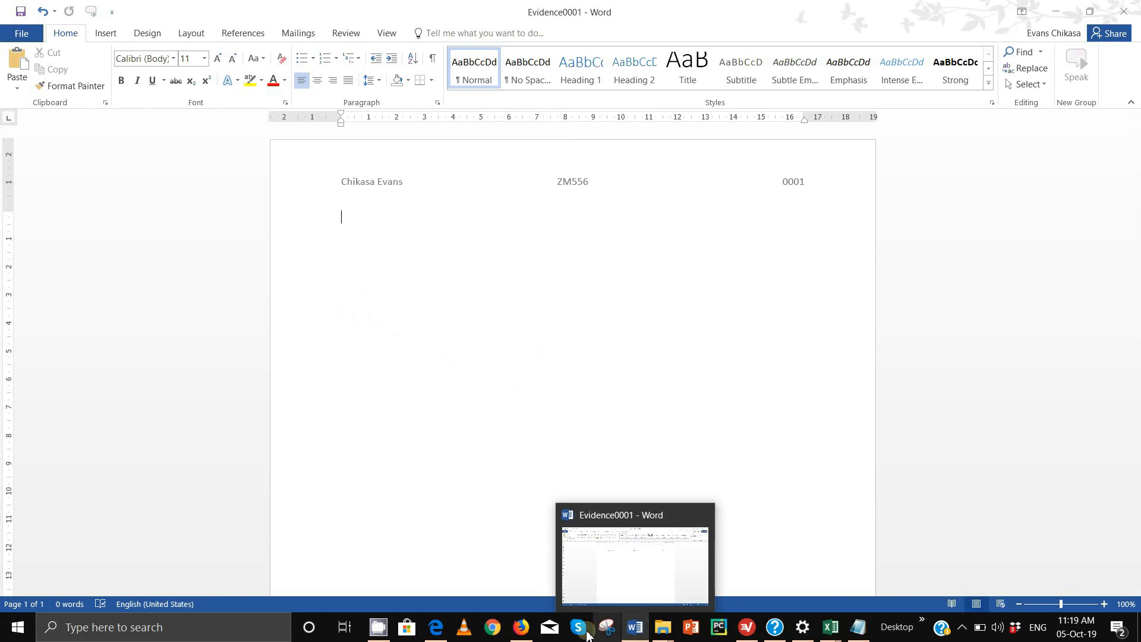
mouse_move(529, 633)
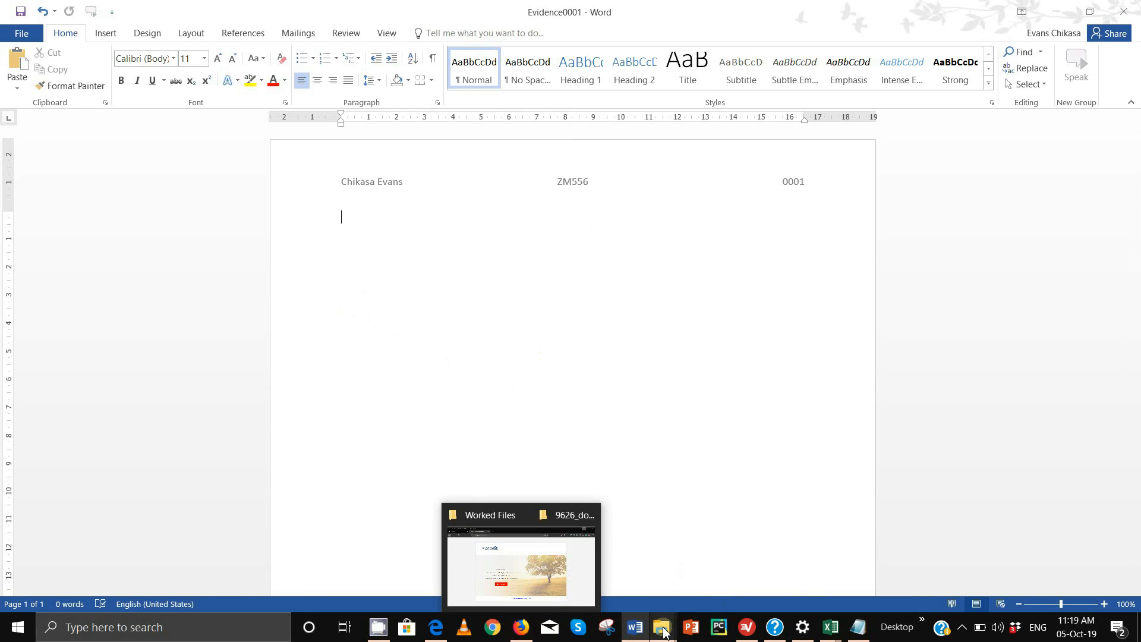
mouse_move(637, 626)
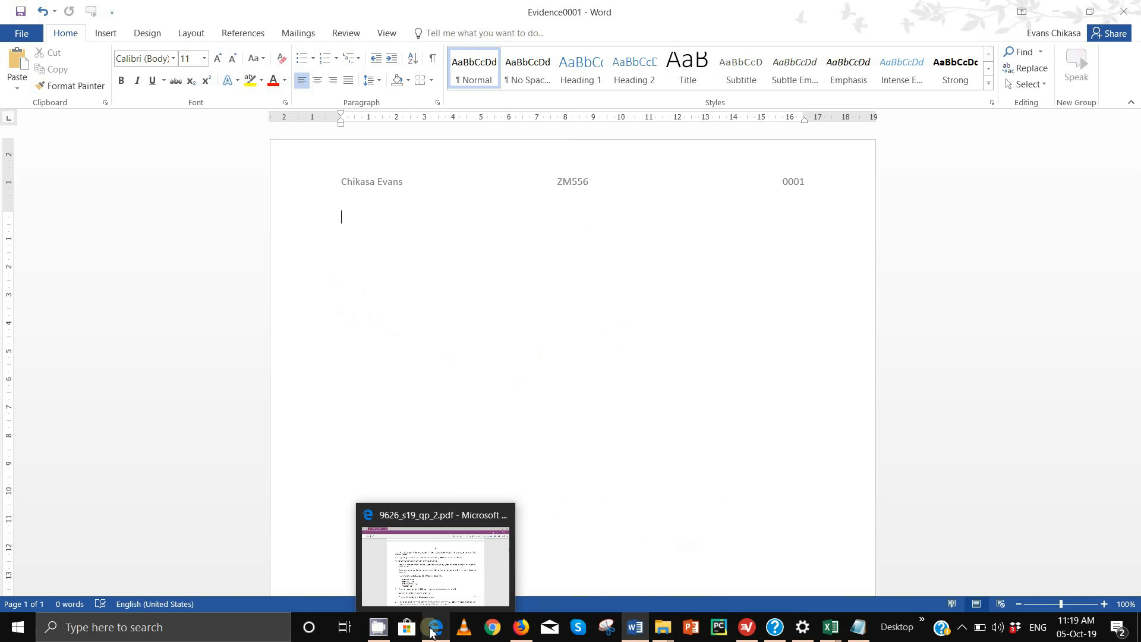
click(447, 588)
scroll(471, 350, down, 20)
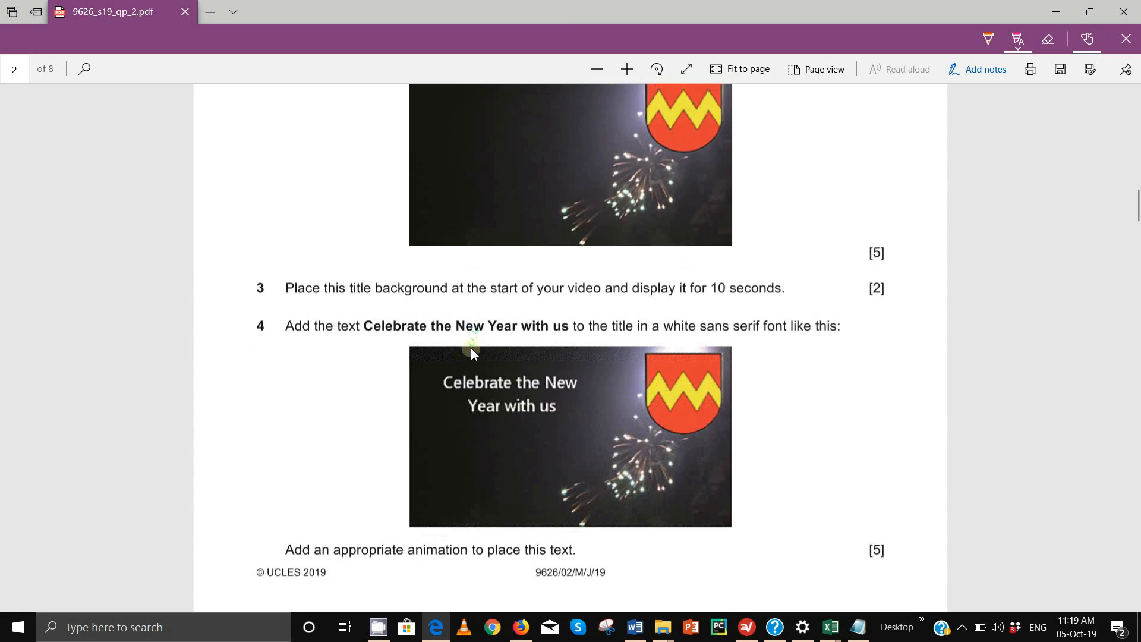
scroll(471, 354, down, 6)
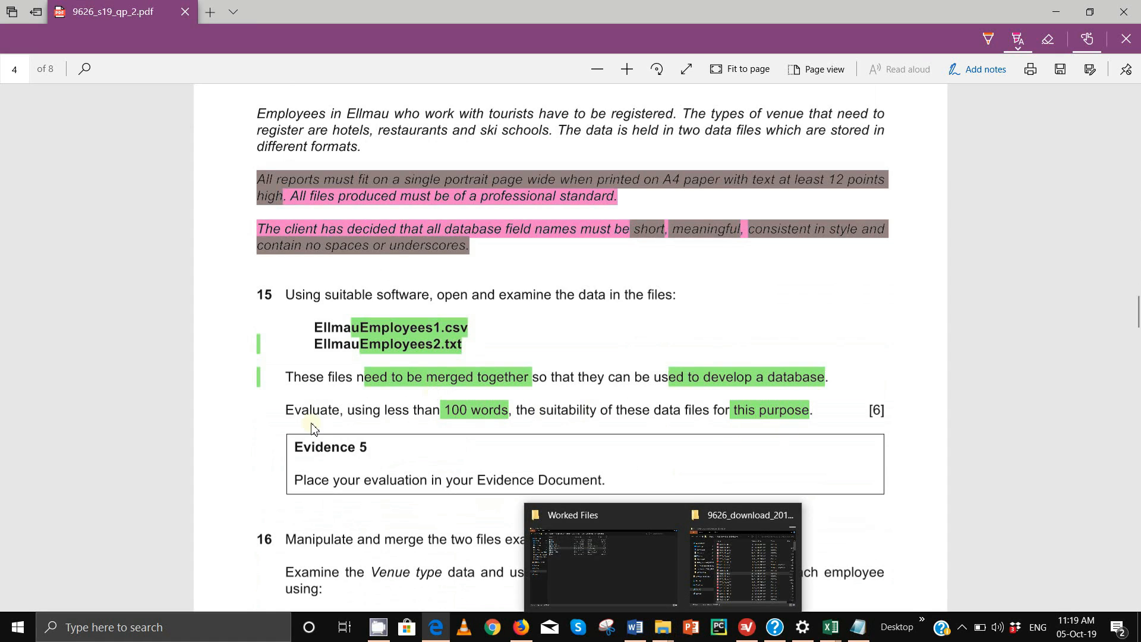
Highlight 'Evaluate' in task 15 in pink, then bring EllmauEmployees1 to the front
drag(288, 414, 341, 415)
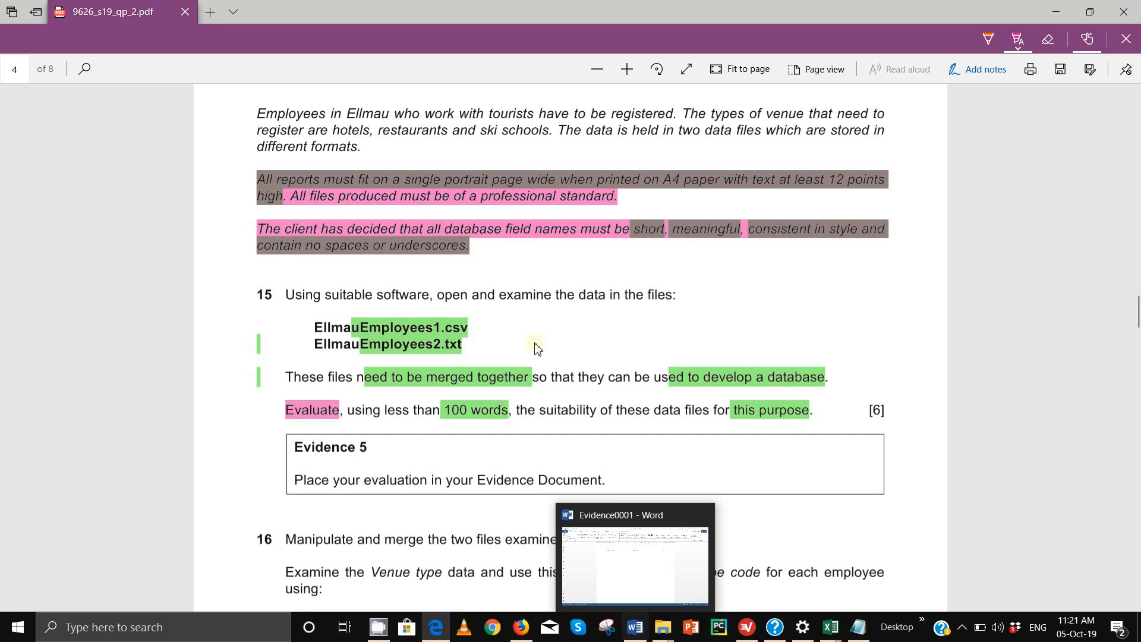
mouse_move(830, 628)
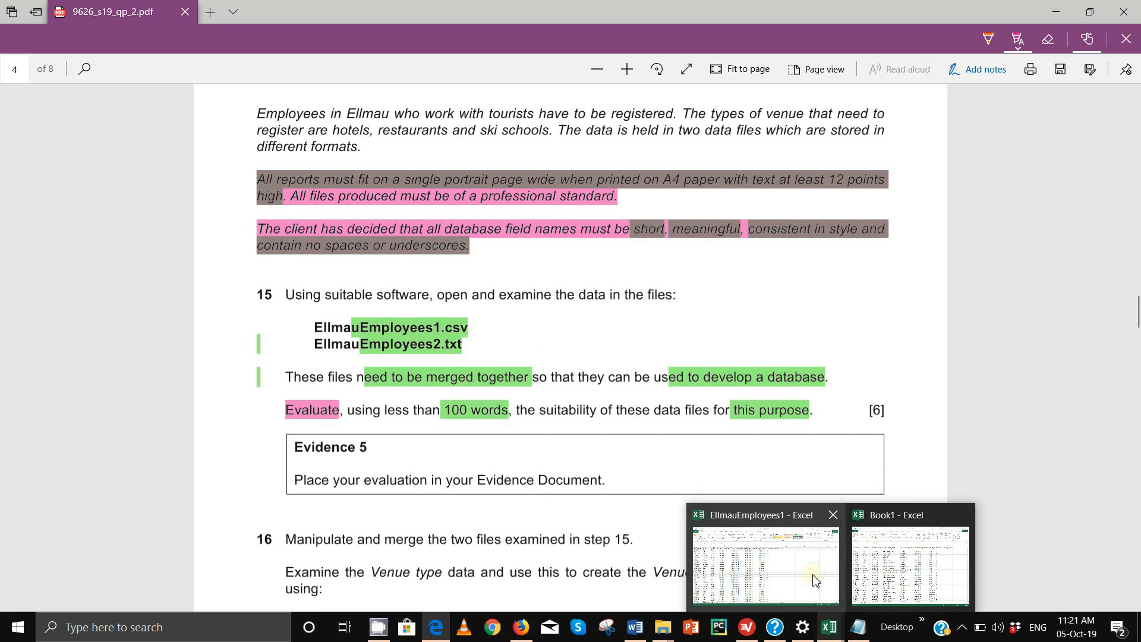
click(815, 581)
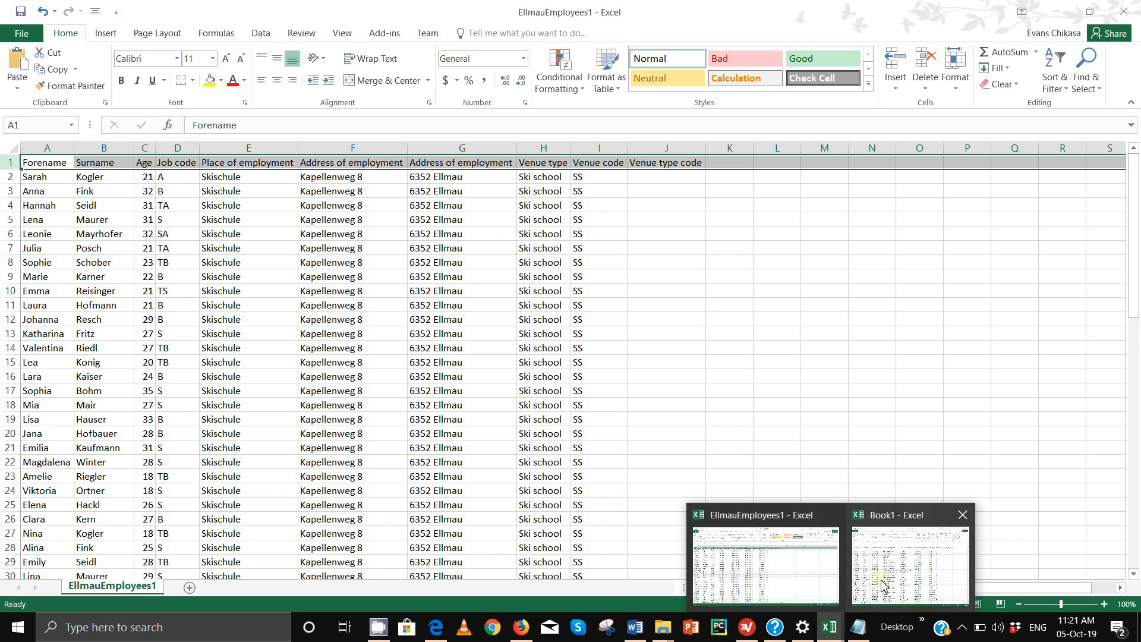
Bring the Book1 hotel-employee workbook to the front beside EllmauEmployees1
click(884, 585)
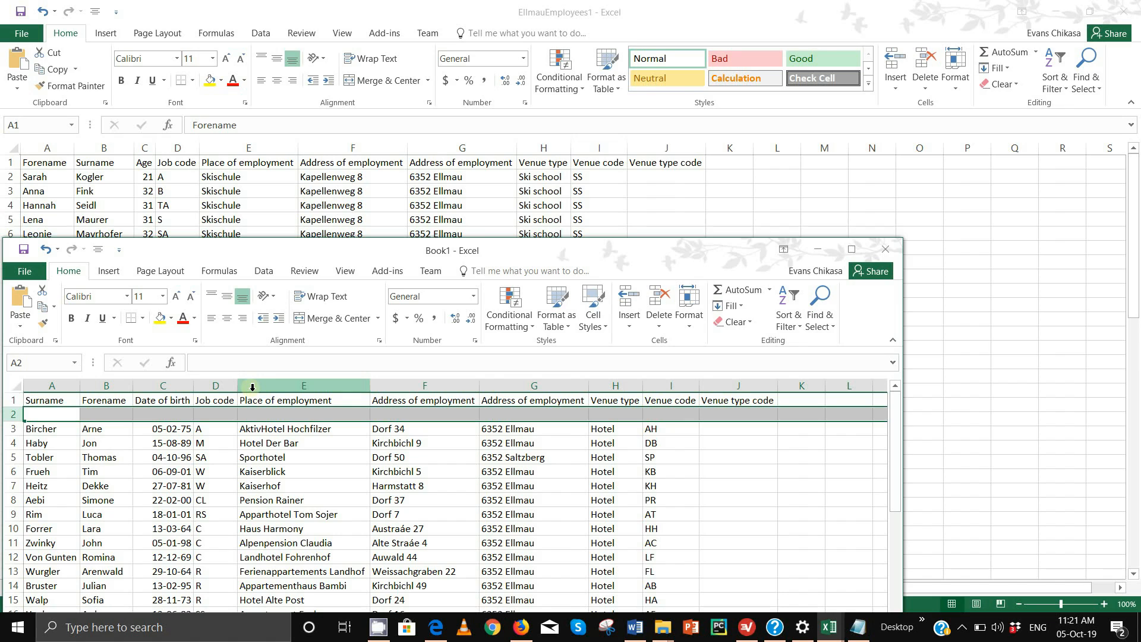
Select Book1's columns D through J, from Job code to Venue type code
click(224, 384)
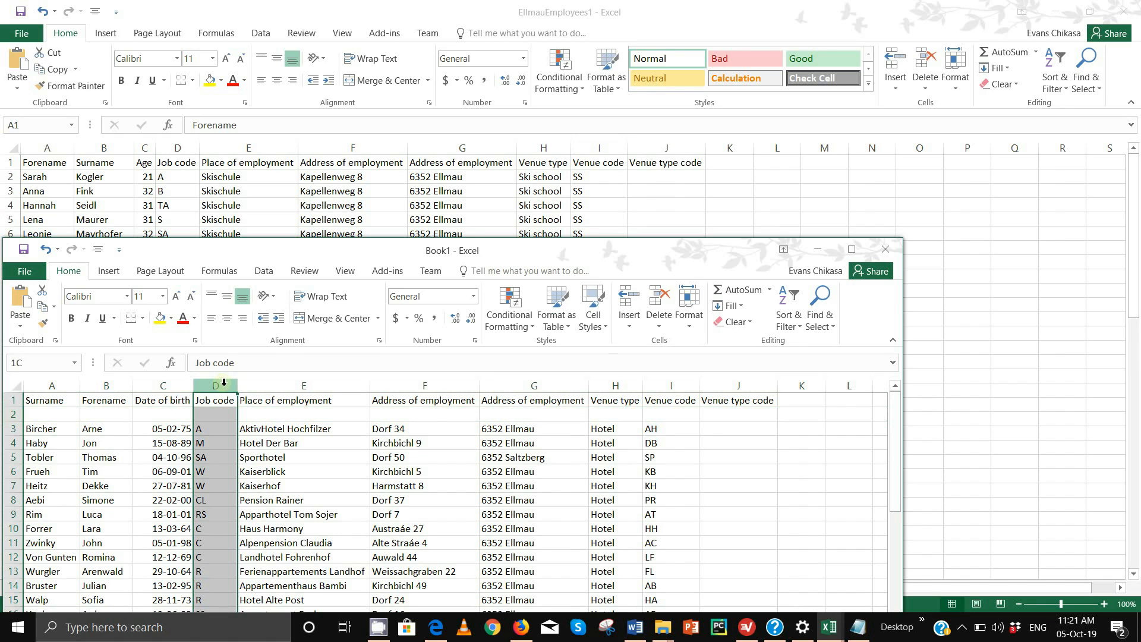
drag(224, 384, 755, 384)
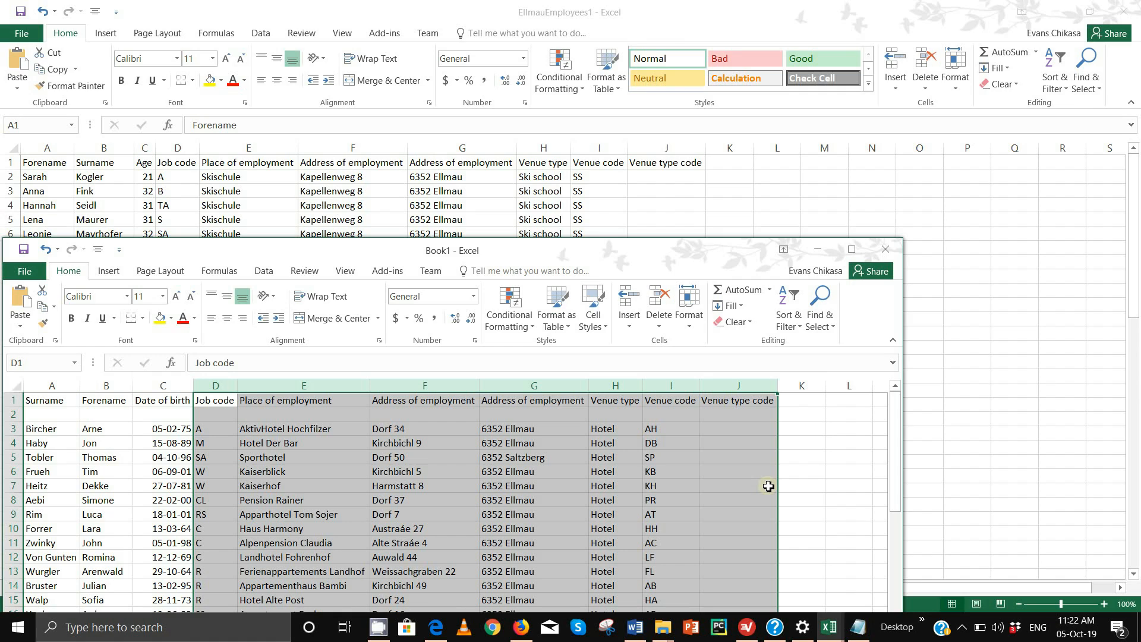
Go via the Evidence0001 document back to the exam PDF, scrolled to task 16
mouse_move(635, 627)
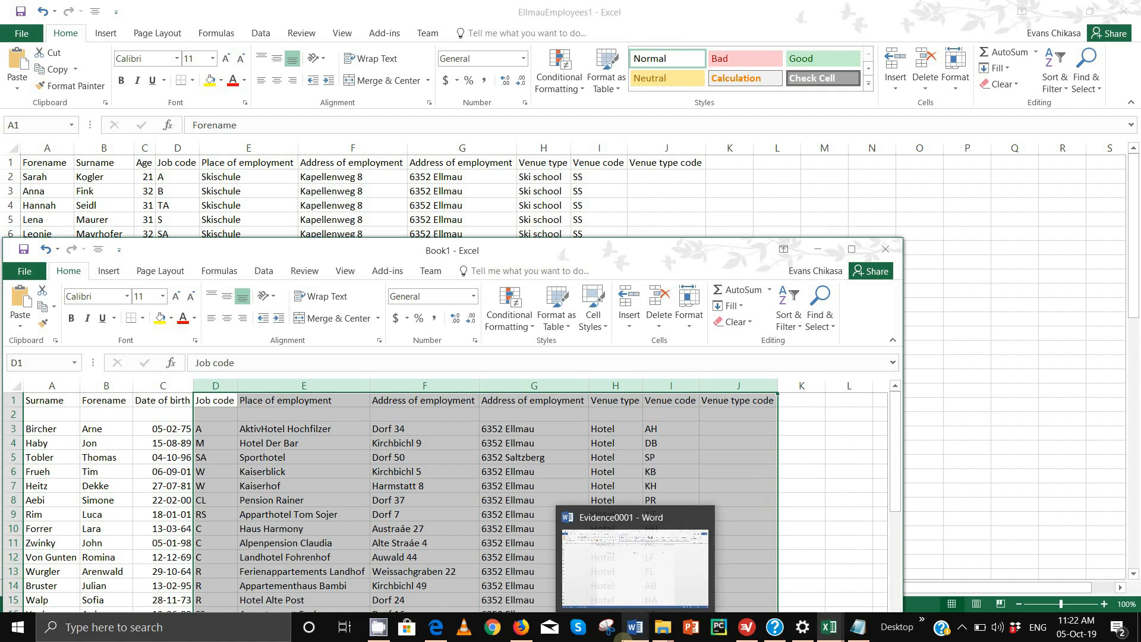
click(637, 573)
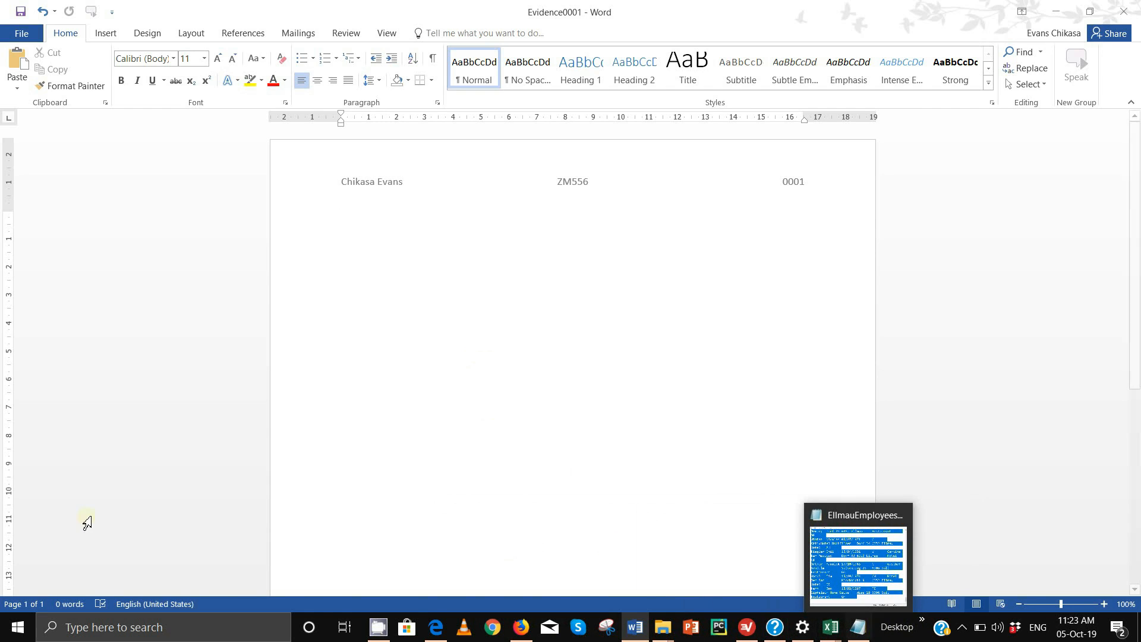
click(436, 628)
scroll(437, 369, down, 3)
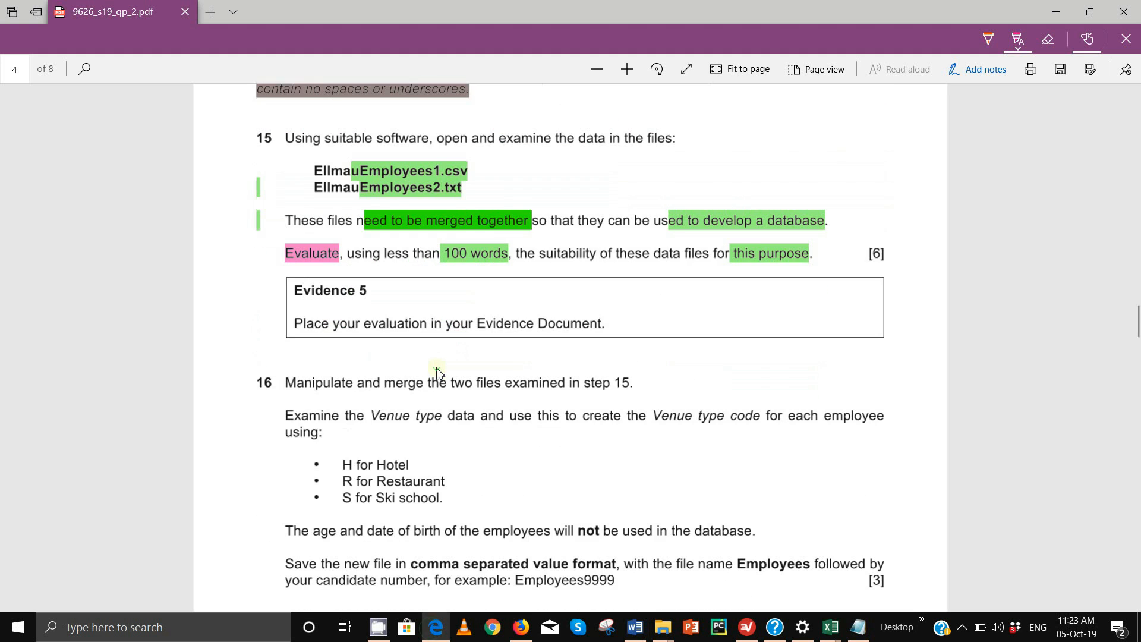
scroll(332, 374, down, 3)
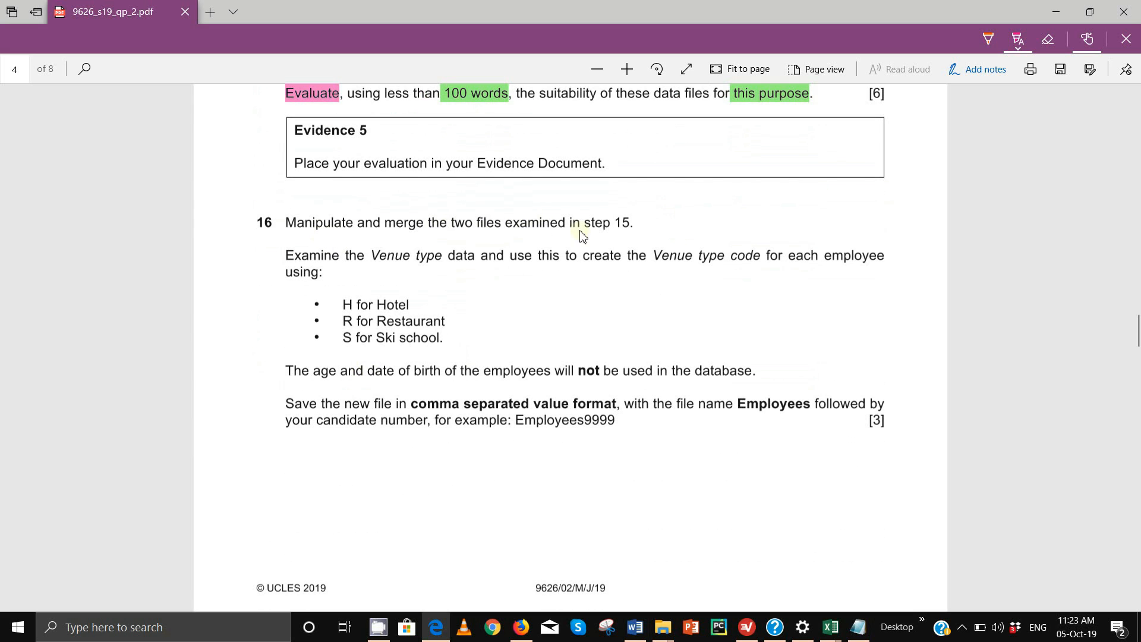
Highlight the words 'Manipulate' and 'merge' in task 16 in pink
drag(288, 222, 362, 236)
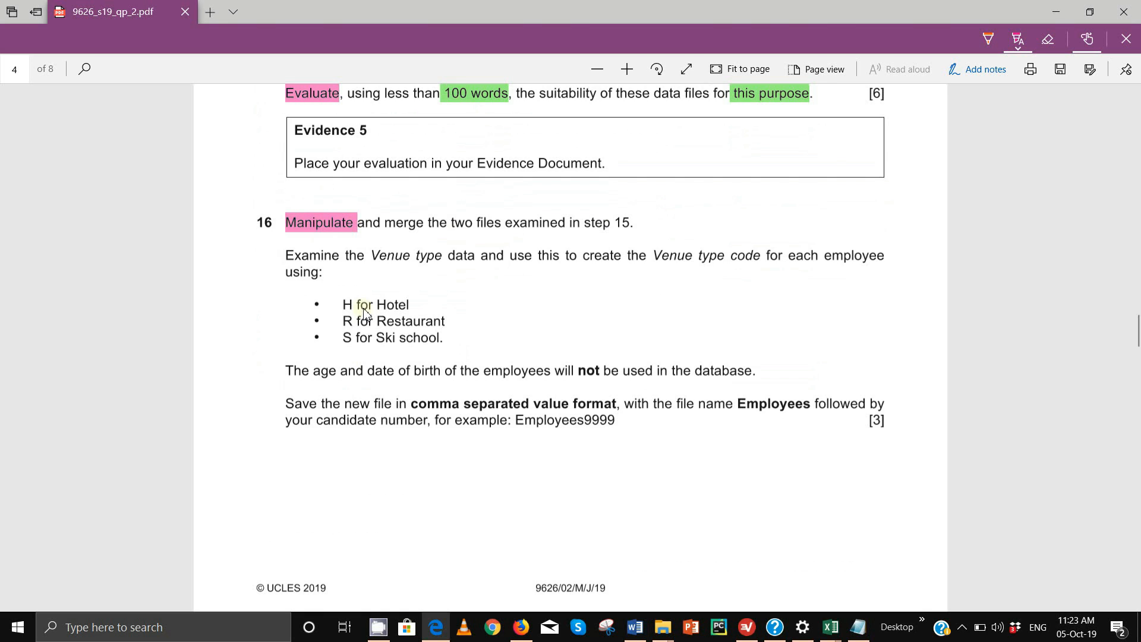
scroll(364, 312, up, 3)
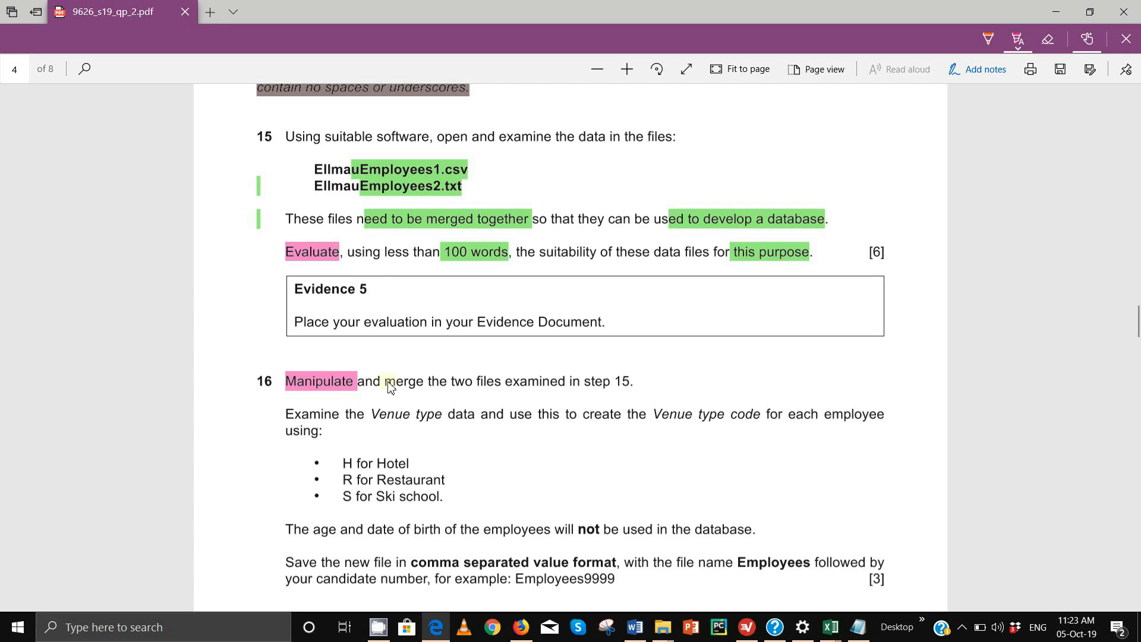
drag(388, 382, 429, 390)
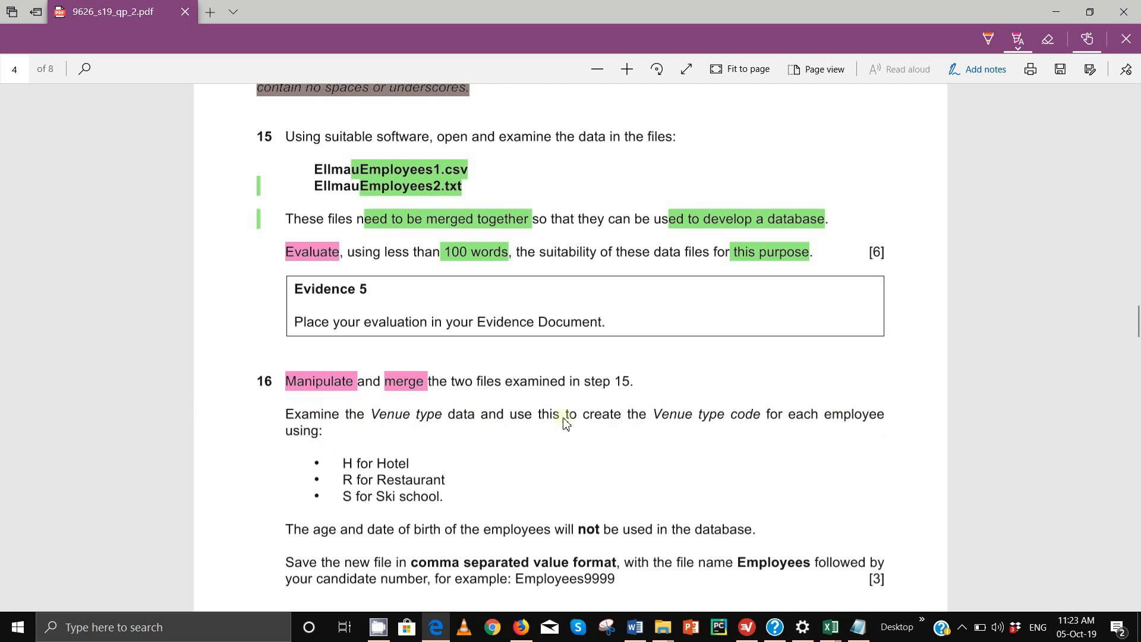
mouse_move(835, 631)
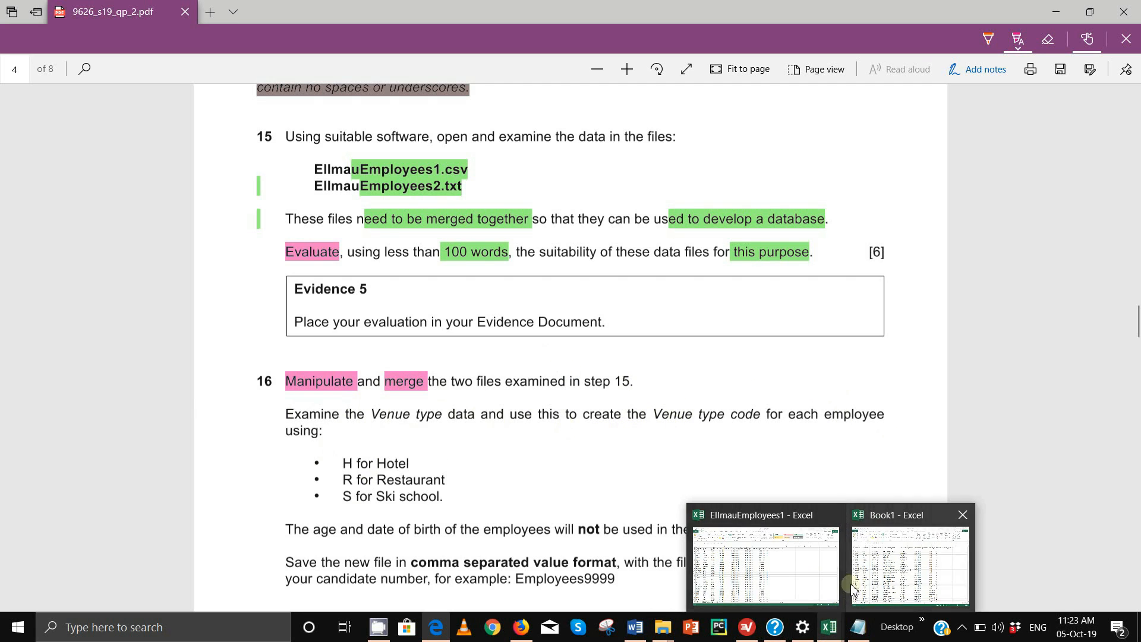
Select Book1's employee records in A3:I99 and copy them
click(893, 571)
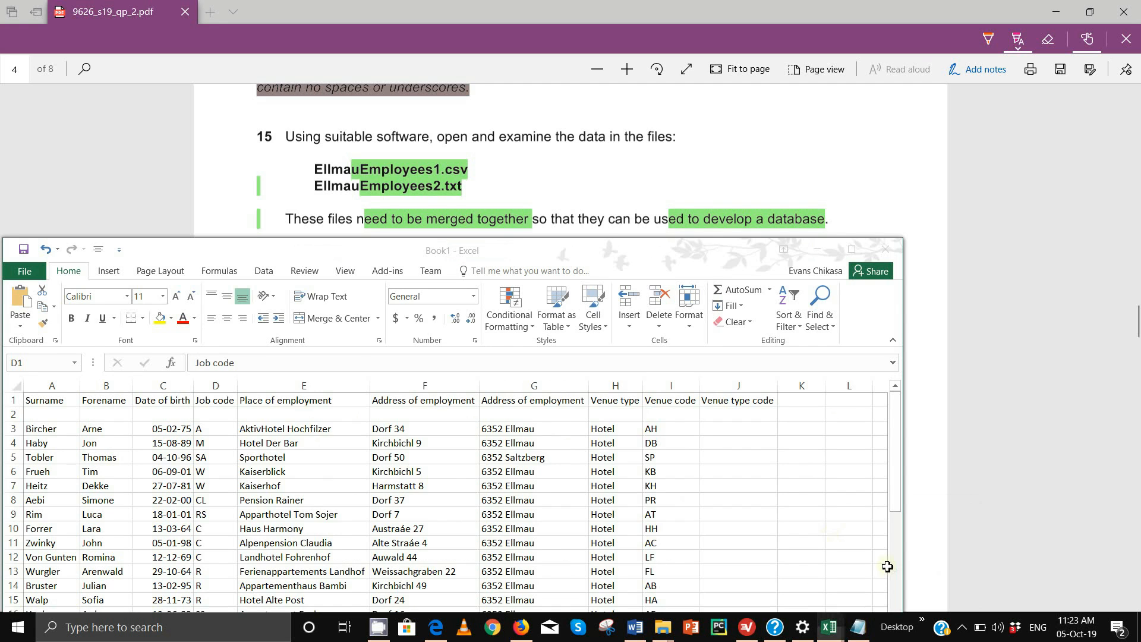
drag(338, 251, 506, 127)
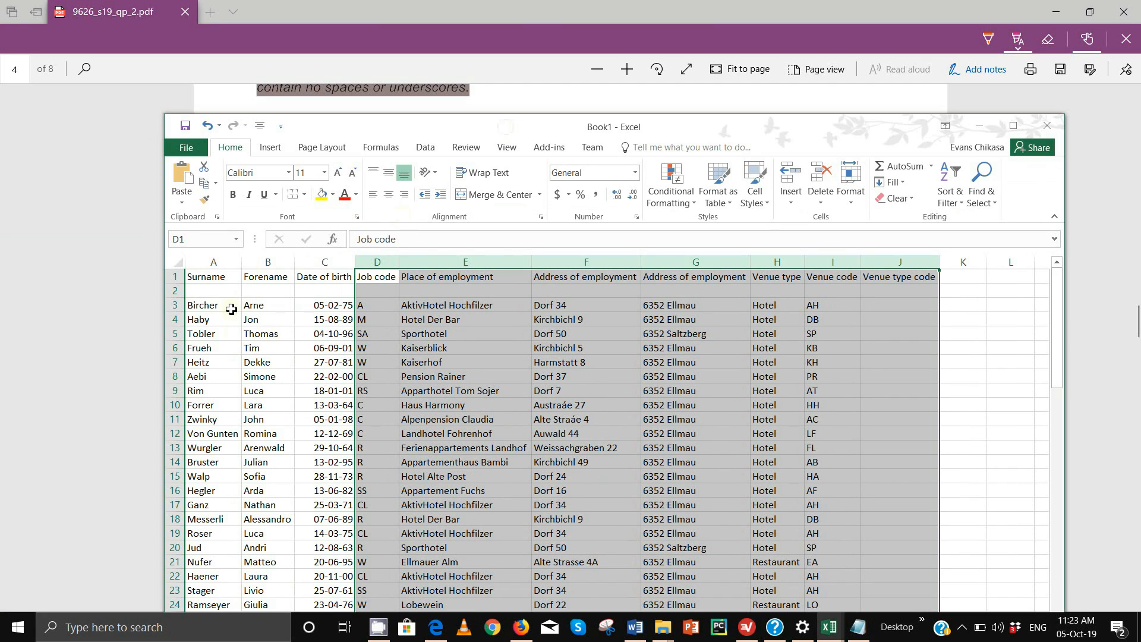
click(205, 305)
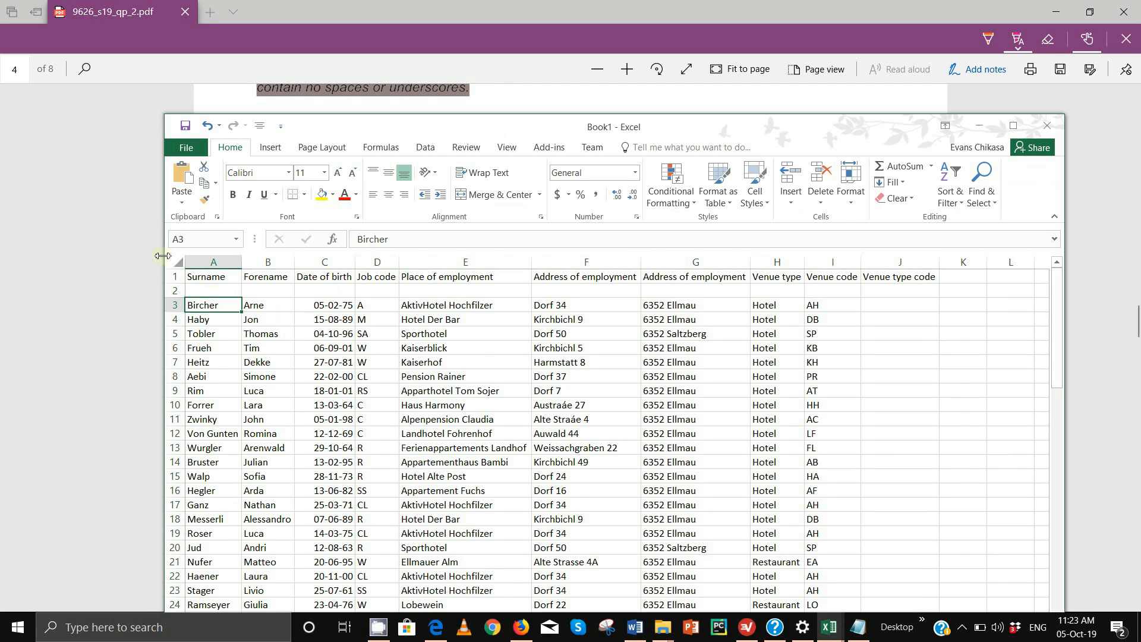
click(205, 290)
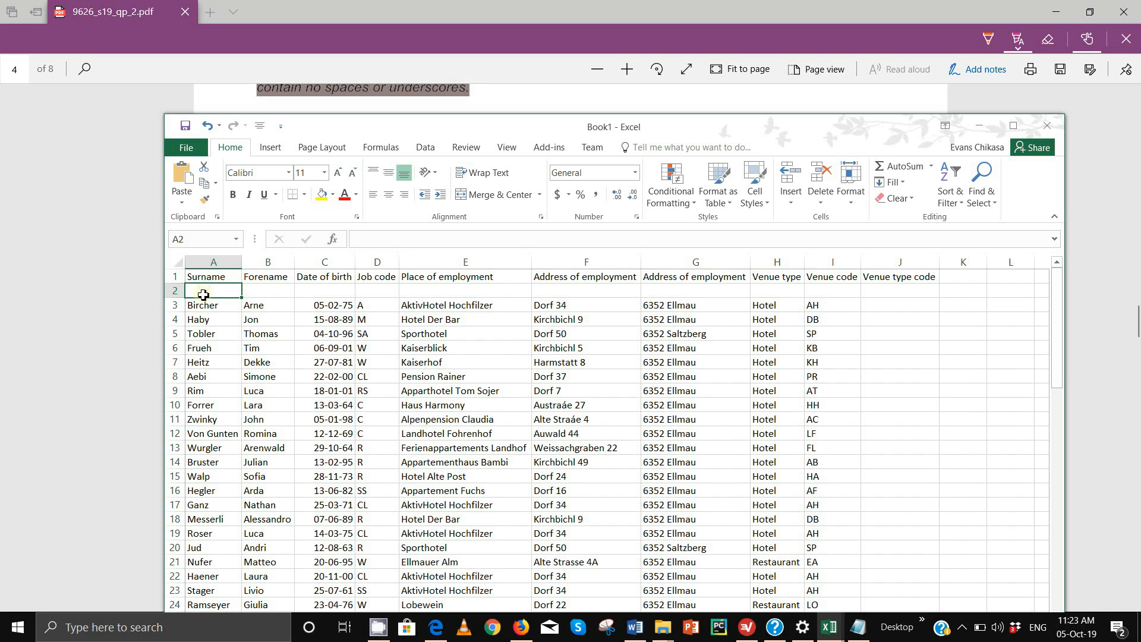
click(204, 305)
drag(203, 305, 783, 490)
drag(802, 612, 826, 525)
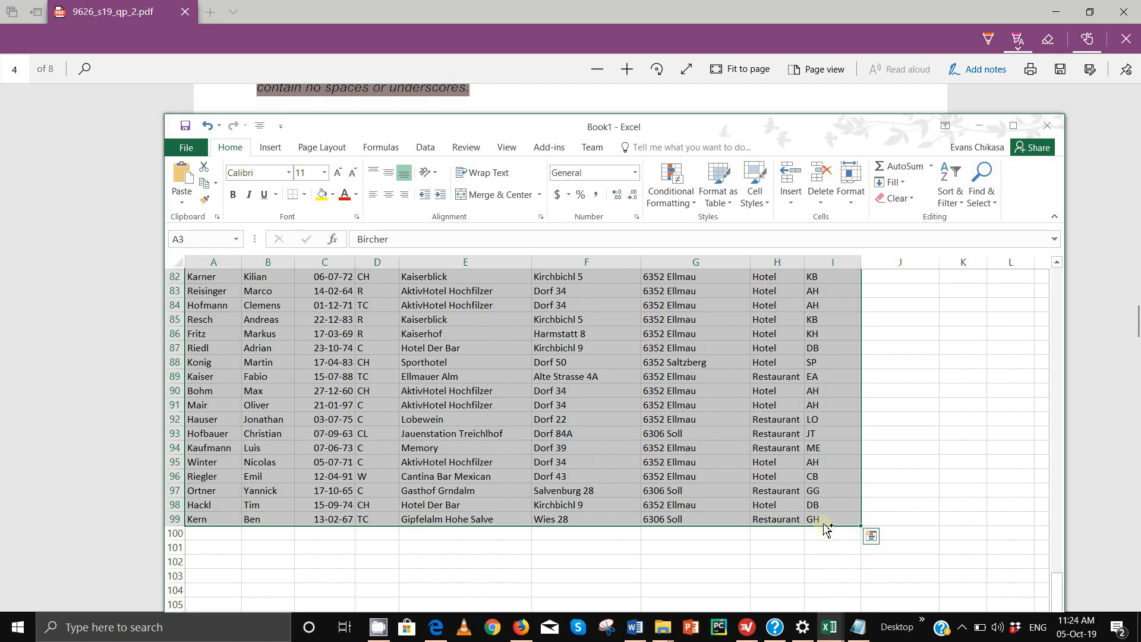
key(ctrl+c)
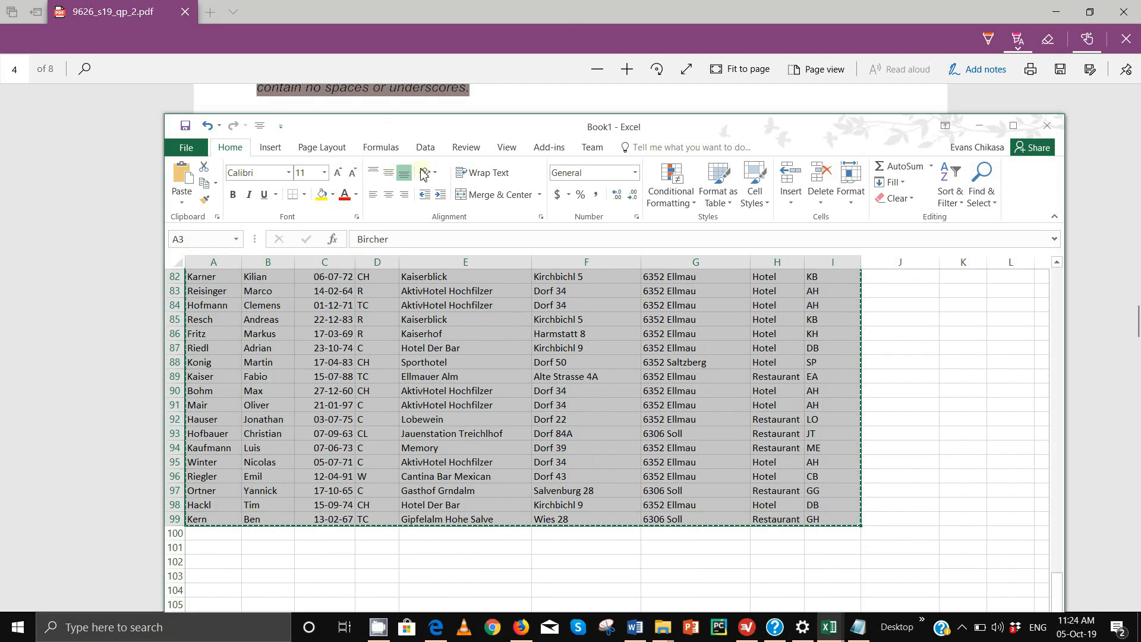
Check the Forename and Surname column order in EllmauEmployees1, then return to Book1
click(1082, 474)
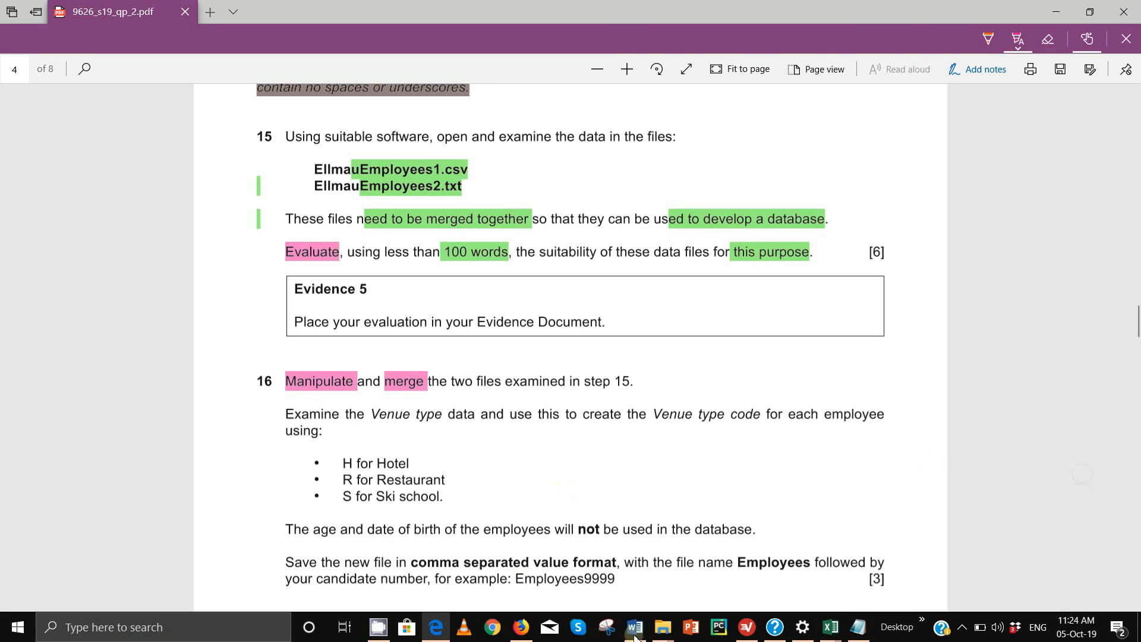
mouse_move(831, 627)
click(810, 563)
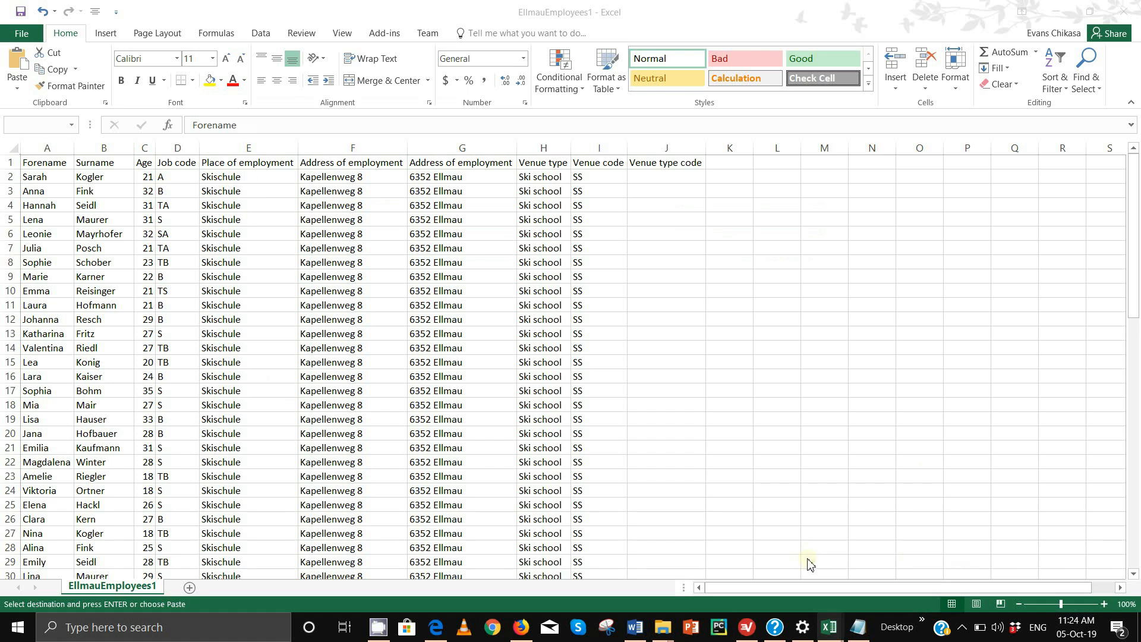
drag(47, 148, 103, 154)
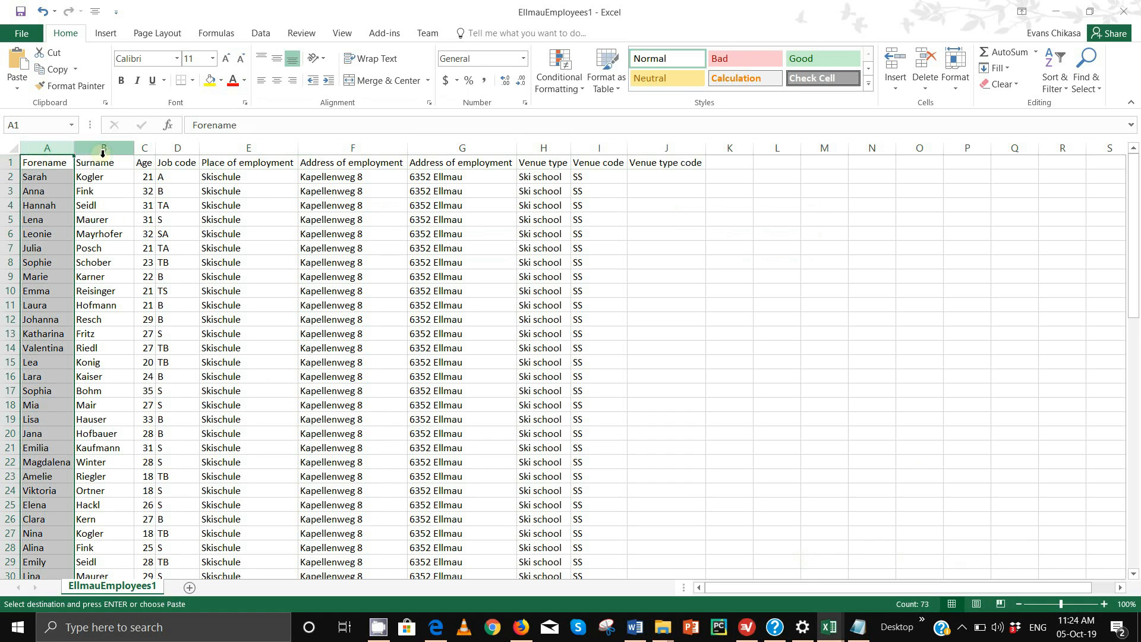
click(102, 153)
click(53, 149)
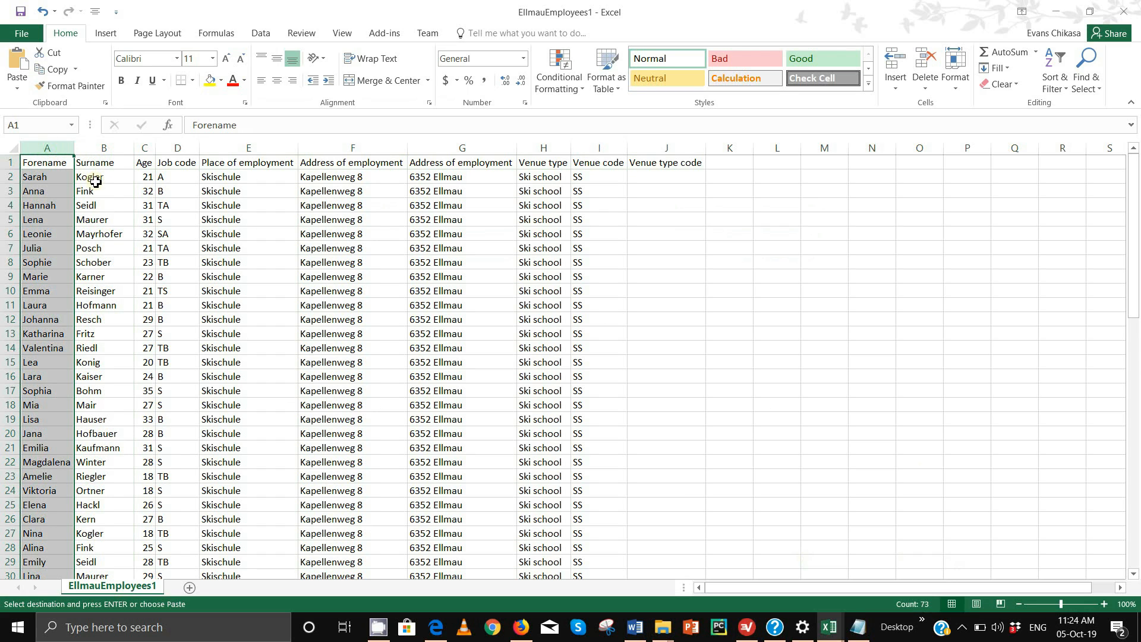
mouse_move(831, 627)
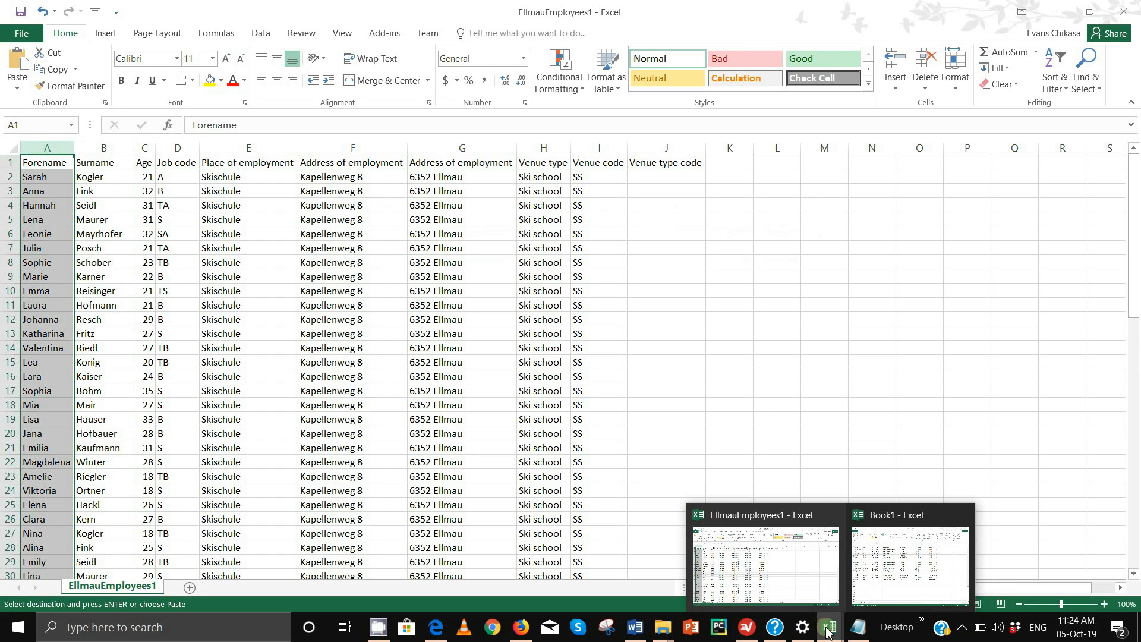
click(894, 569)
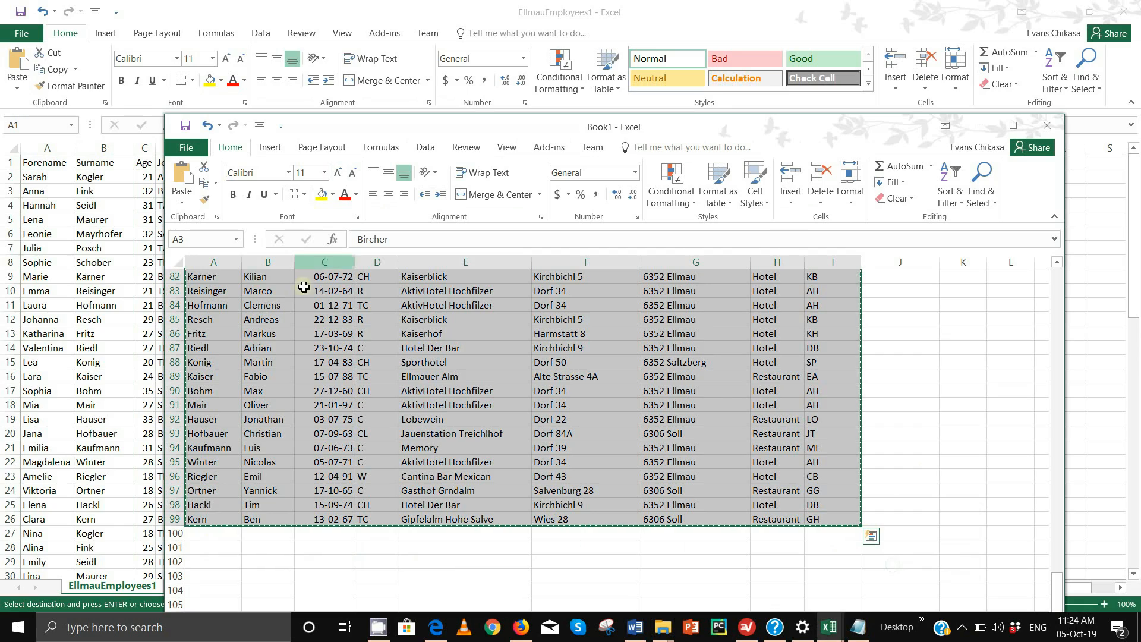
Maximize Book1 and move the Surname column so Forename is column A and Surname column B
click(233, 262)
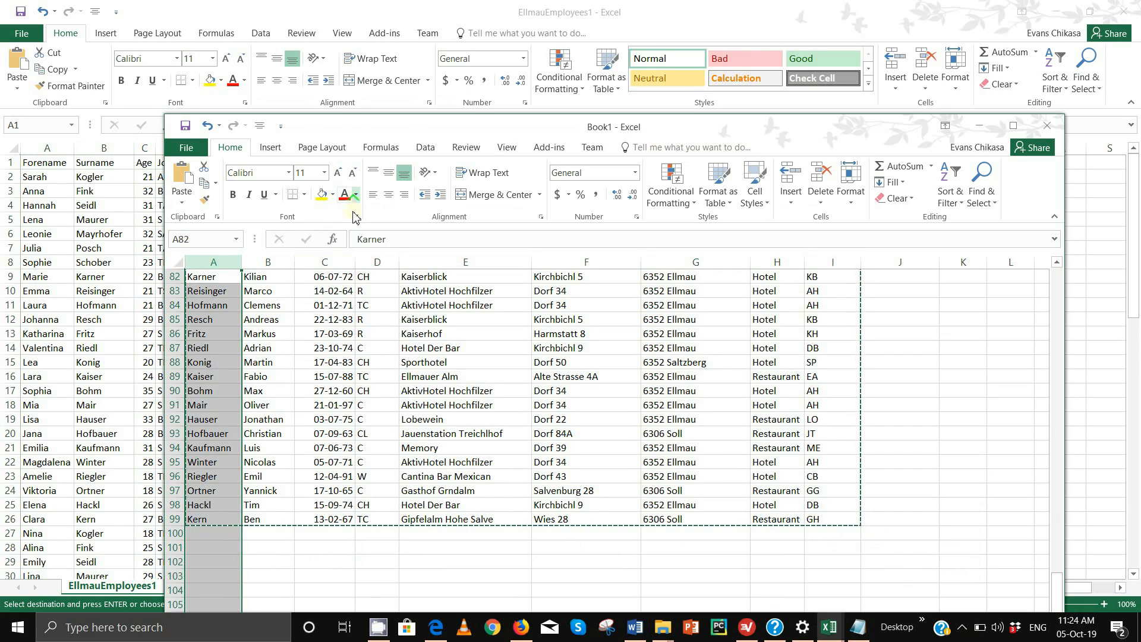
double_click(385, 132)
scroll(199, 249, up, 20)
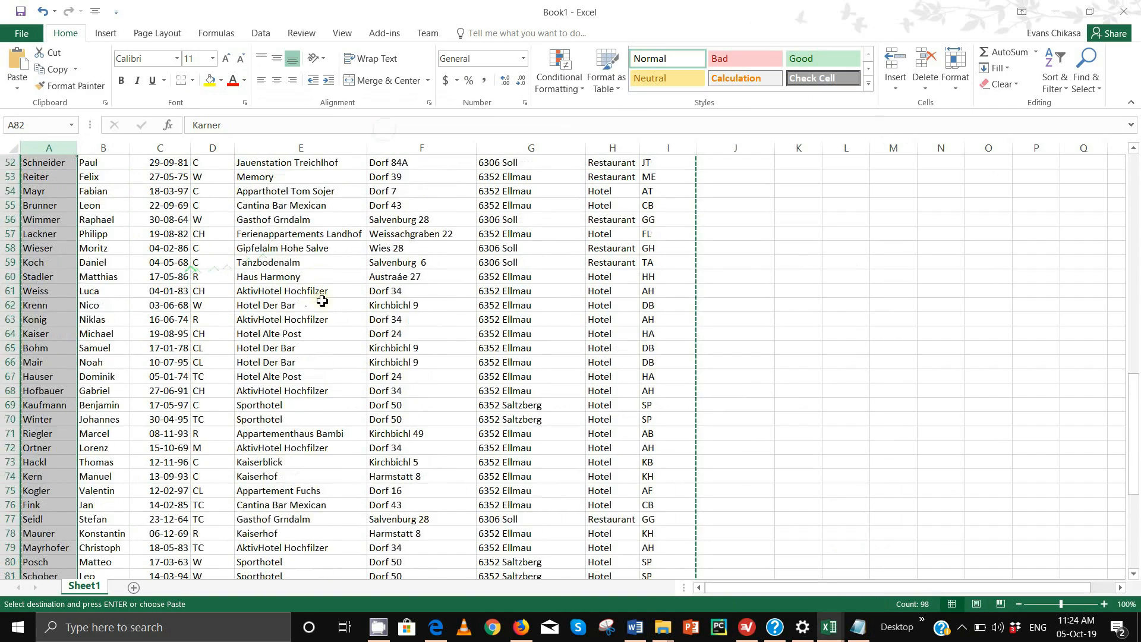
click(51, 148)
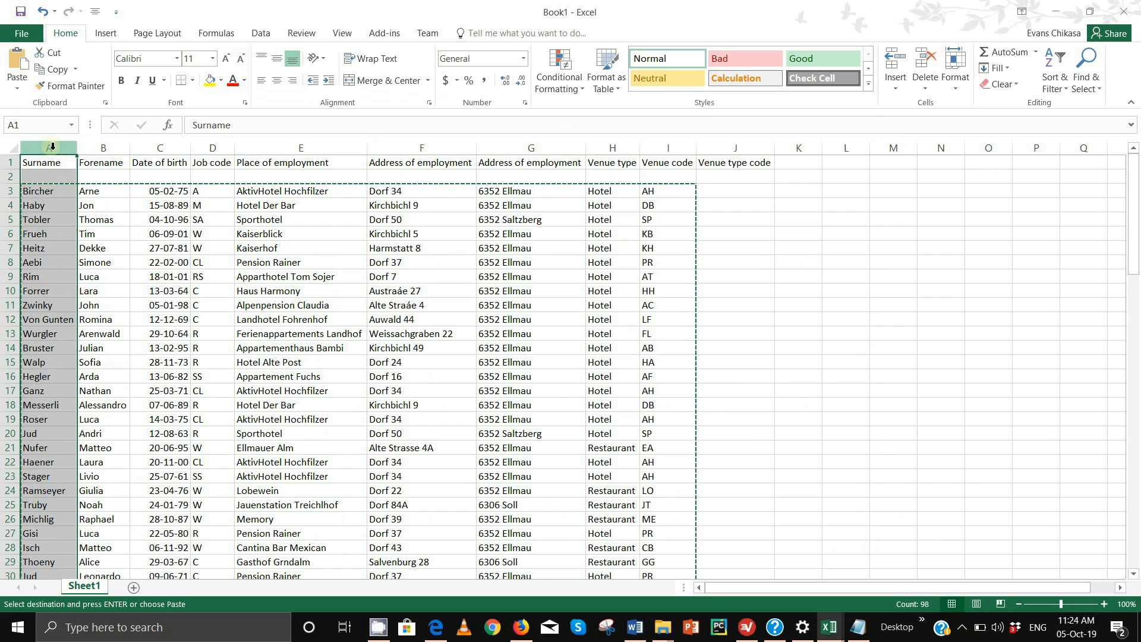
key(Escape)
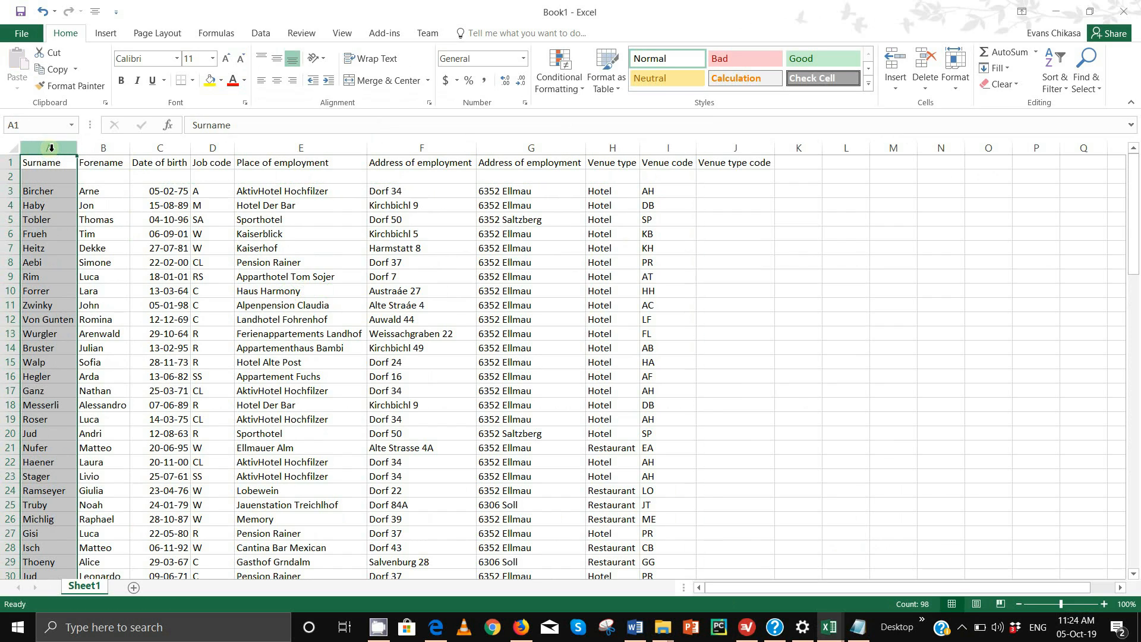
key(ctrl+c)
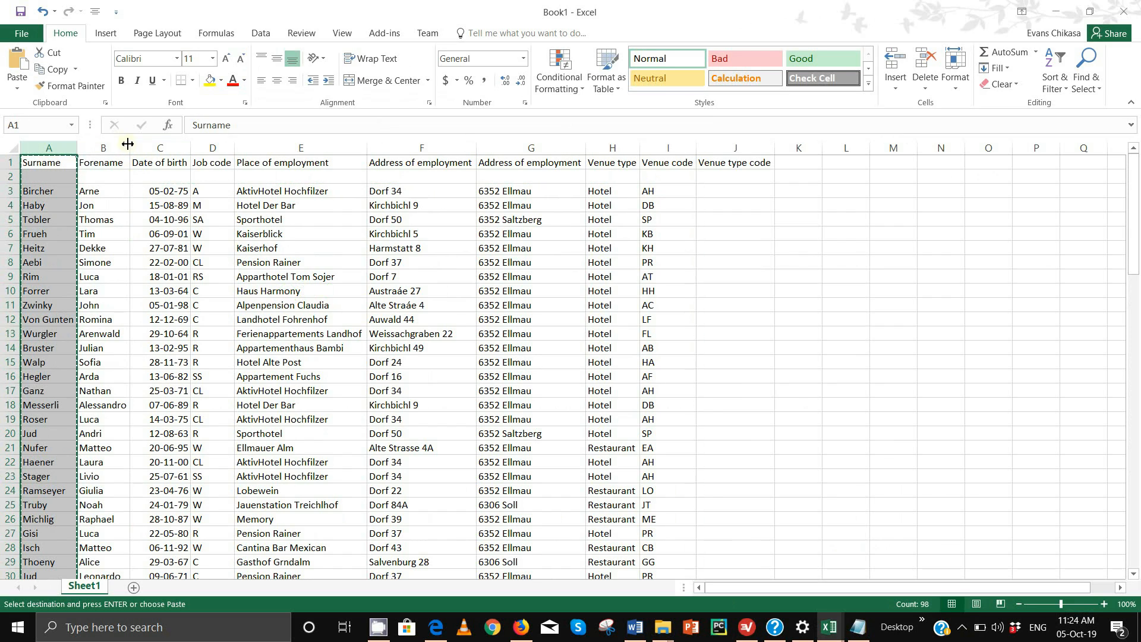
click(123, 145)
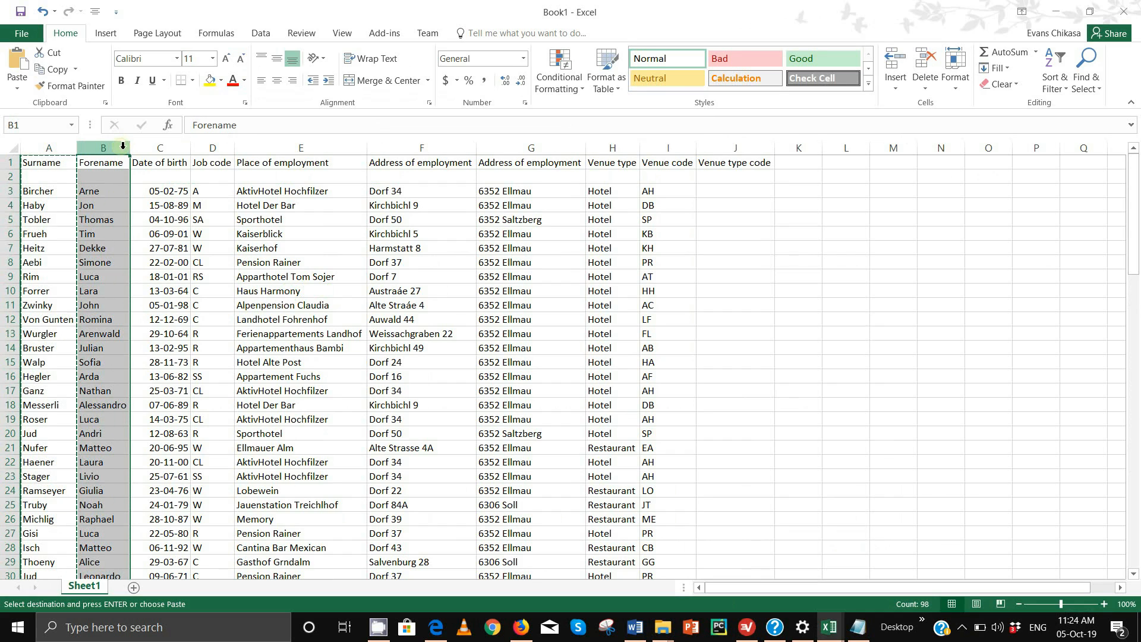
click(148, 148)
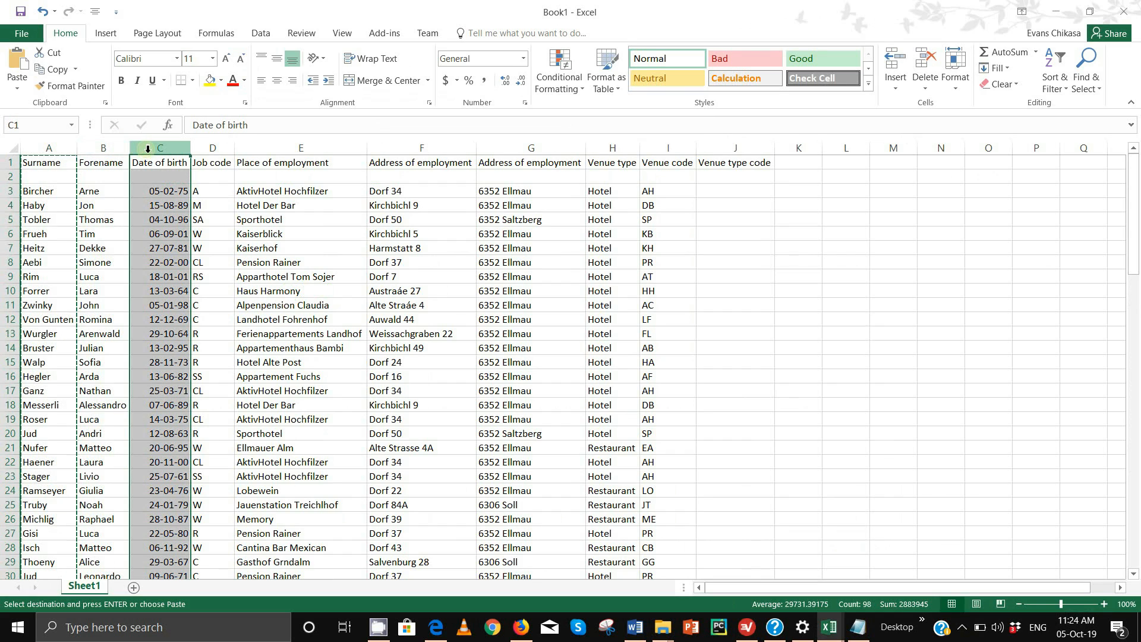
right_click(148, 148)
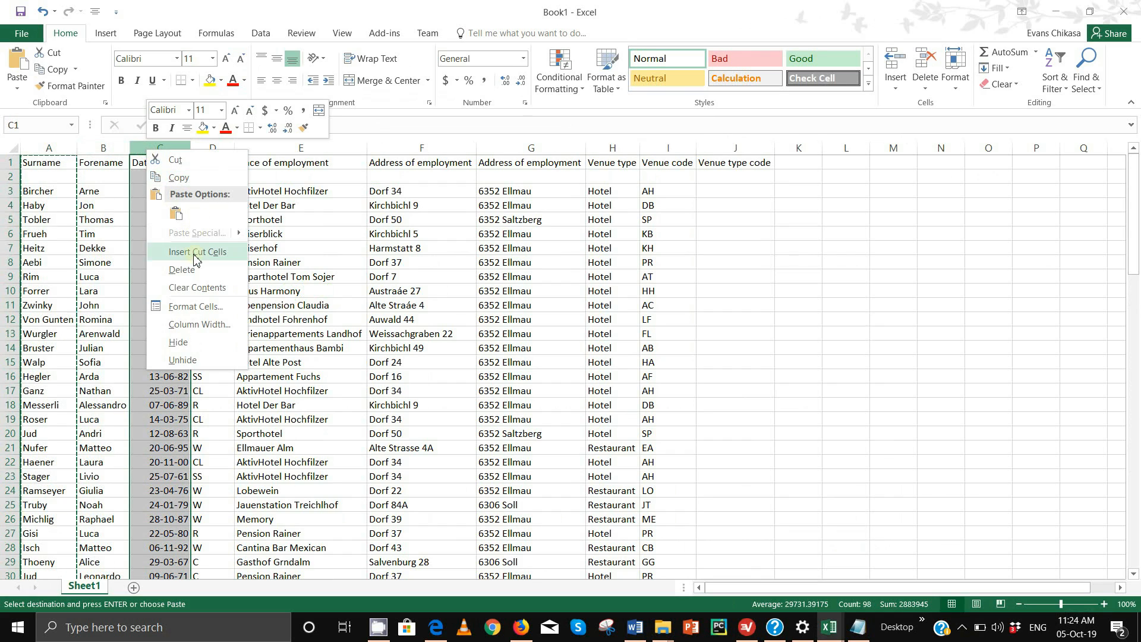
key(Escape)
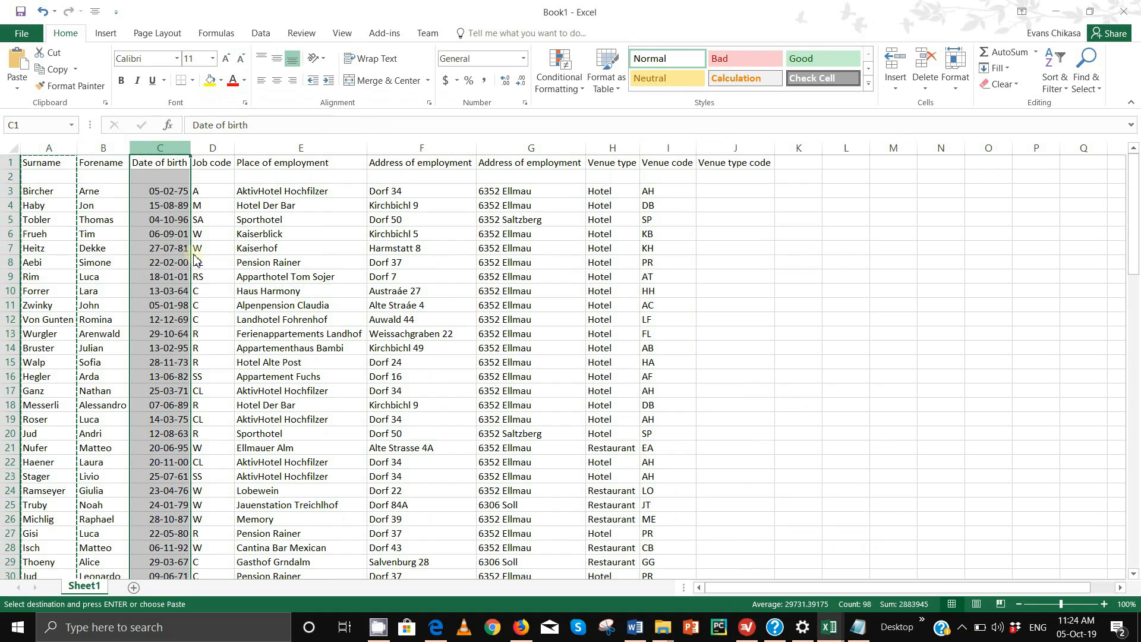
click(47, 148)
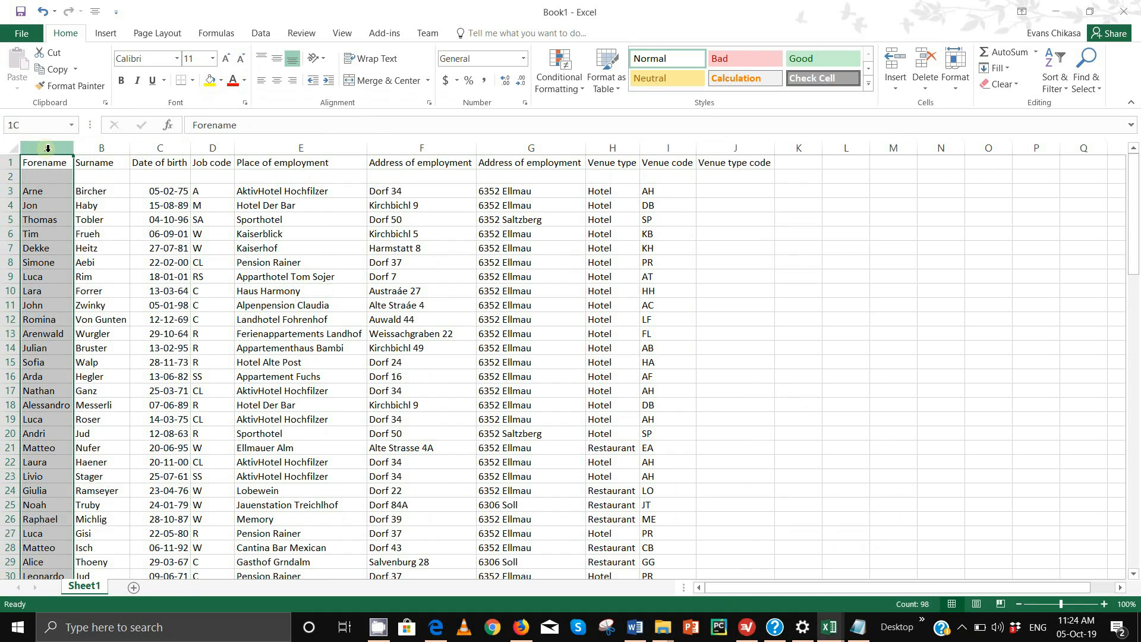
click(112, 149)
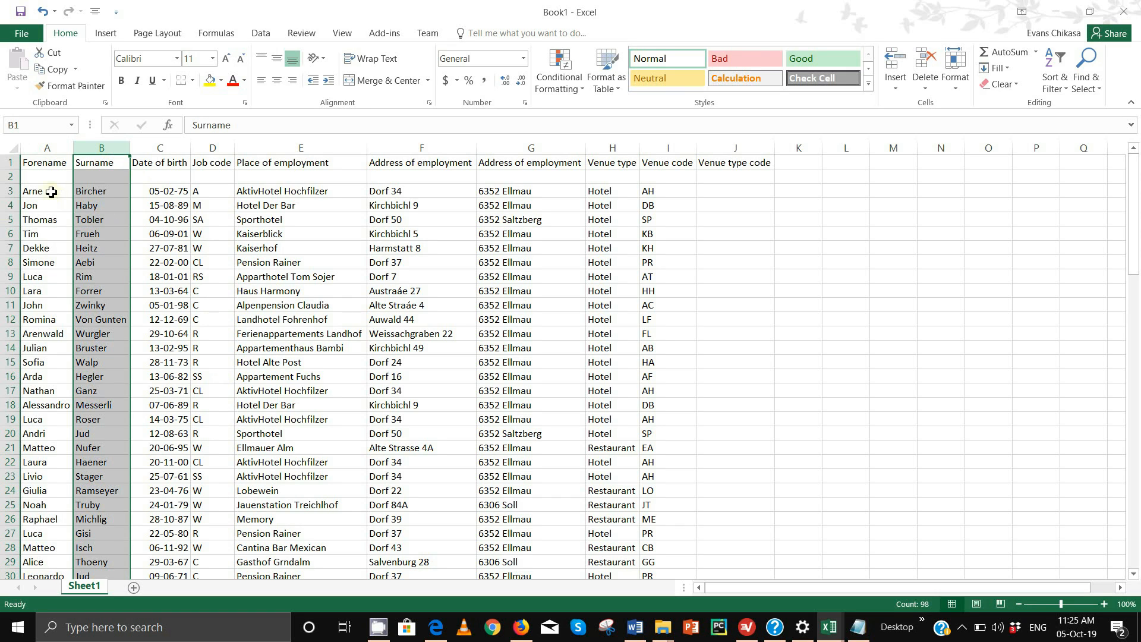
drag(51, 190, 667, 531)
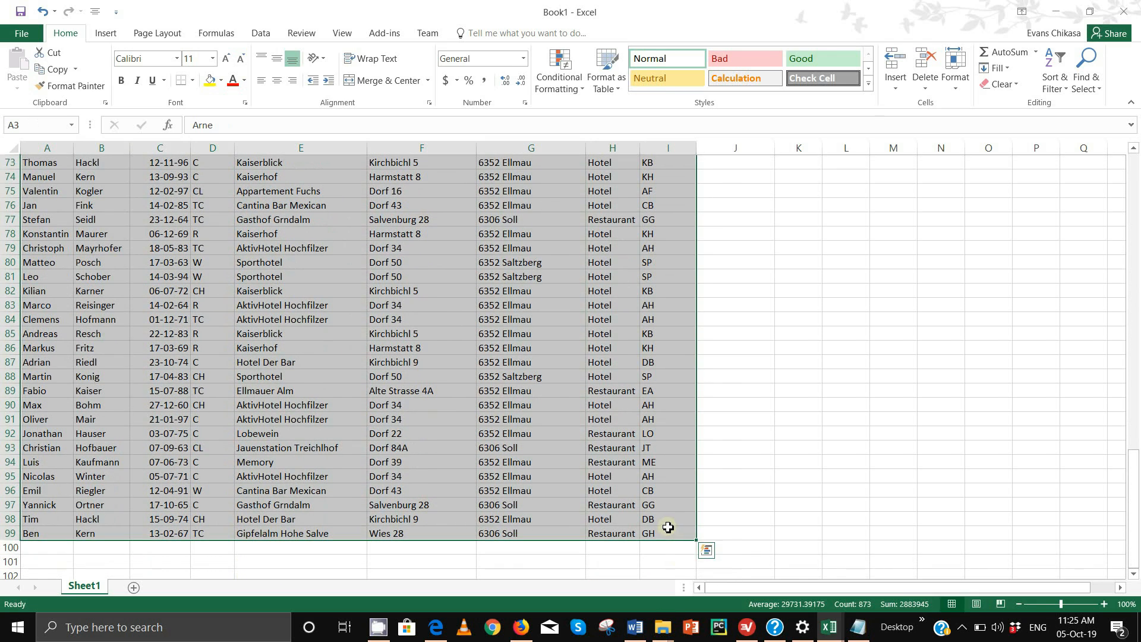
key(ctrl+c)
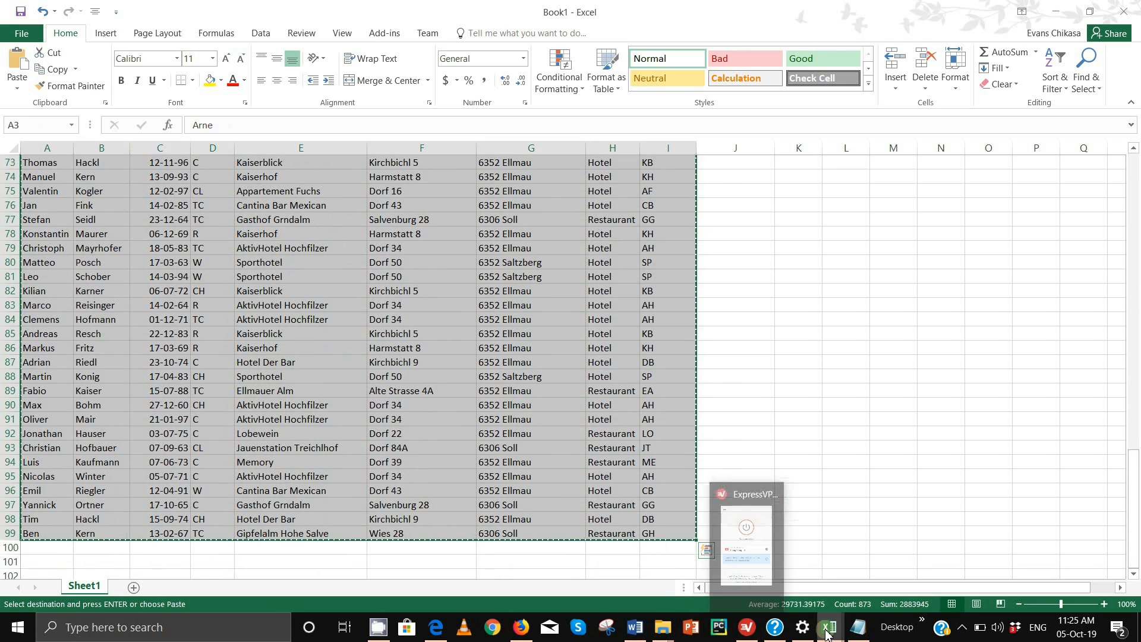
click(830, 627)
click(788, 584)
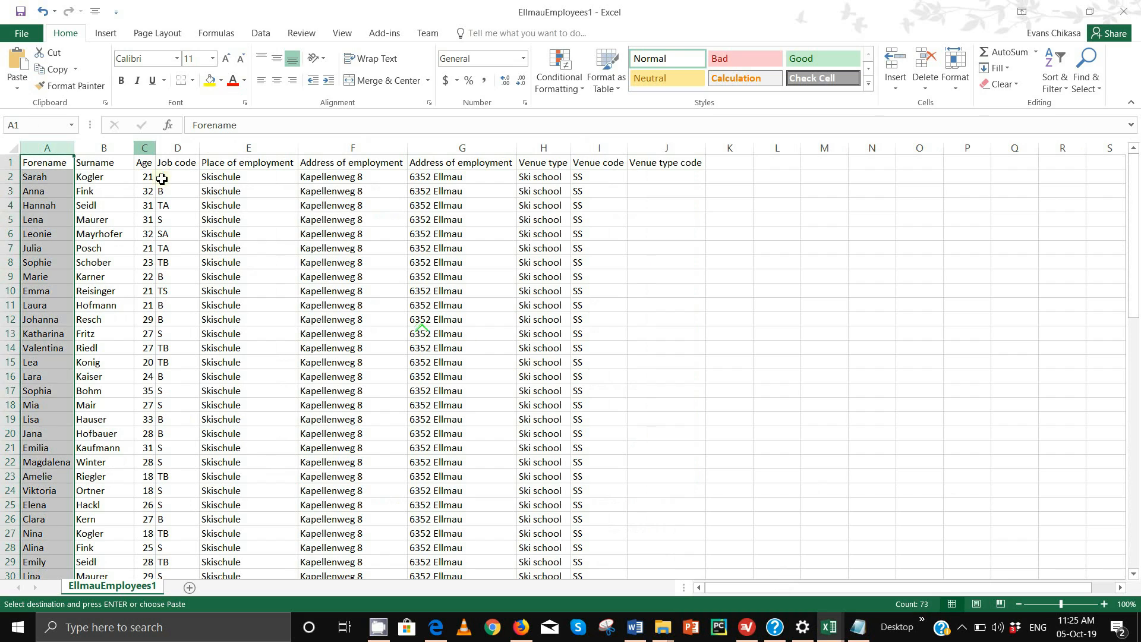
scroll(74, 243, down, 6)
scroll(73, 250, down, 20)
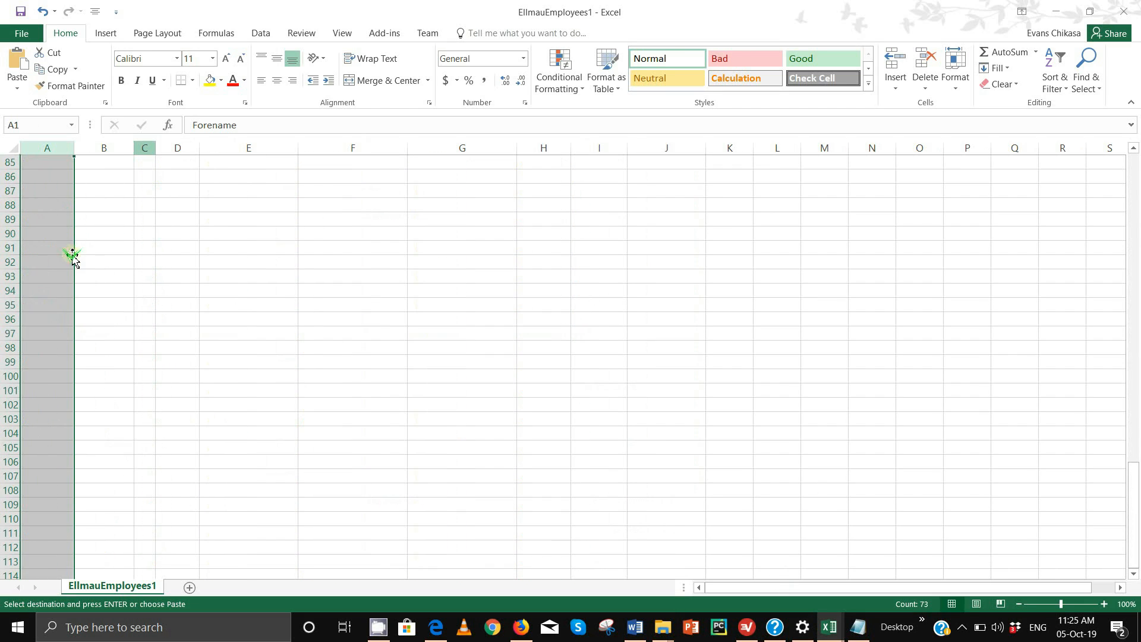
scroll(63, 229, up, 5)
click(53, 220)
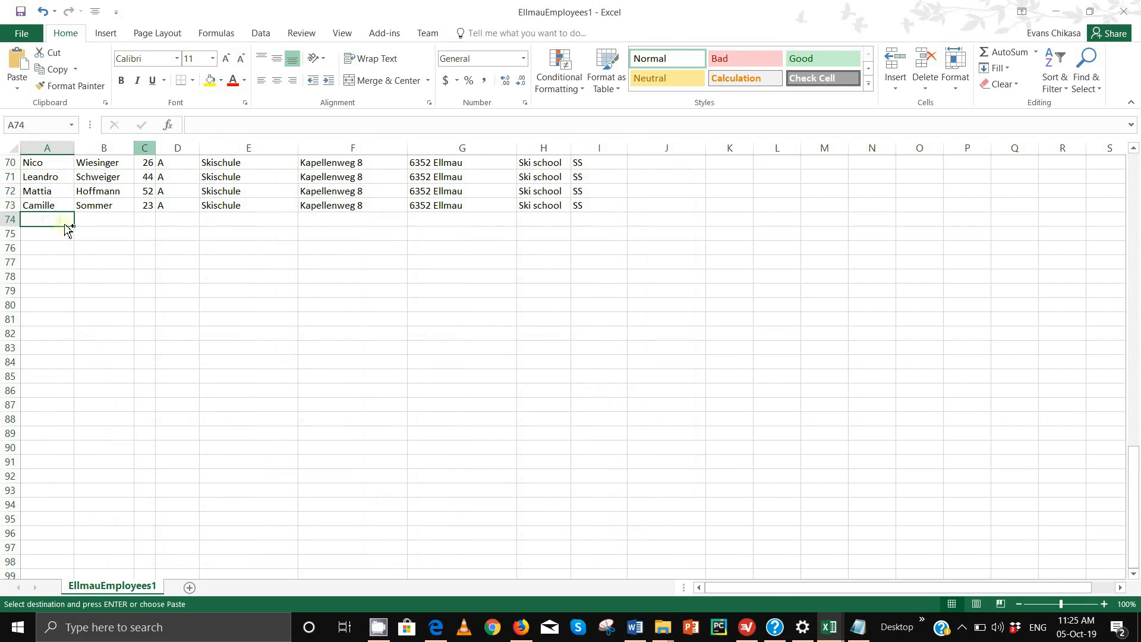
key(ctrl+v)
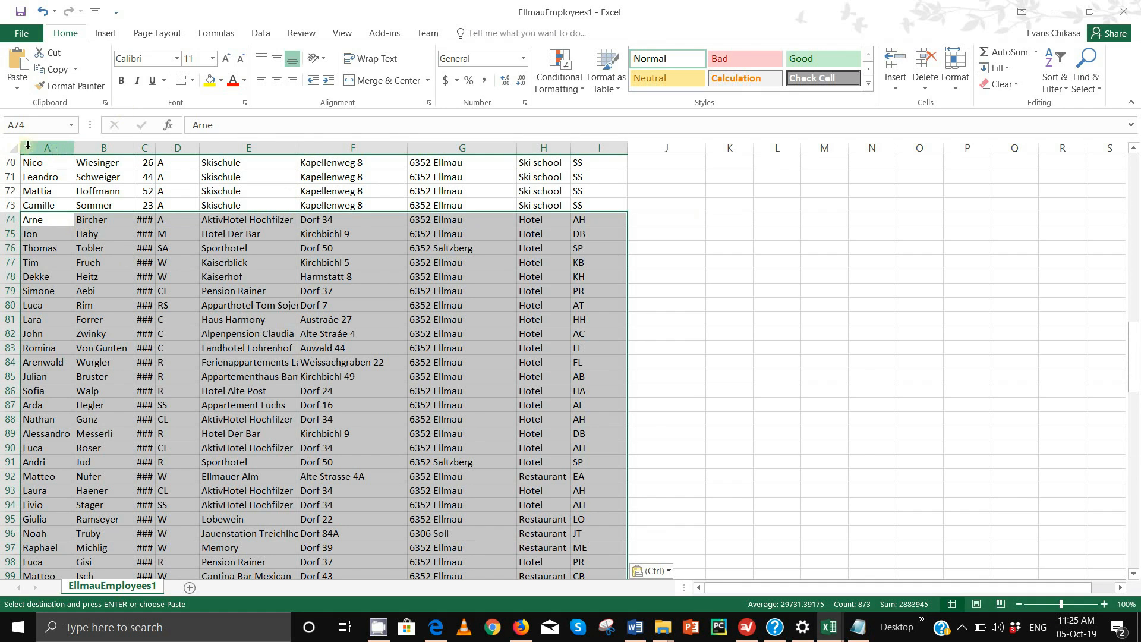
click(15, 147)
double_click(134, 148)
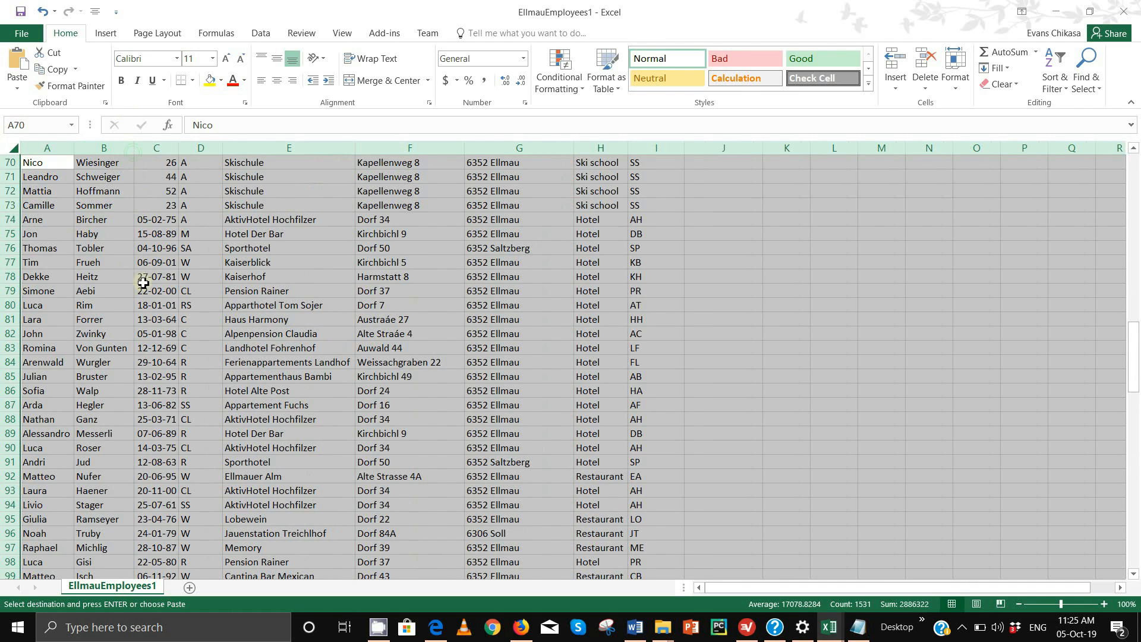
scroll(117, 274, up, 2)
scroll(117, 275, up, 3)
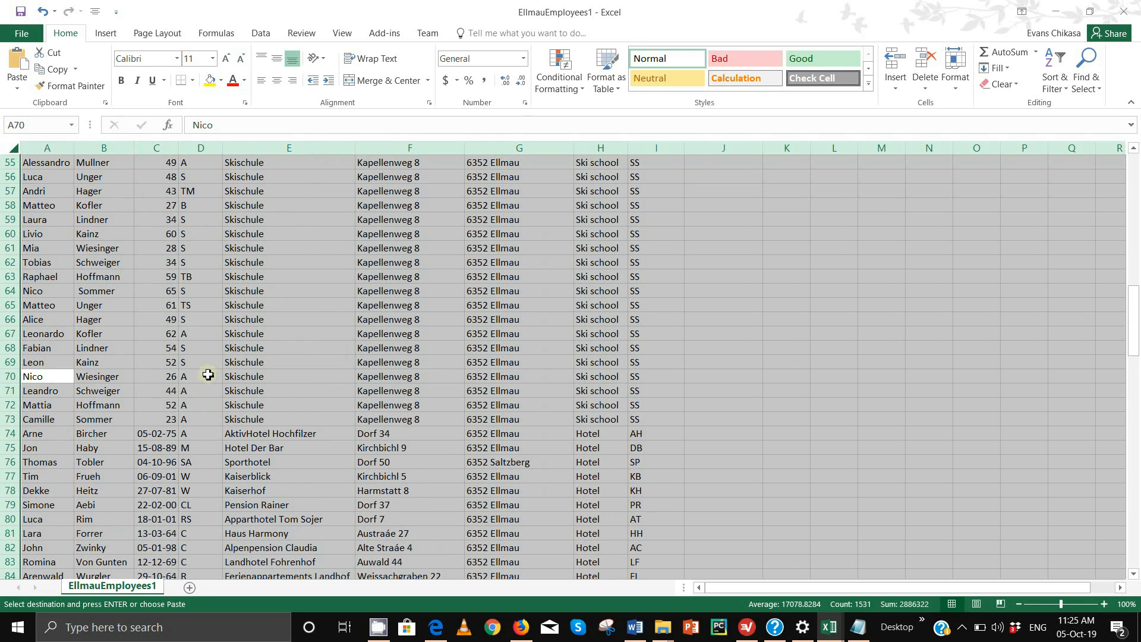
scroll(208, 375, up, 5)
click(177, 362)
scroll(167, 298, up, 13)
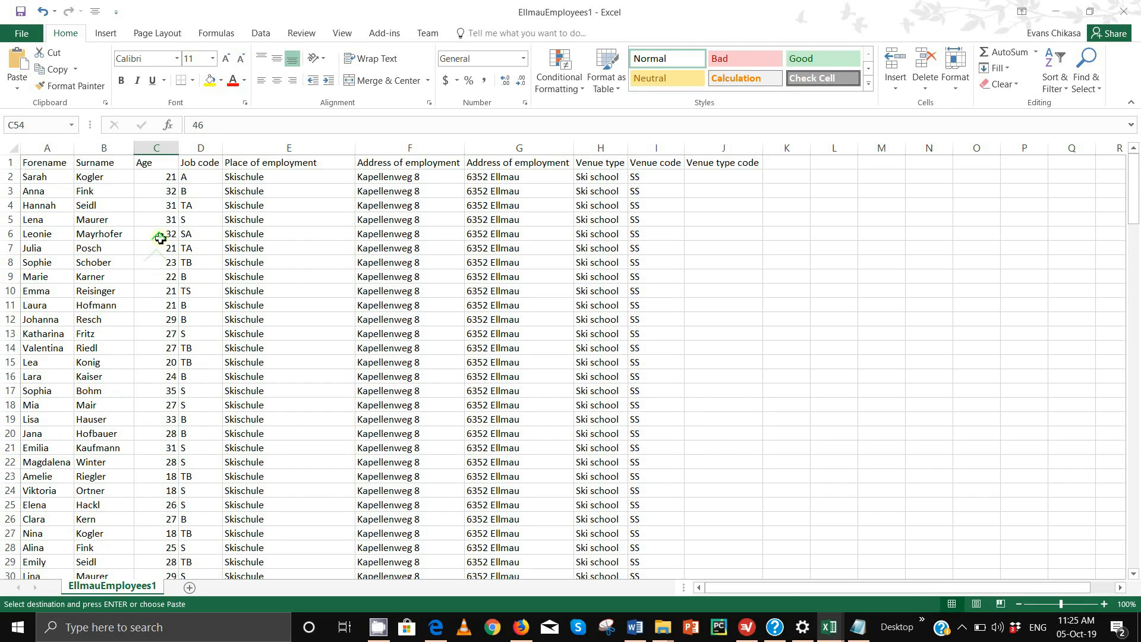
click(157, 148)
scroll(147, 295, down, 13)
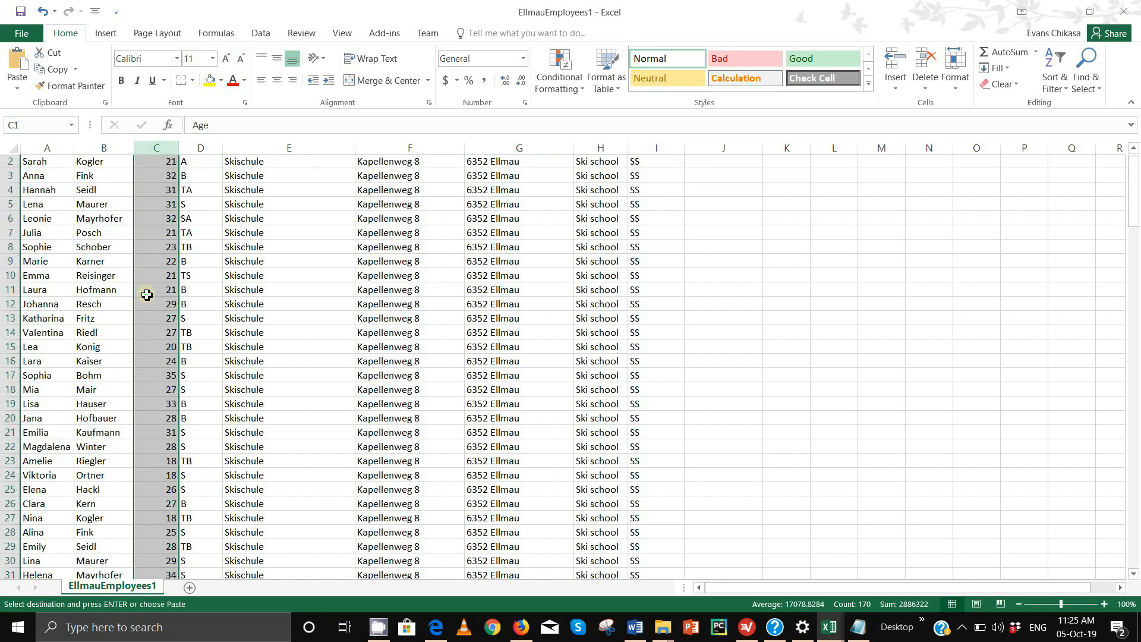
scroll(147, 295, down, 9)
scroll(164, 297, up, 1)
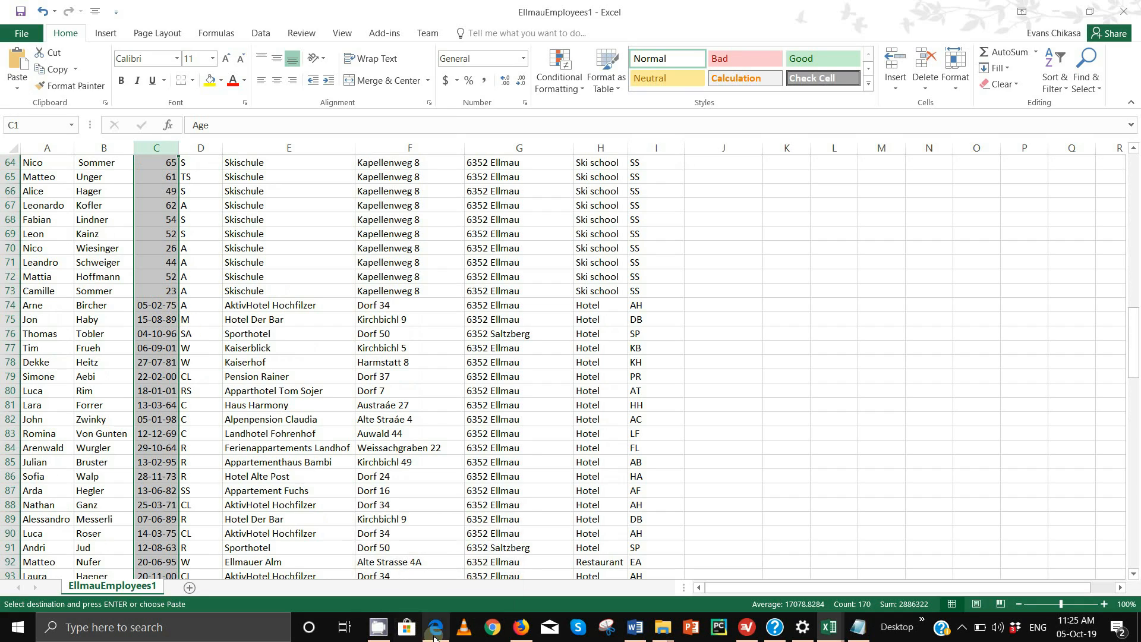
mouse_move(437, 627)
scroll(420, 372, up, 18)
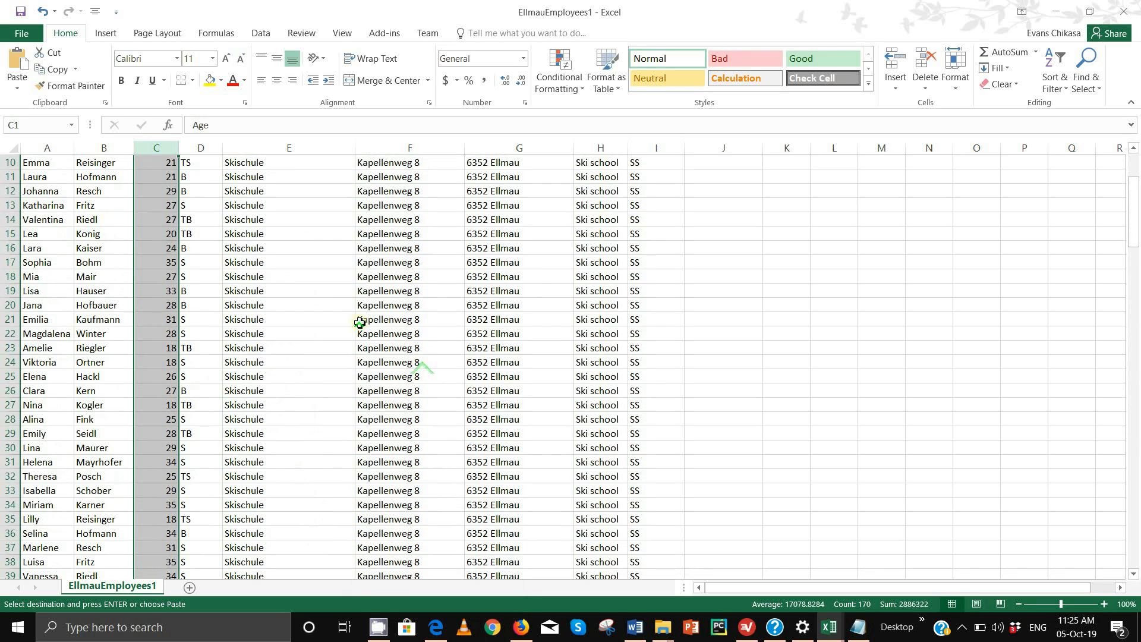
scroll(360, 323, up, 3)
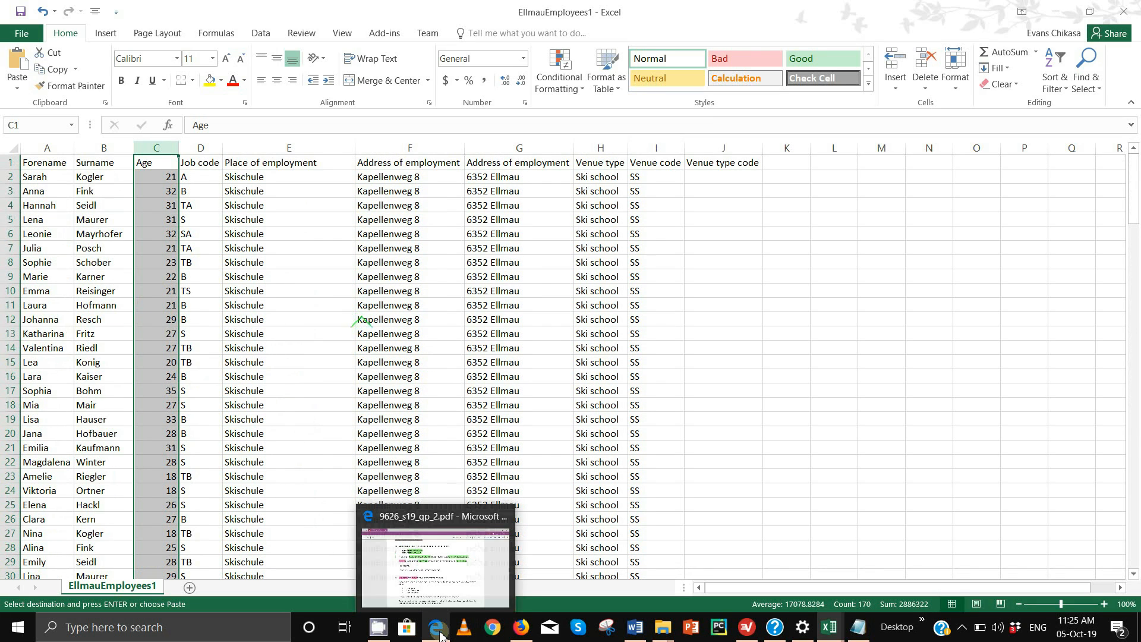
Highlight task 16's age-and-date-of-birth exclusion sentence pink in the PDF, then return to EllmauEmployees1
click(428, 591)
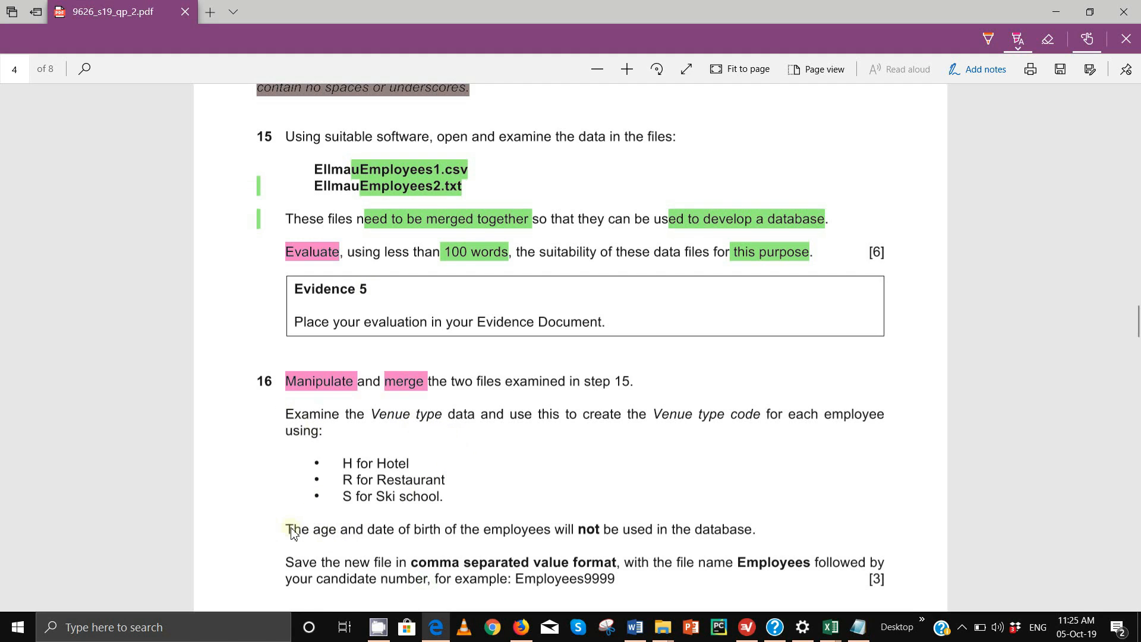
drag(293, 534, 757, 526)
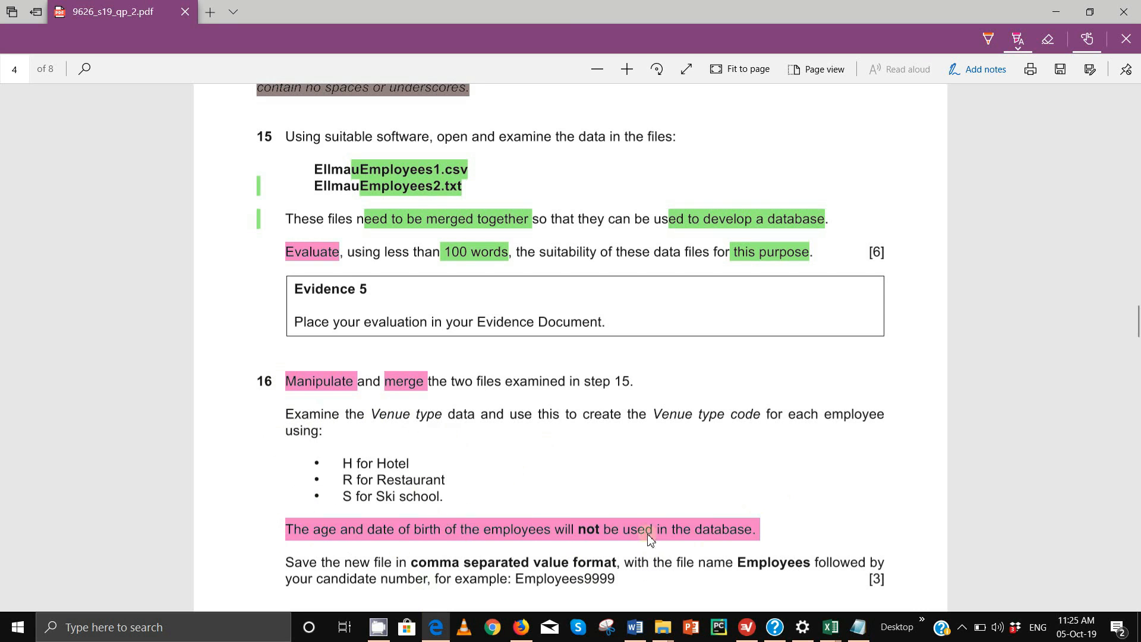
mouse_move(845, 631)
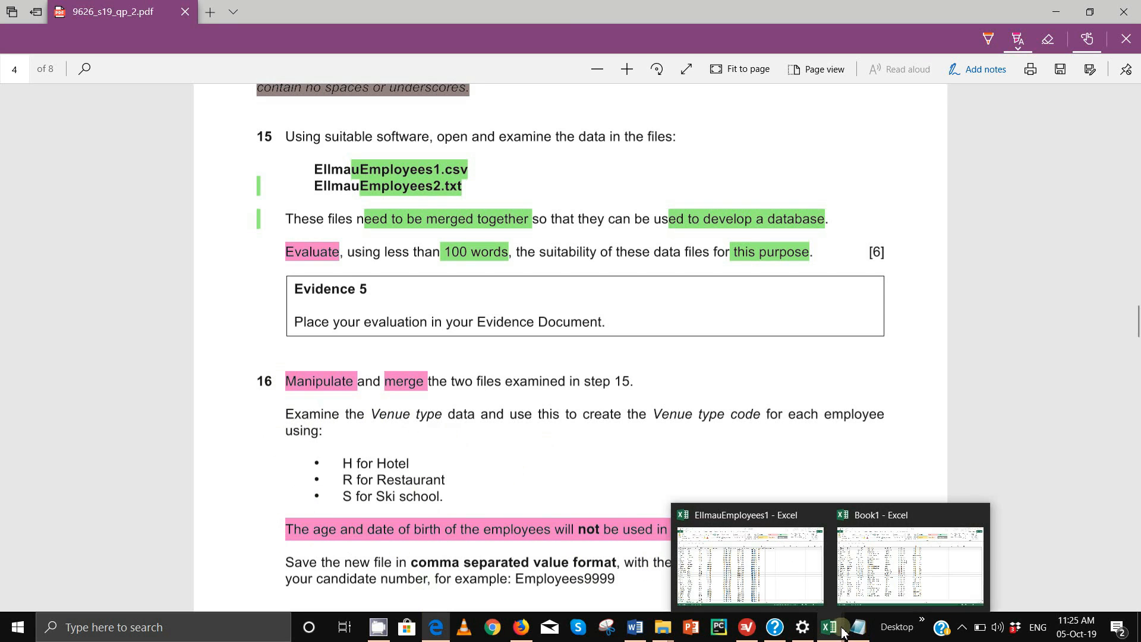
click(782, 584)
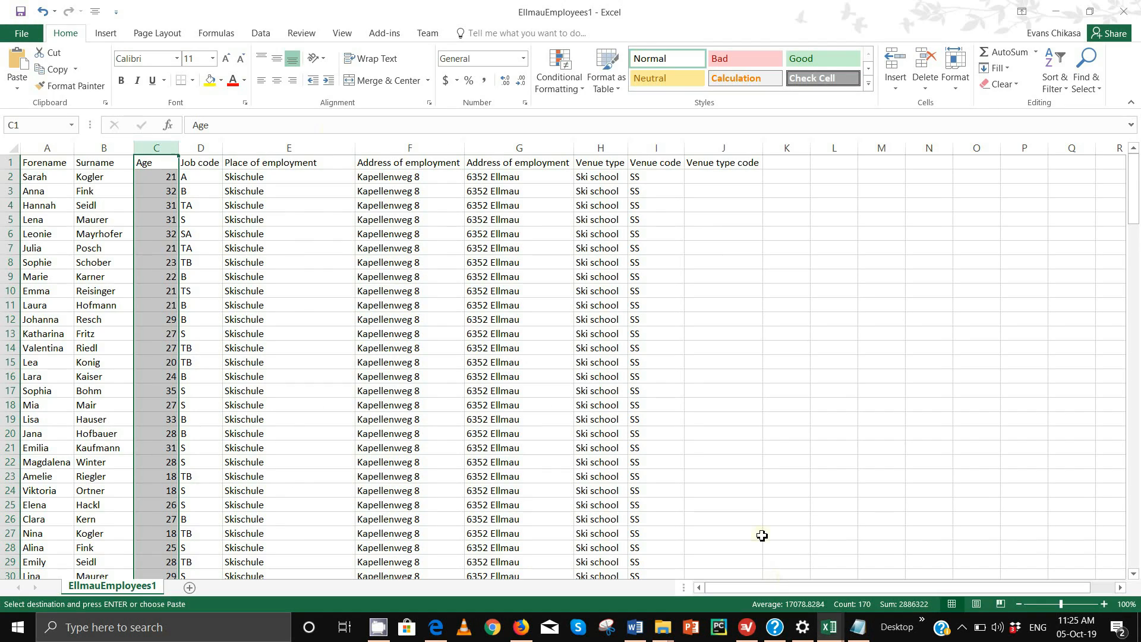
Delete the Age column from EllmauEmployees1, then look back at the exam PDF
right_click(155, 146)
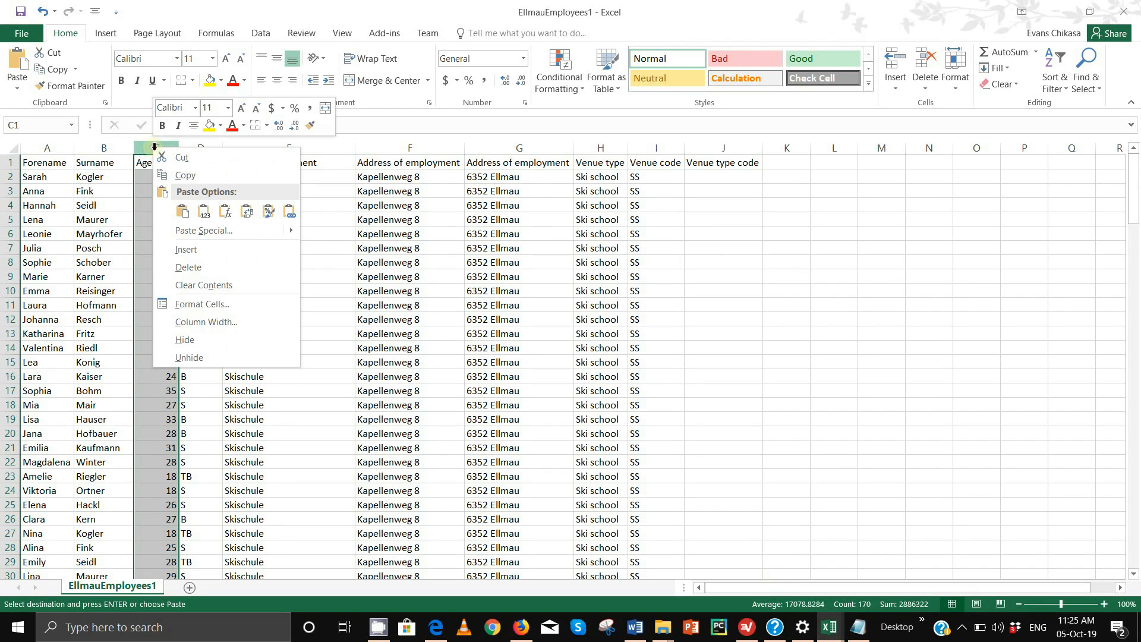
click(208, 273)
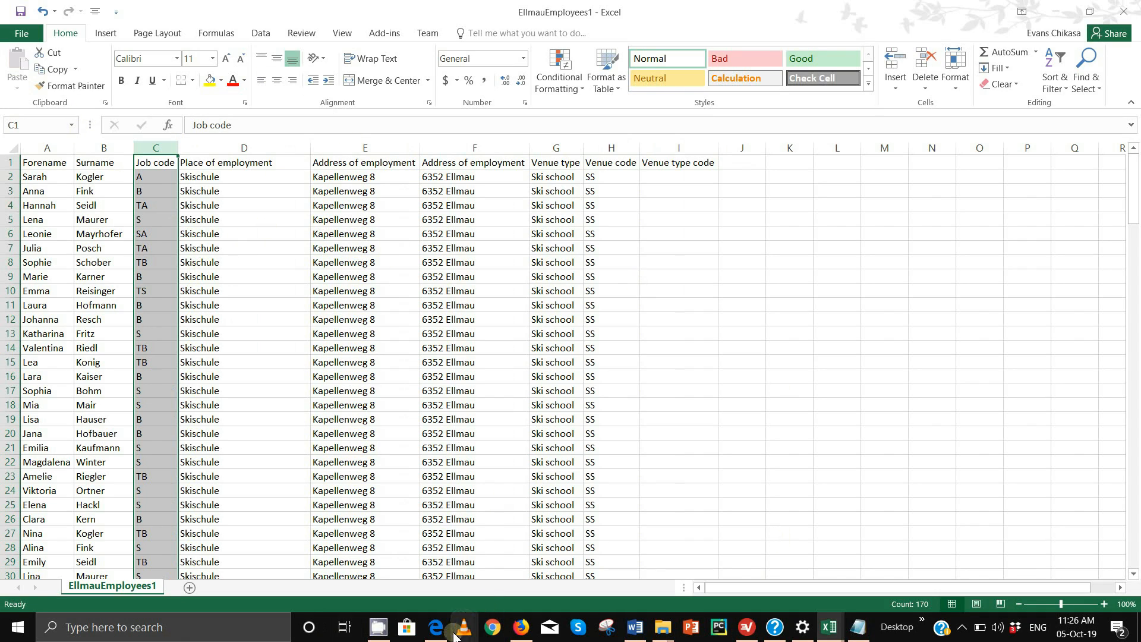
mouse_move(438, 635)
click(438, 565)
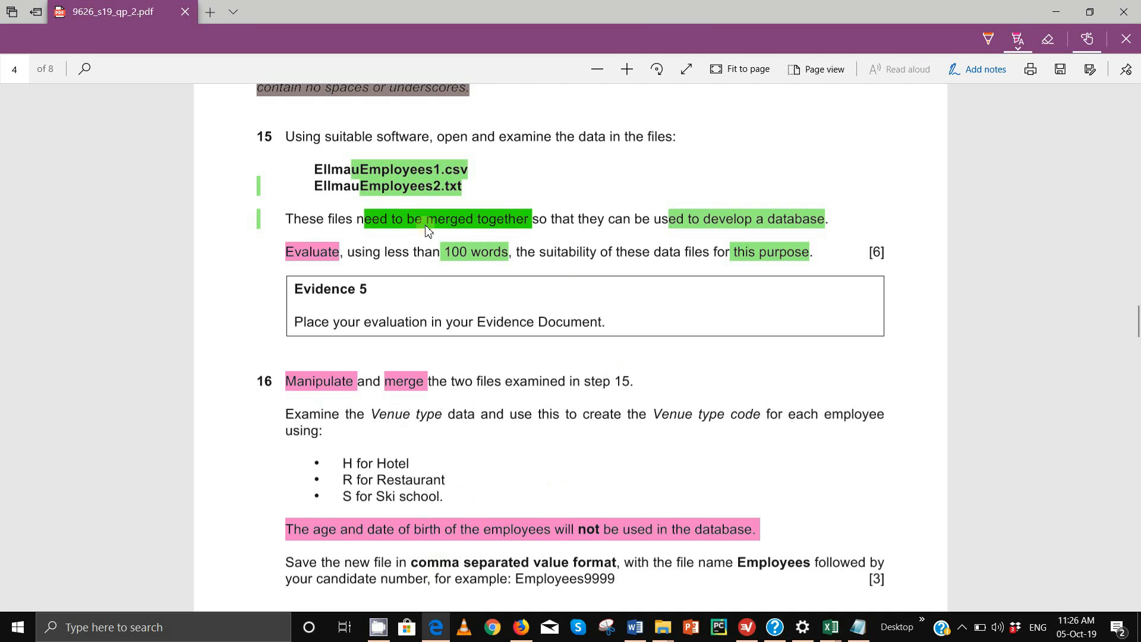
scroll(493, 294, up, 4)
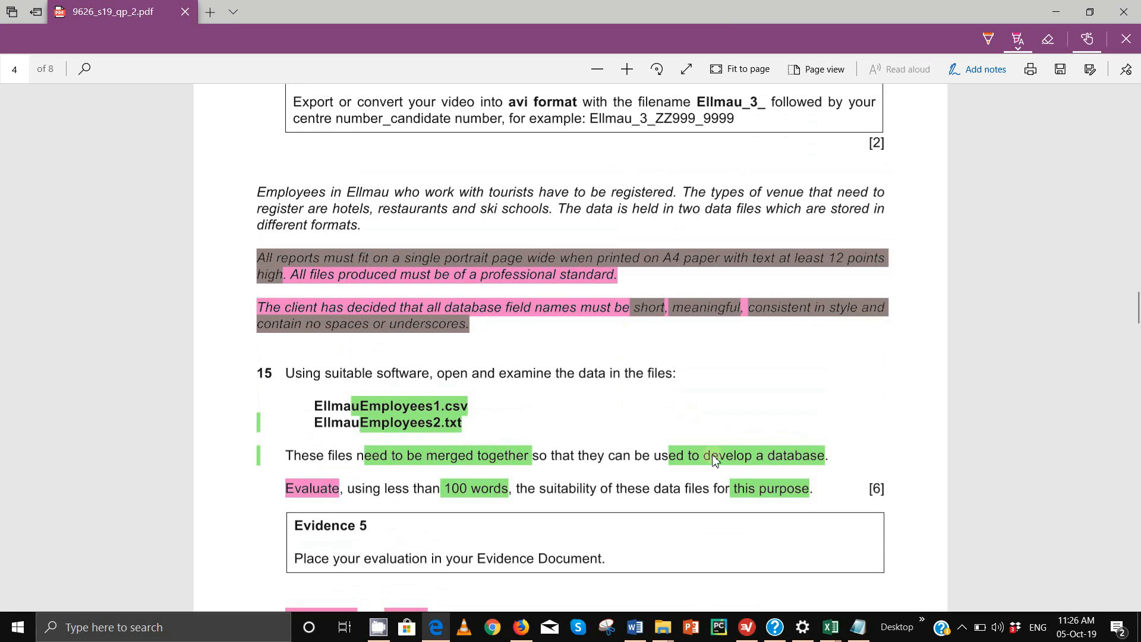
Rename the C1 header from Job code to JobCode
mouse_move(830, 627)
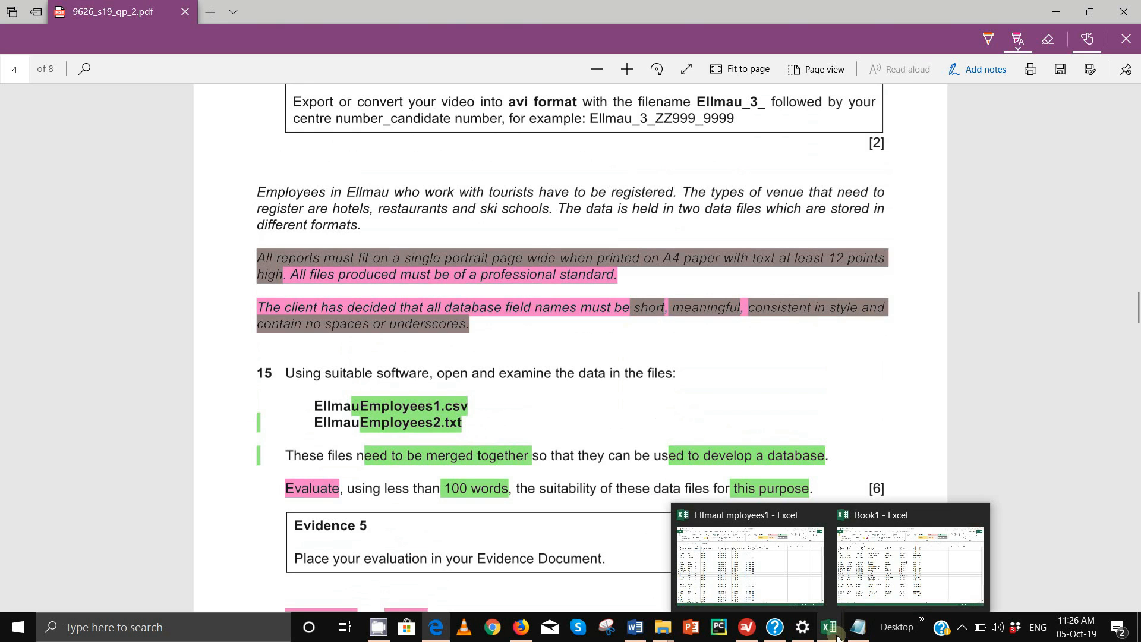
click(750, 564)
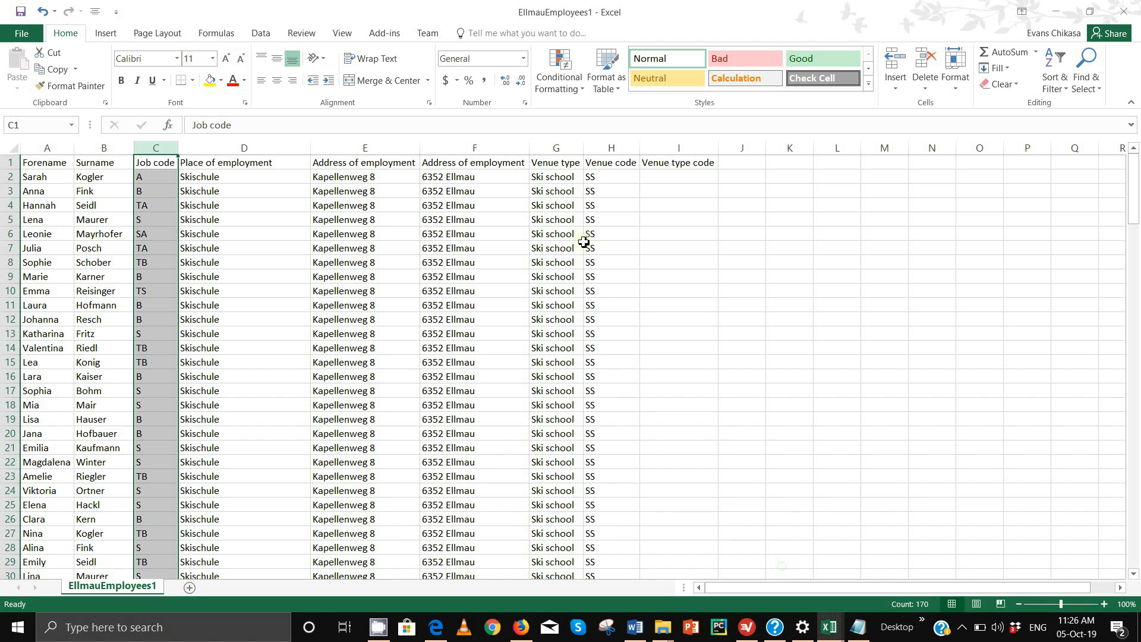
click(47, 158)
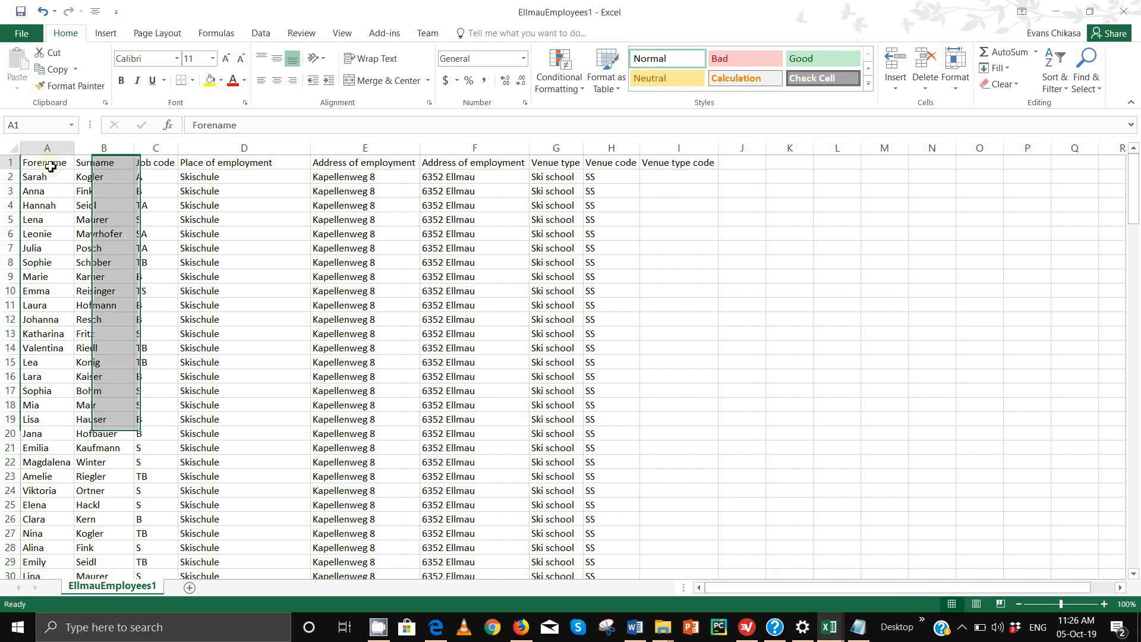
click(116, 162)
click(157, 166)
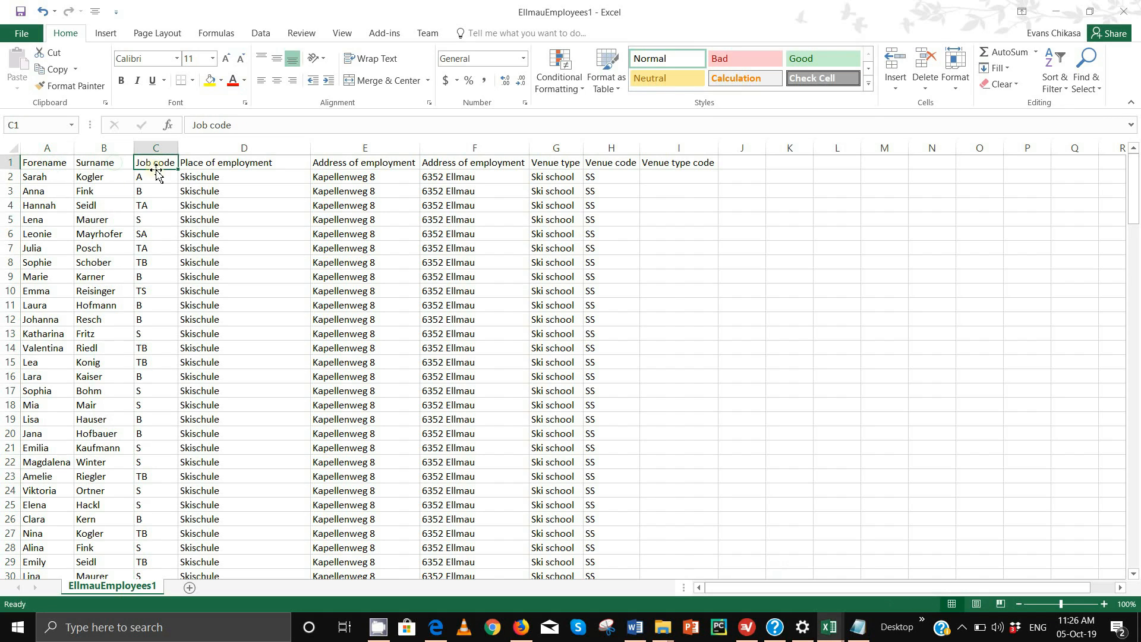
click(220, 125)
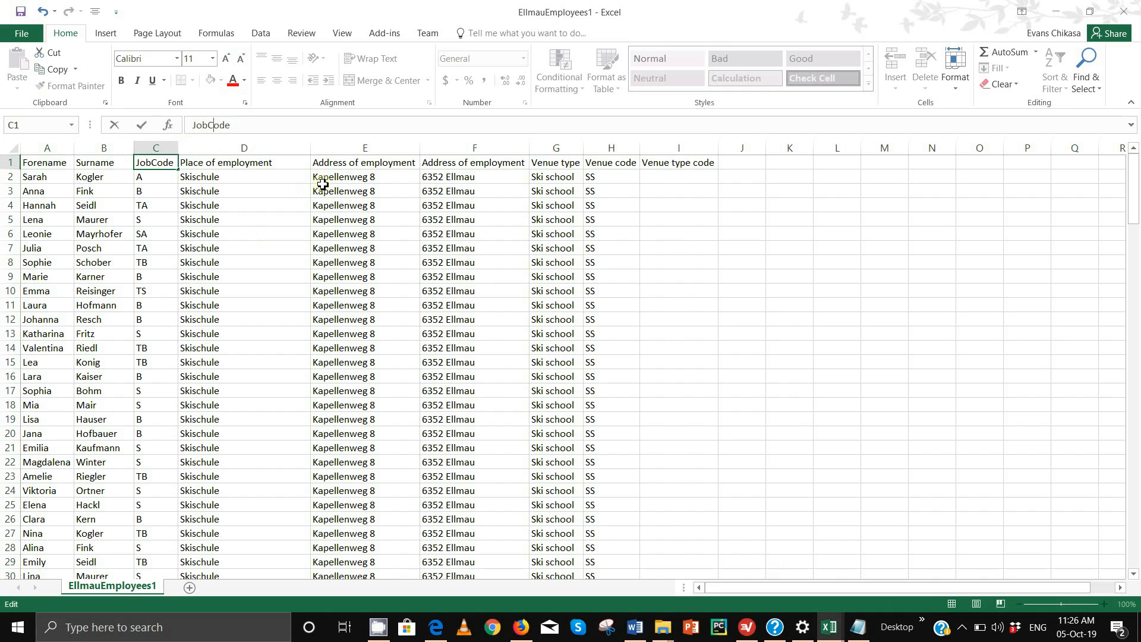
click(209, 165)
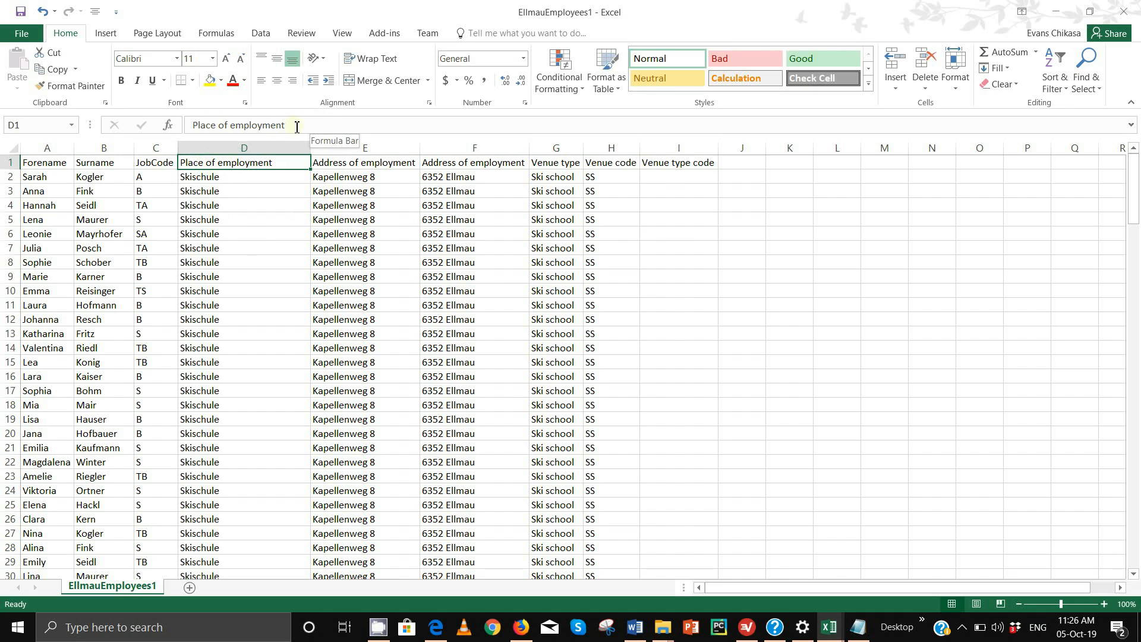
Shorten D1 to Place and strip 'of employment' from the E1 address header
drag(299, 125, 217, 125)
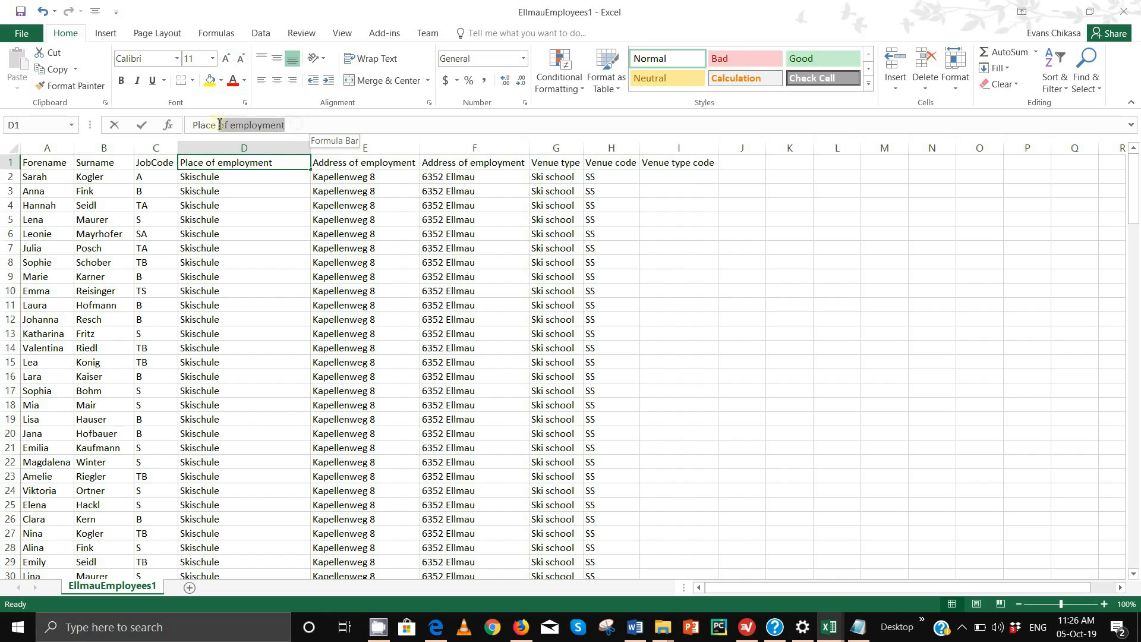
key(BackSpace)
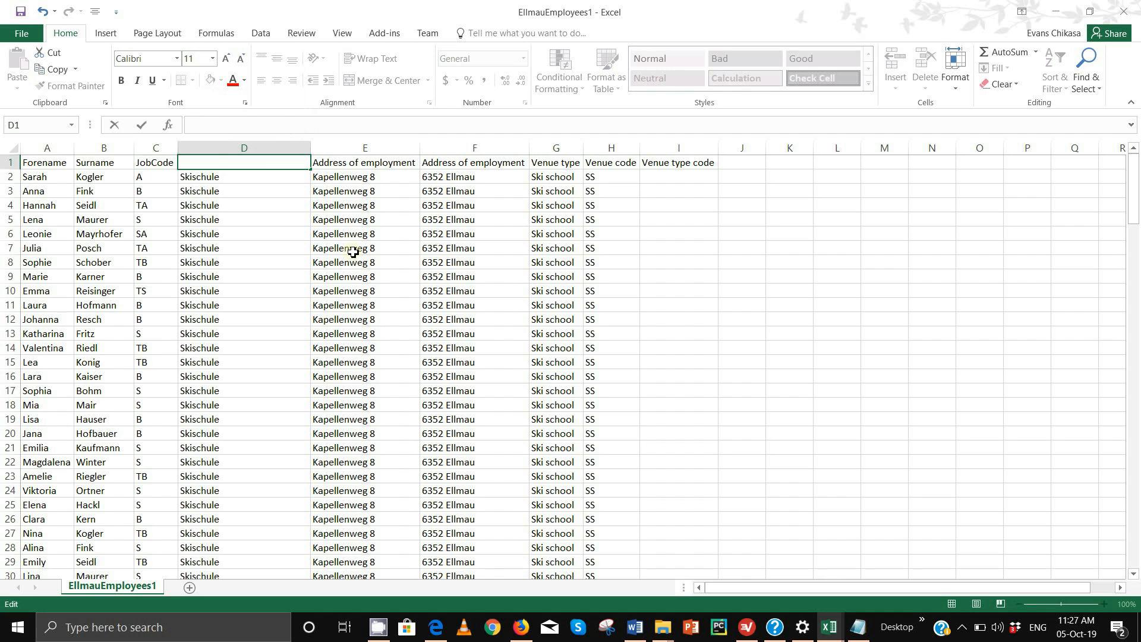
text(Place)
click(321, 162)
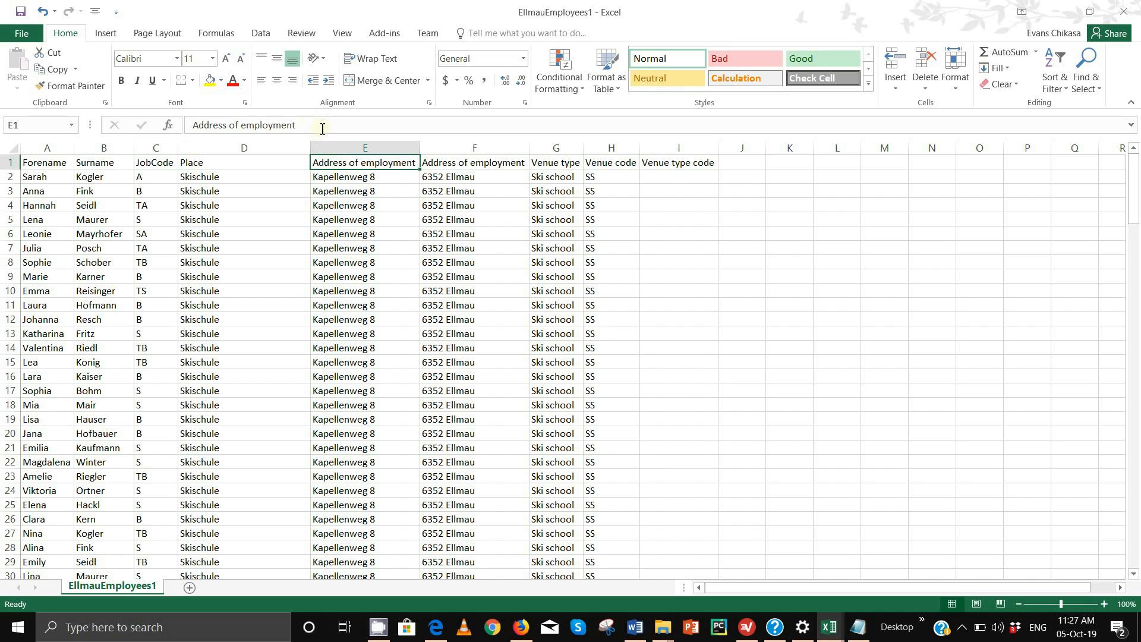
click(468, 162)
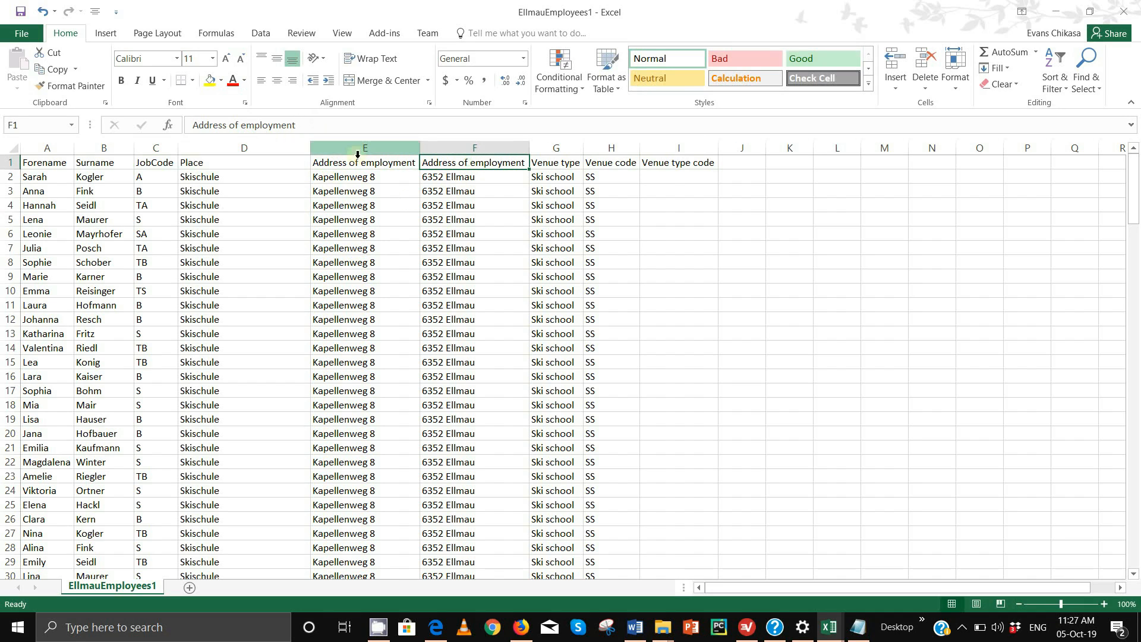
click(348, 162)
drag(310, 123, 236, 130)
key(BackSpace)
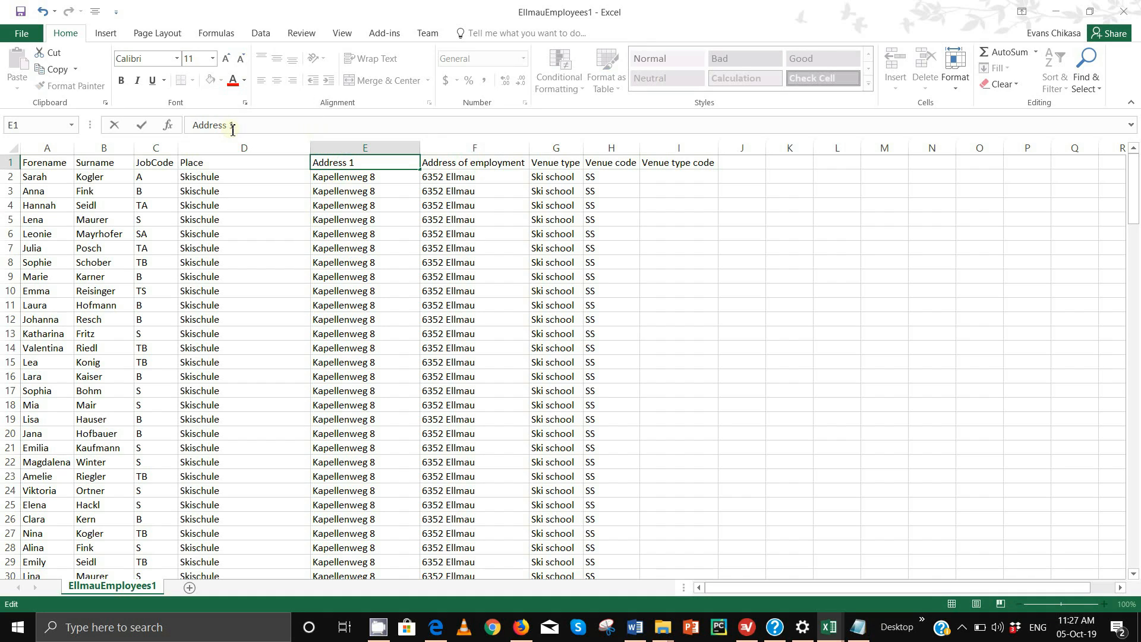
Confirm Address1, then rename F1 to Address2 and G1 to VenueType
click(443, 166)
drag(303, 125, 237, 130)
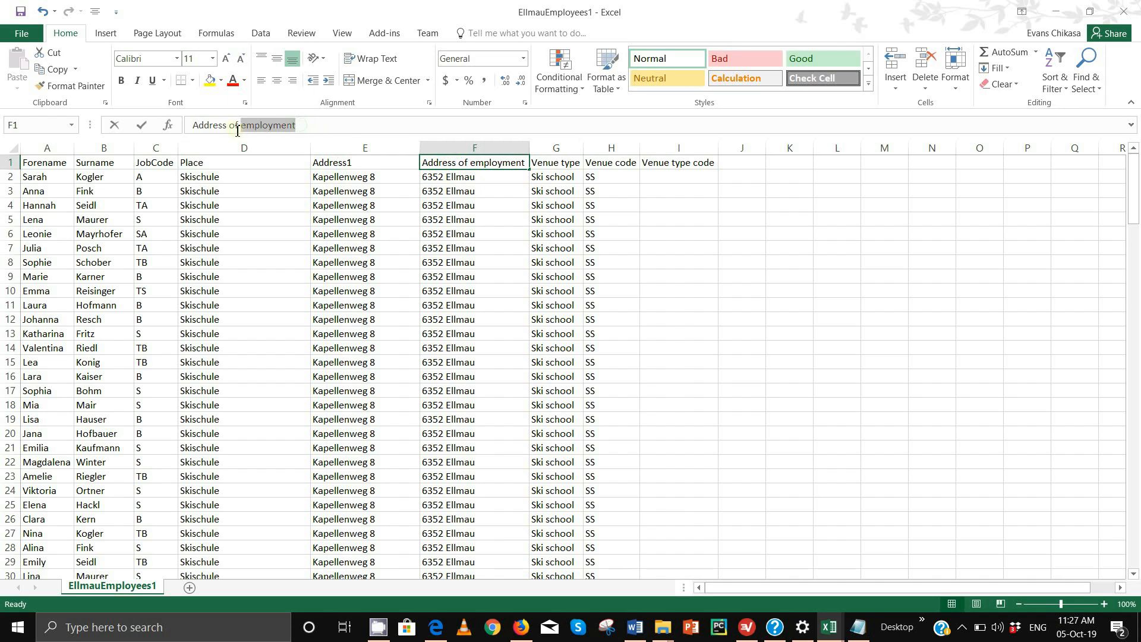
text(2)
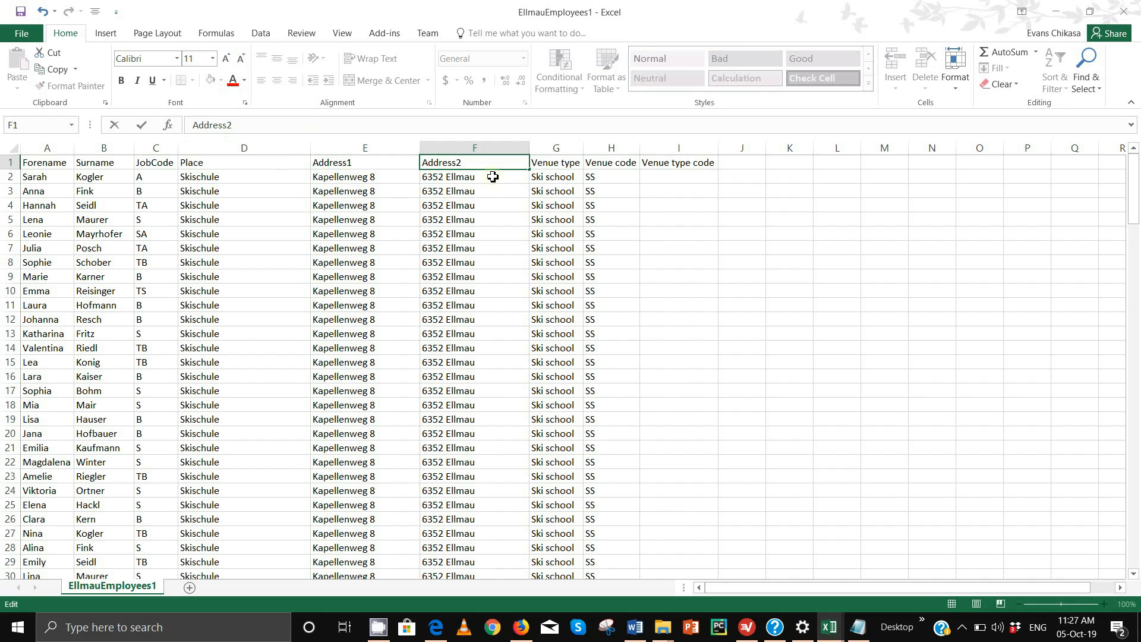
click(545, 164)
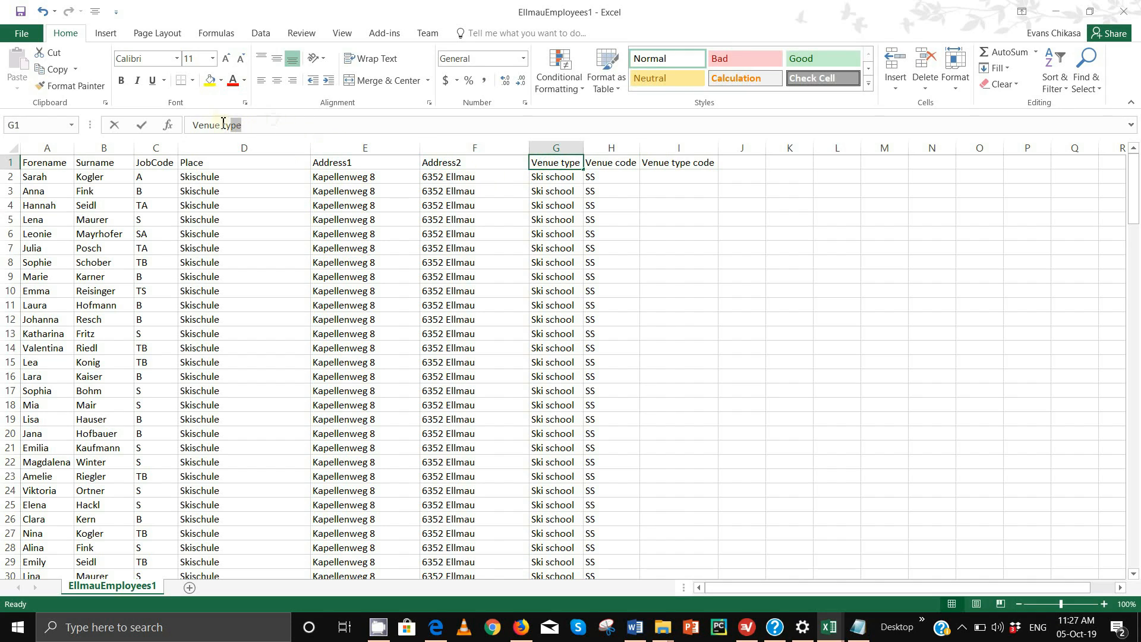
key(BackSpace)
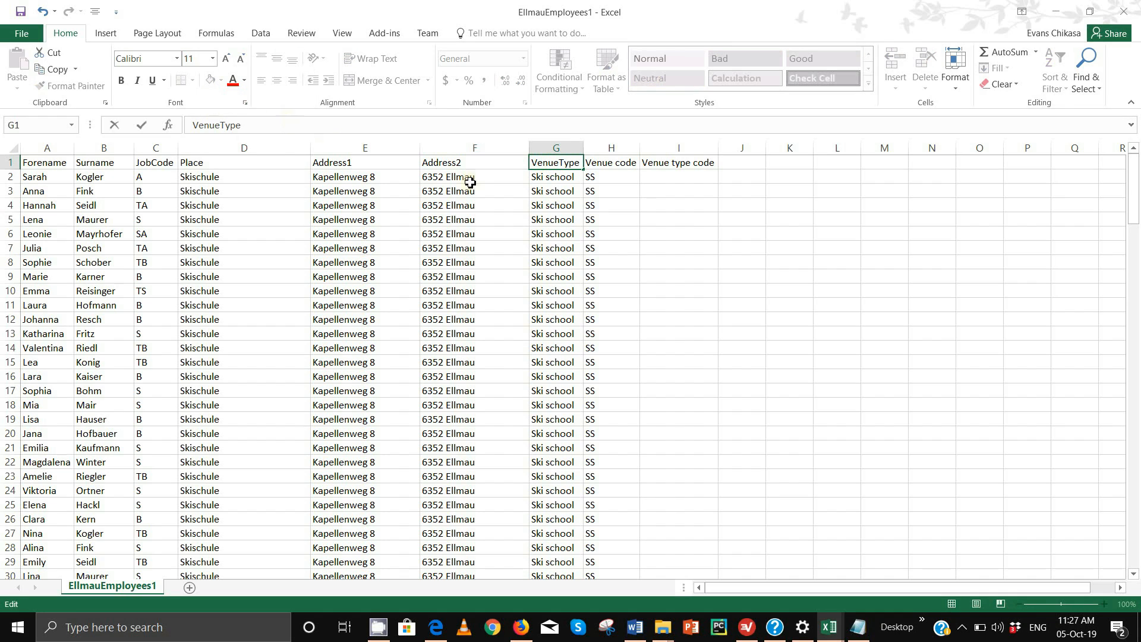
click(628, 162)
Rename H1 to VenueCode and I1 to TypeCode
drag(244, 125, 218, 125)
text(Code)
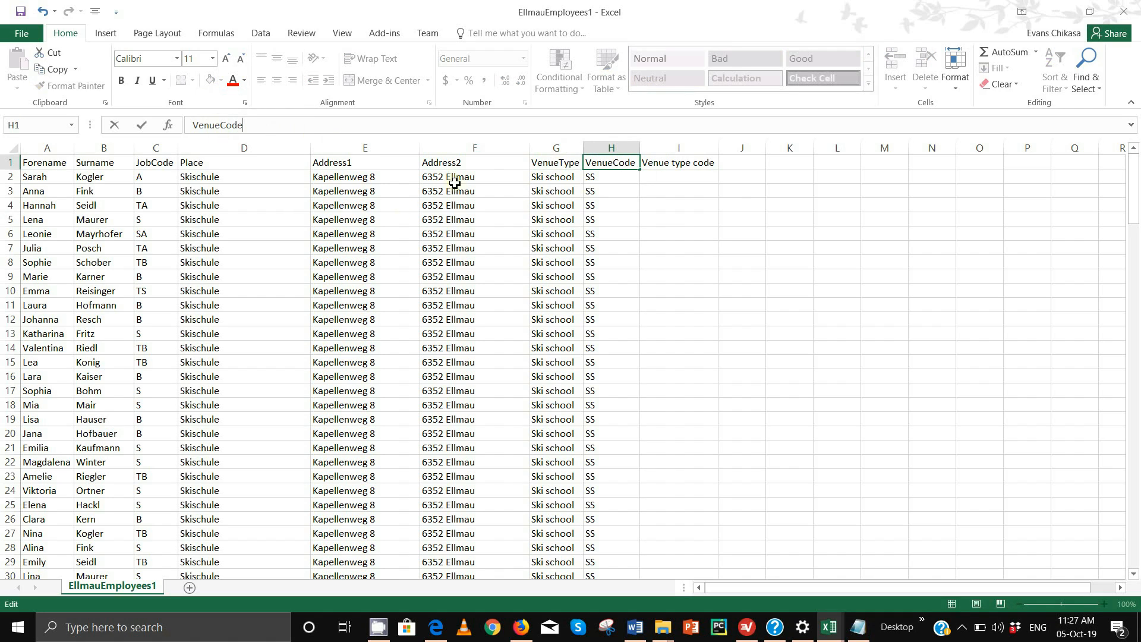
click(685, 163)
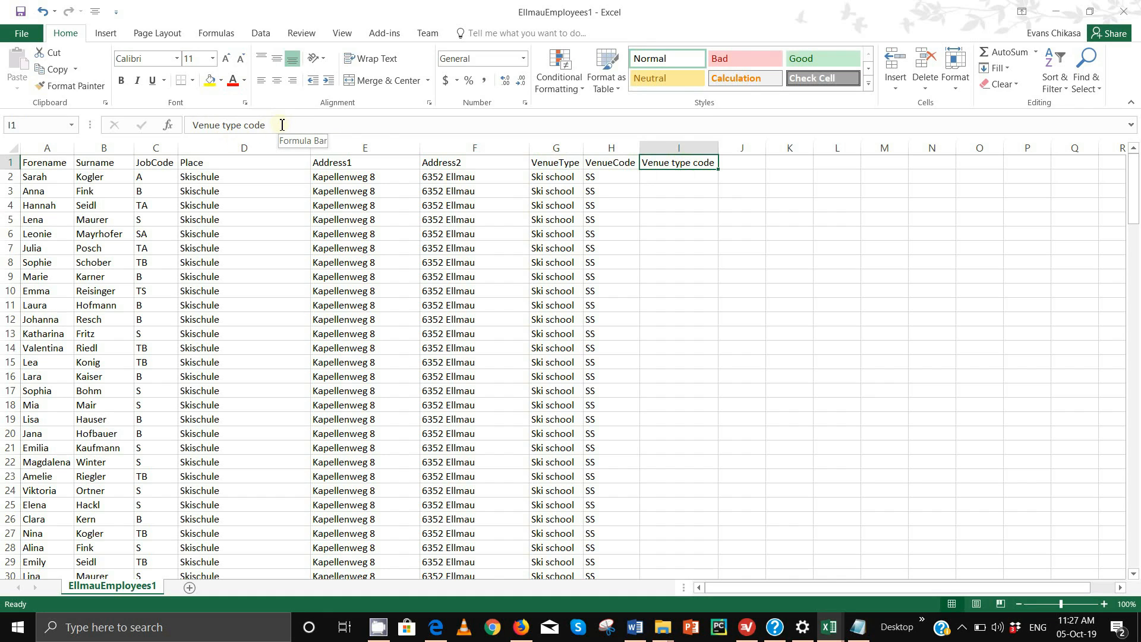
drag(280, 125, 189, 126)
text(TypeCode)
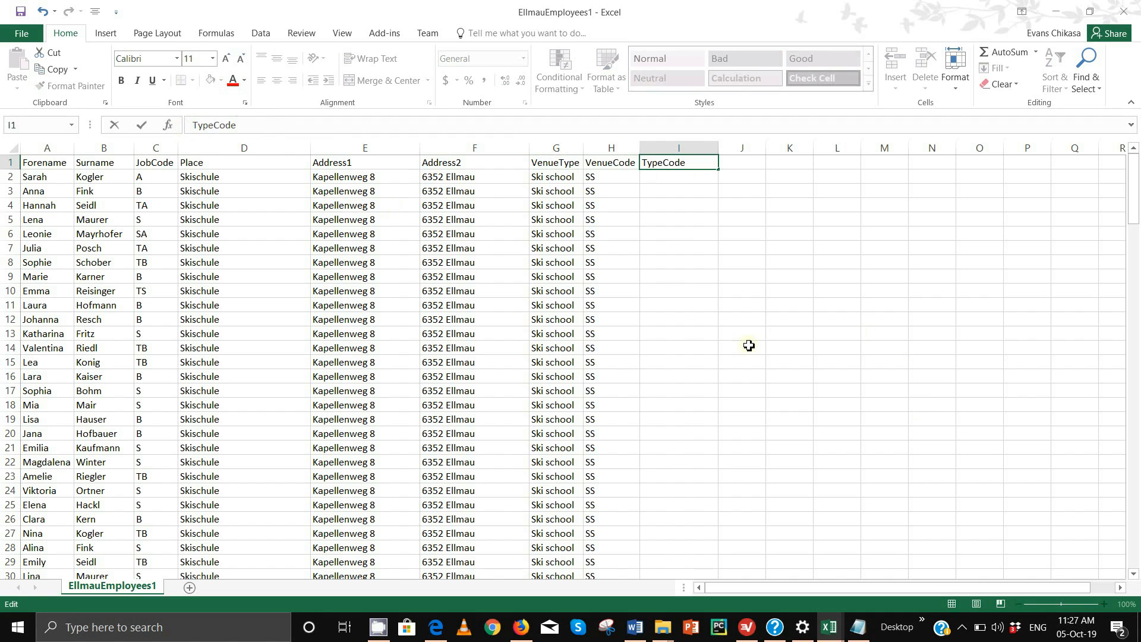
key(Return)
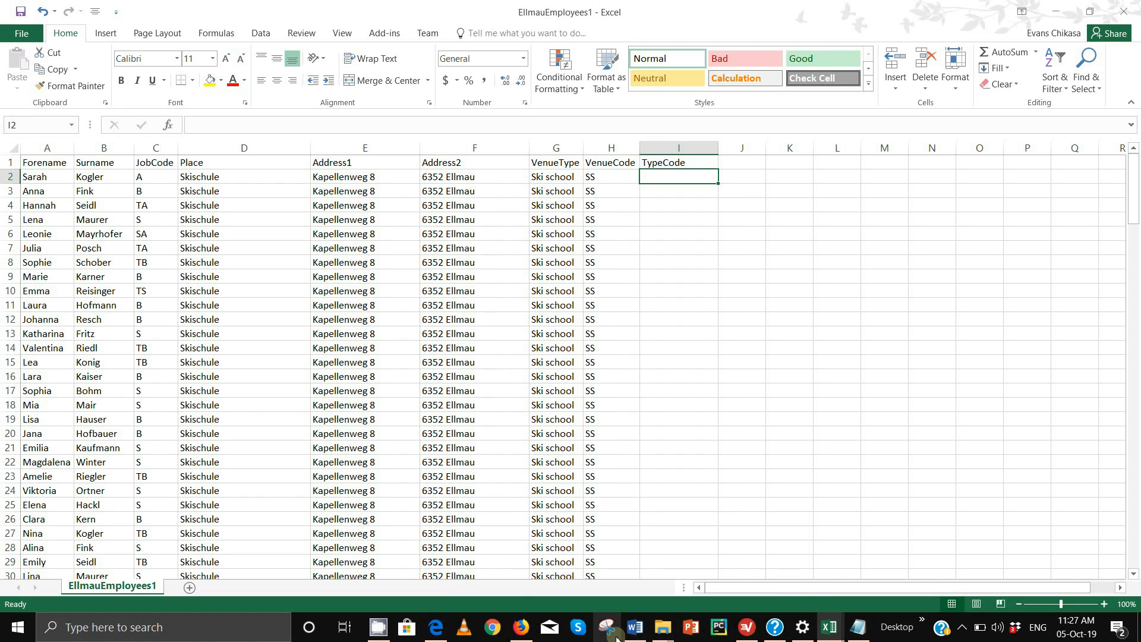
Highlight 'Venue type data', 'Venue type code' and the H, R and S code bullets pink in the PDF
click(435, 627)
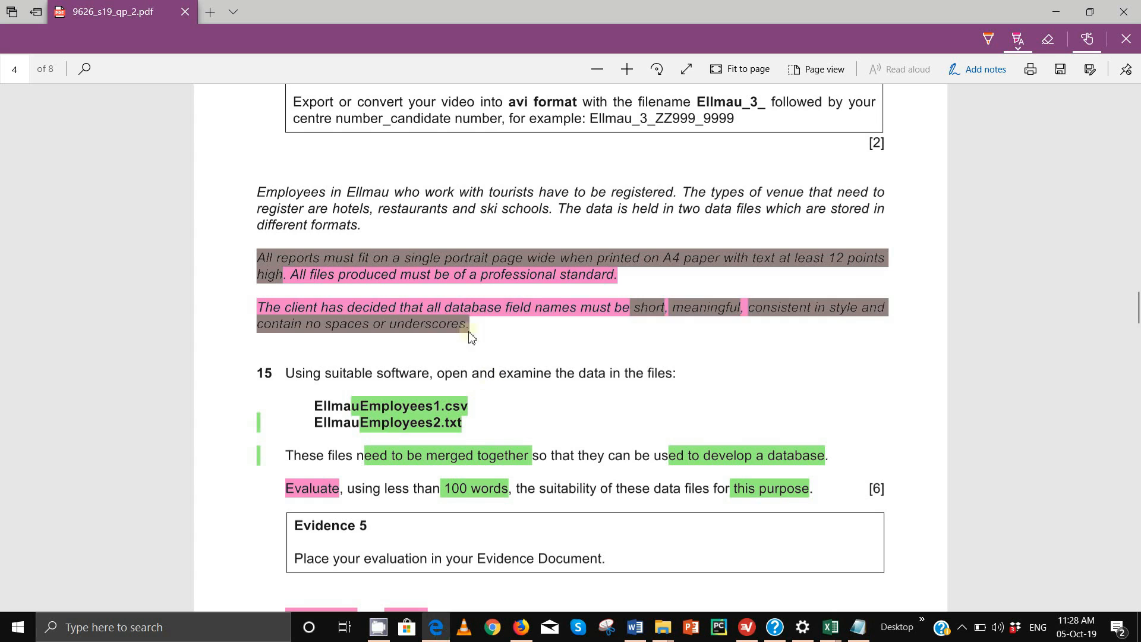
scroll(475, 468, down, 4)
right_click(474, 466)
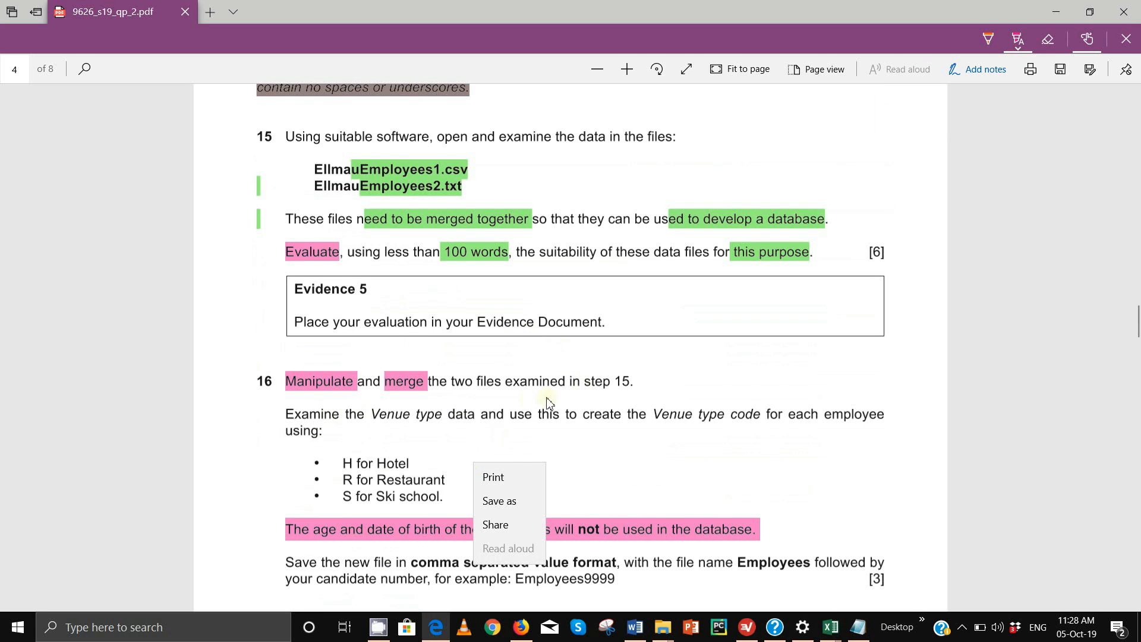
click(616, 423)
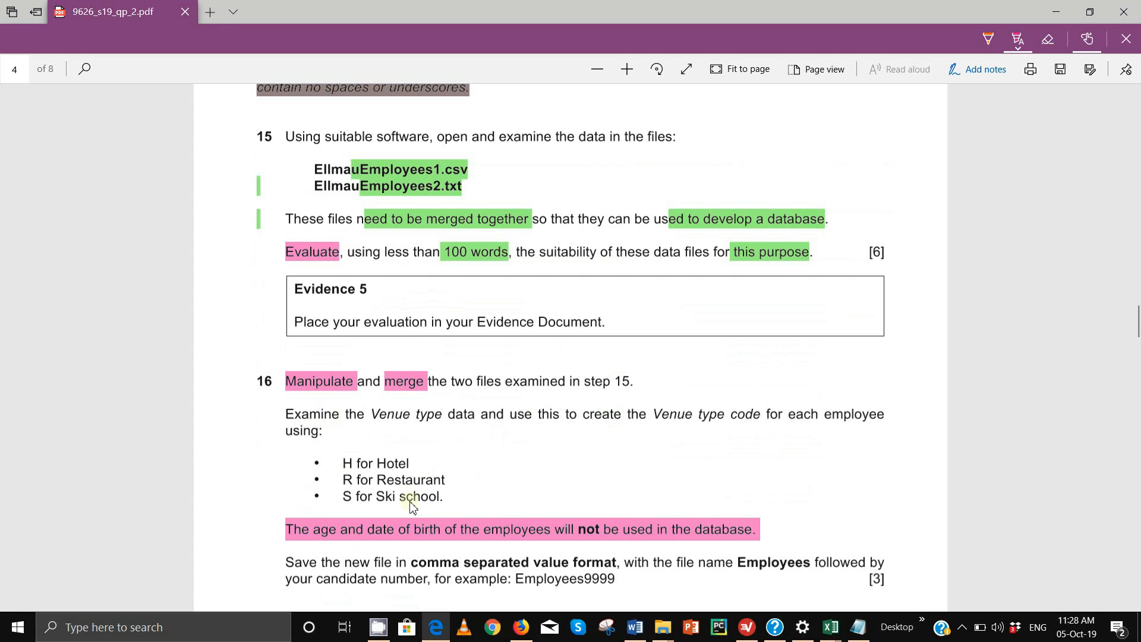
scroll(380, 500, down, 1)
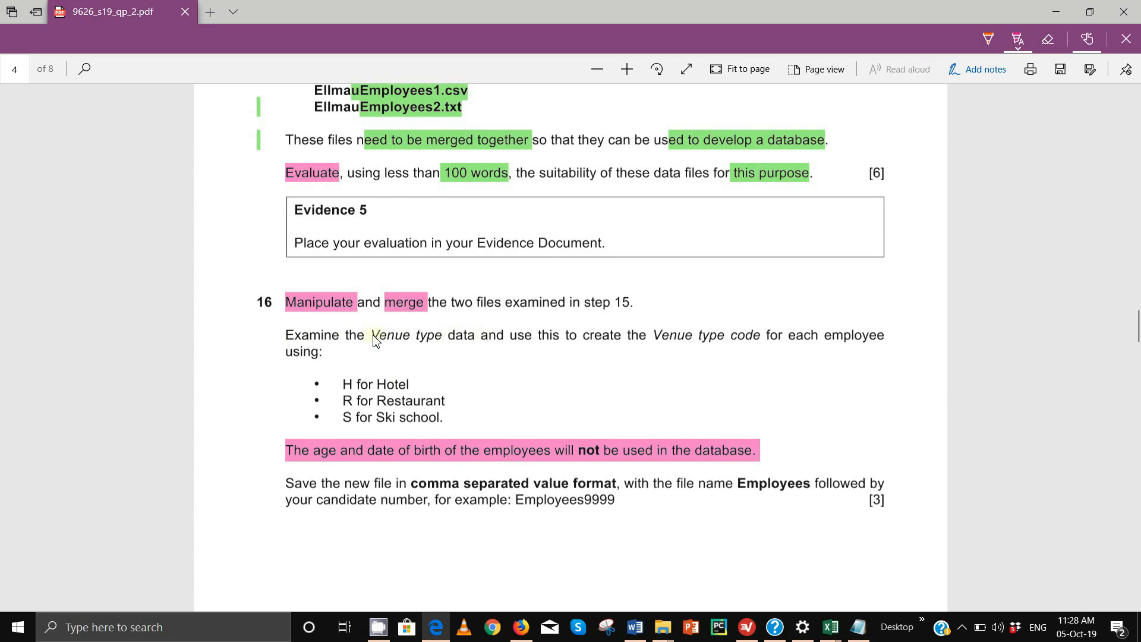
drag(372, 340, 478, 345)
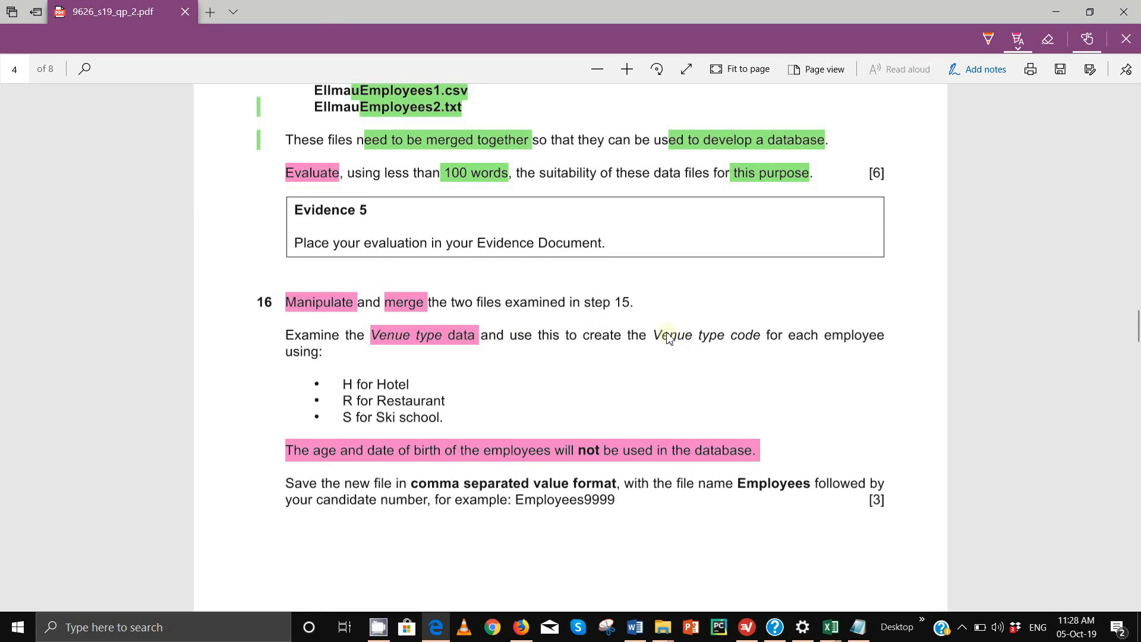
drag(655, 339, 763, 339)
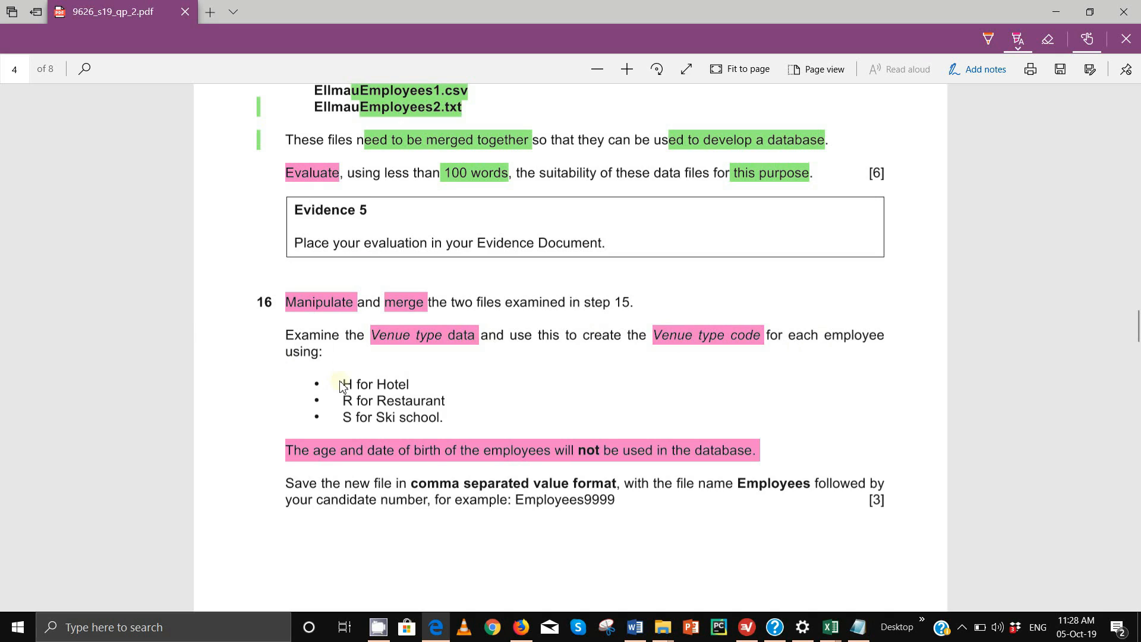
drag(345, 386, 415, 387)
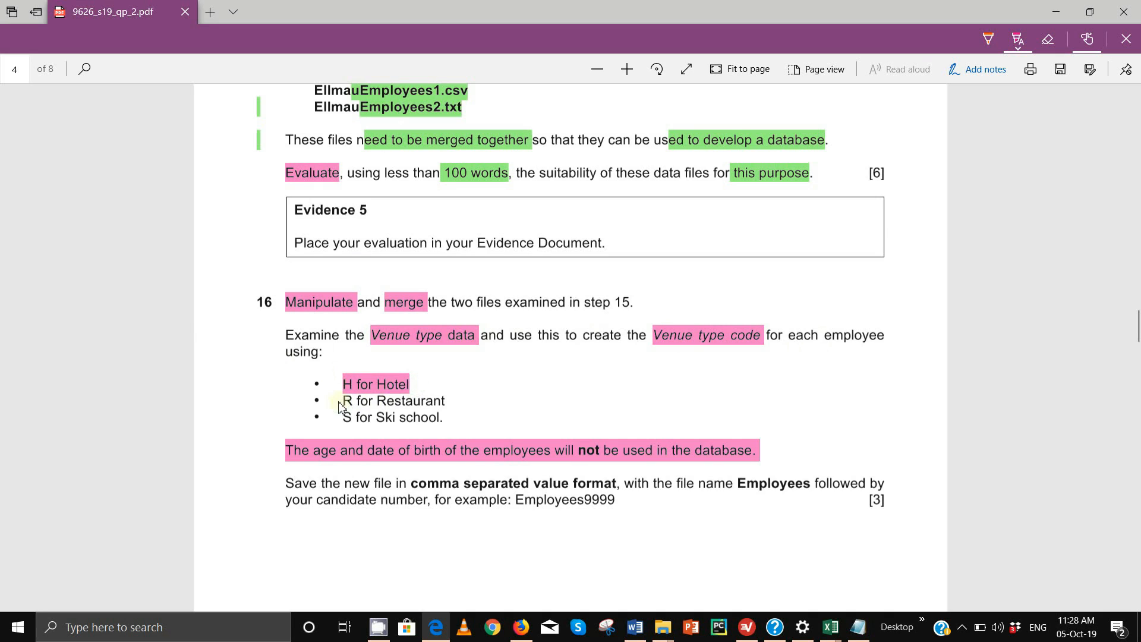
drag(341, 400, 425, 407)
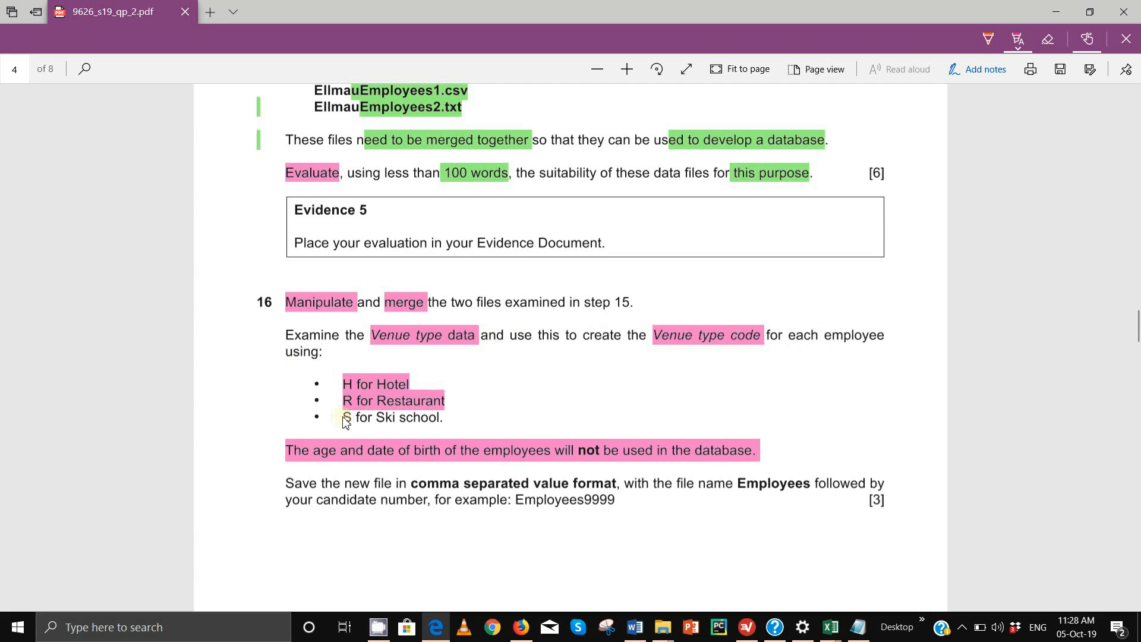
drag(345, 419, 447, 418)
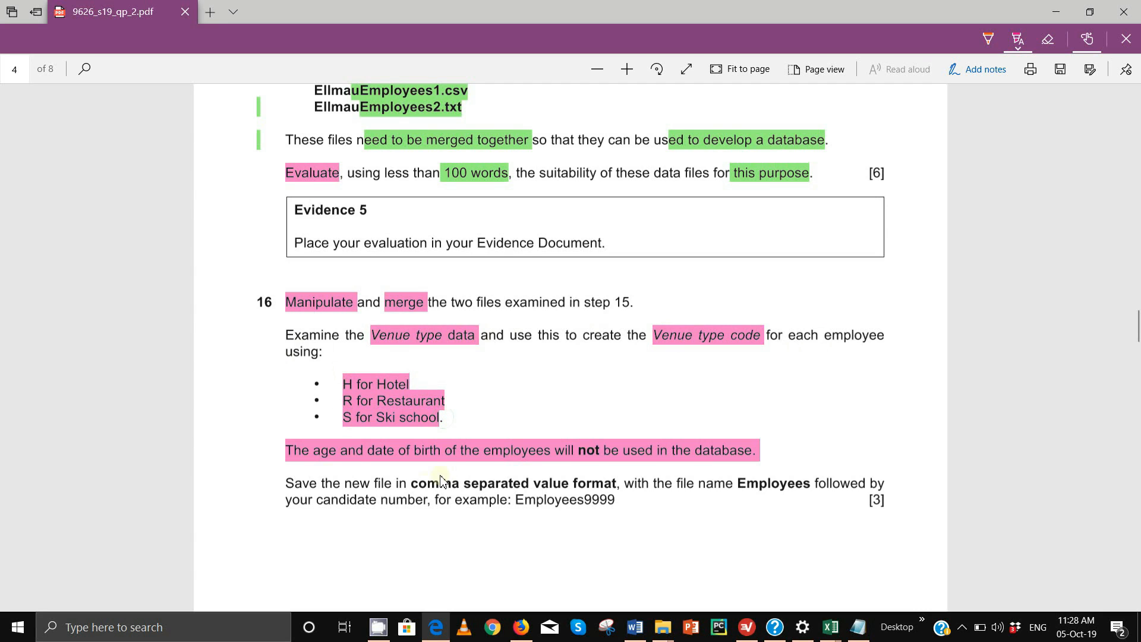
mouse_move(658, 635)
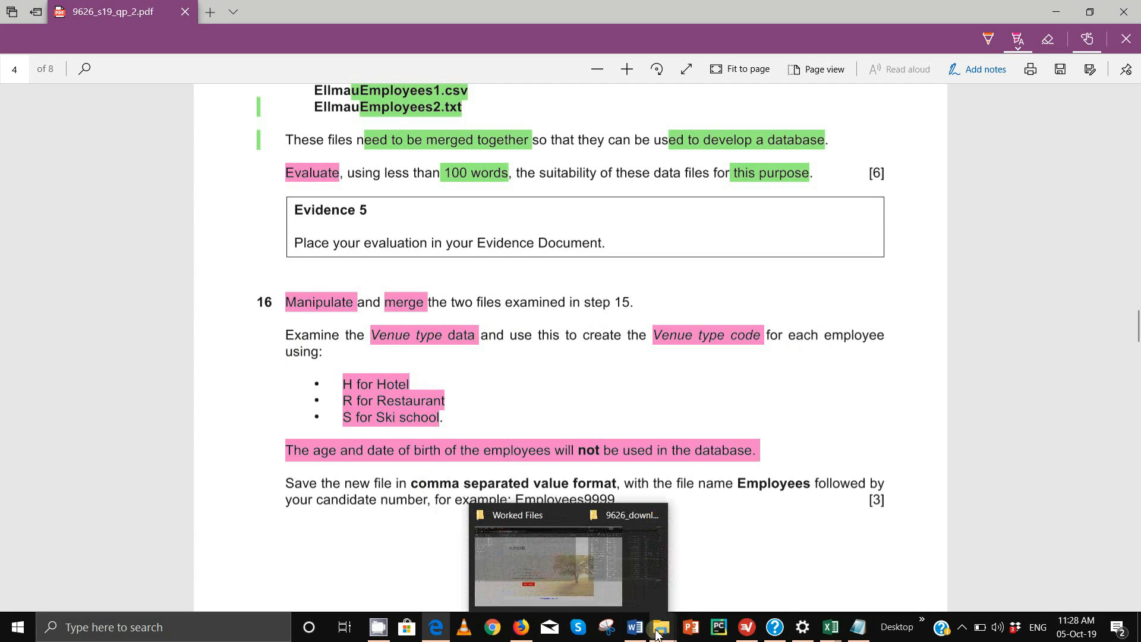
mouse_move(527, 631)
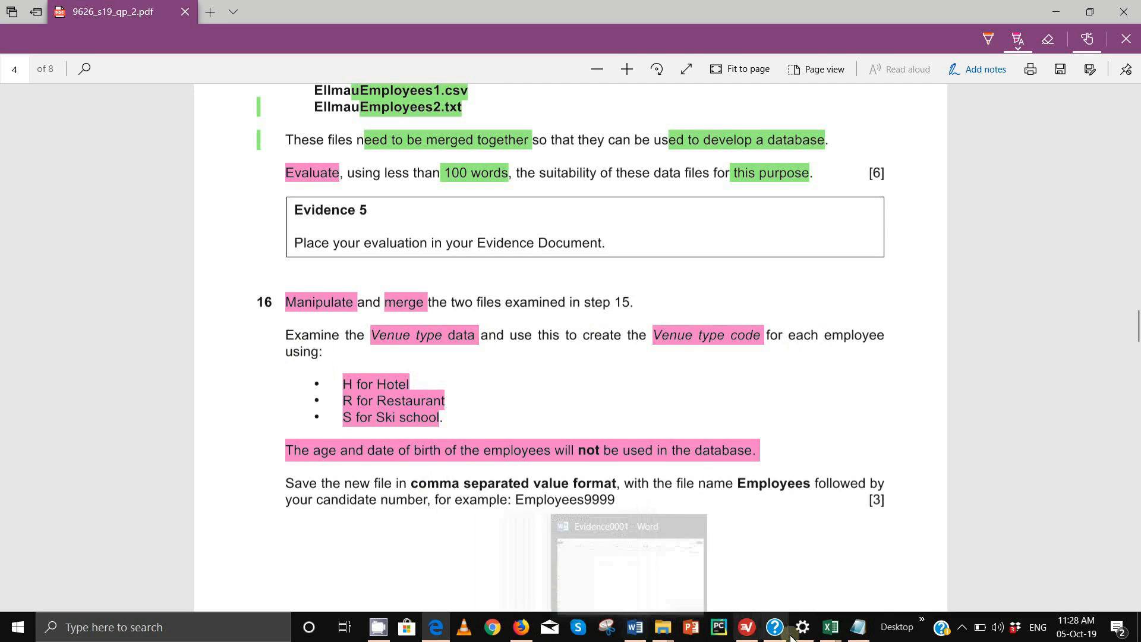
Bring EllmauEmployees1 forward and inspect the VenueType value in cell G2
mouse_move(830, 629)
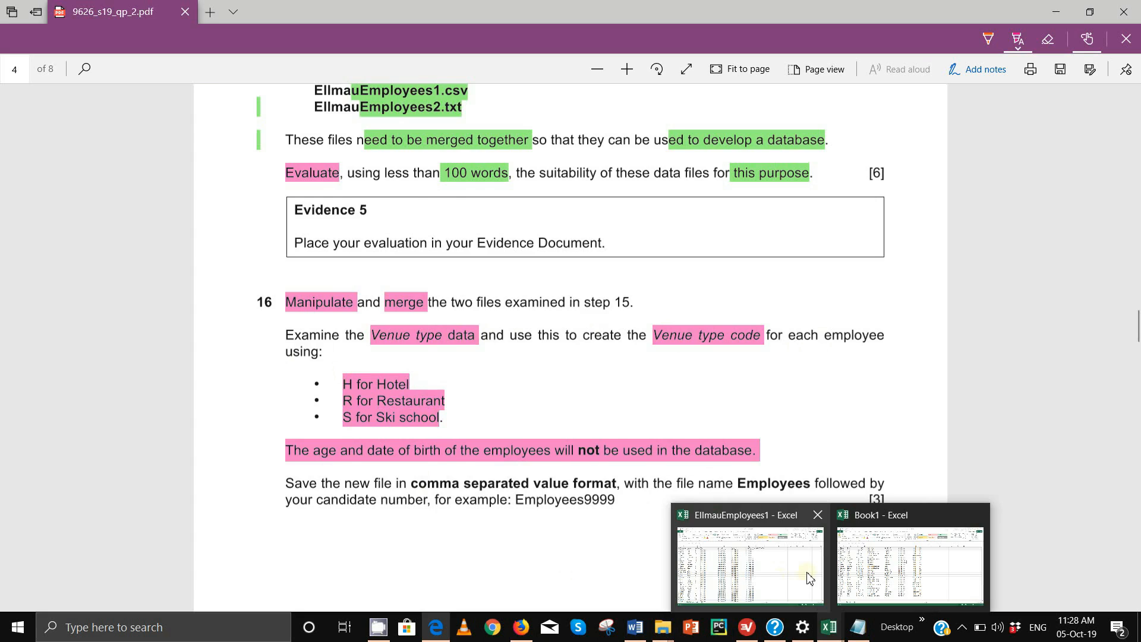
click(810, 578)
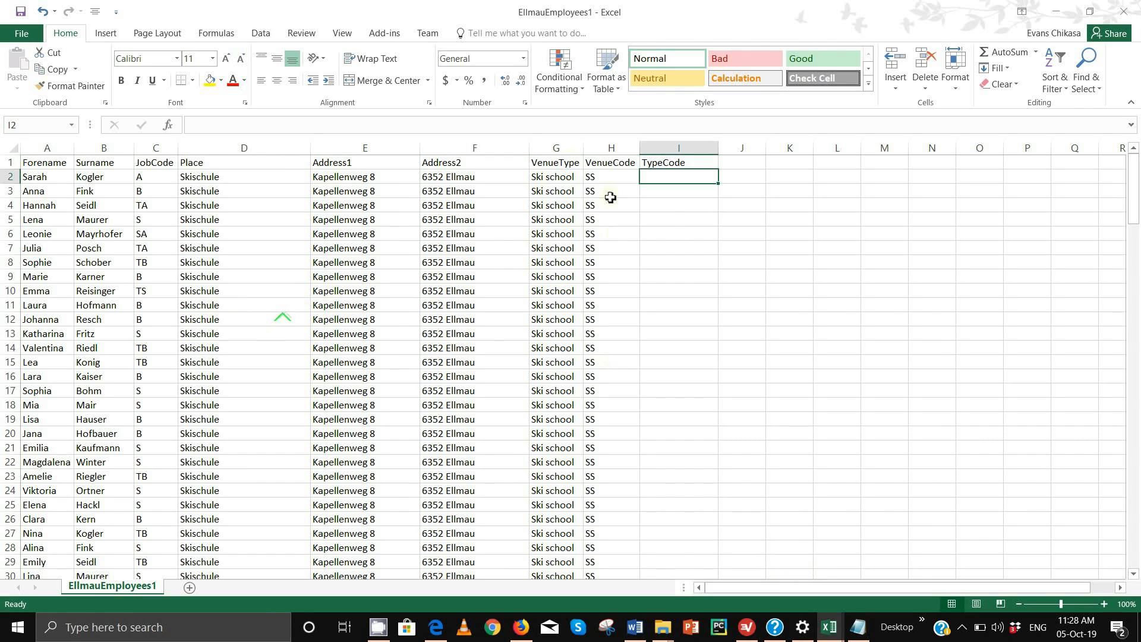
click(546, 176)
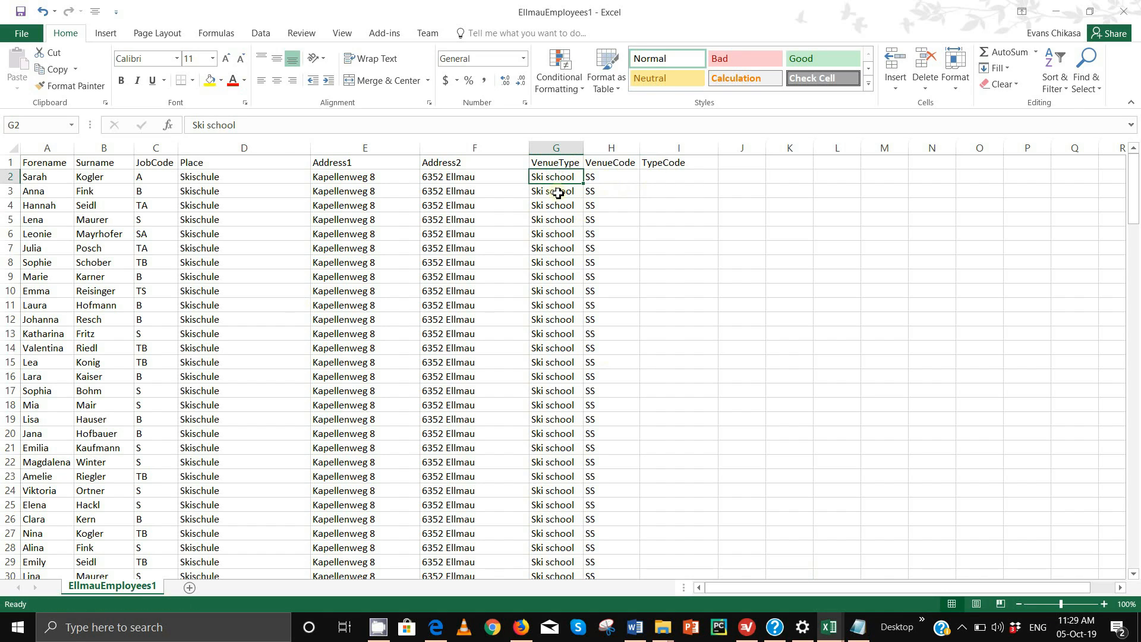
Enter =LEFT(G2,1) in cell I2 for the first TypeCode
click(655, 177)
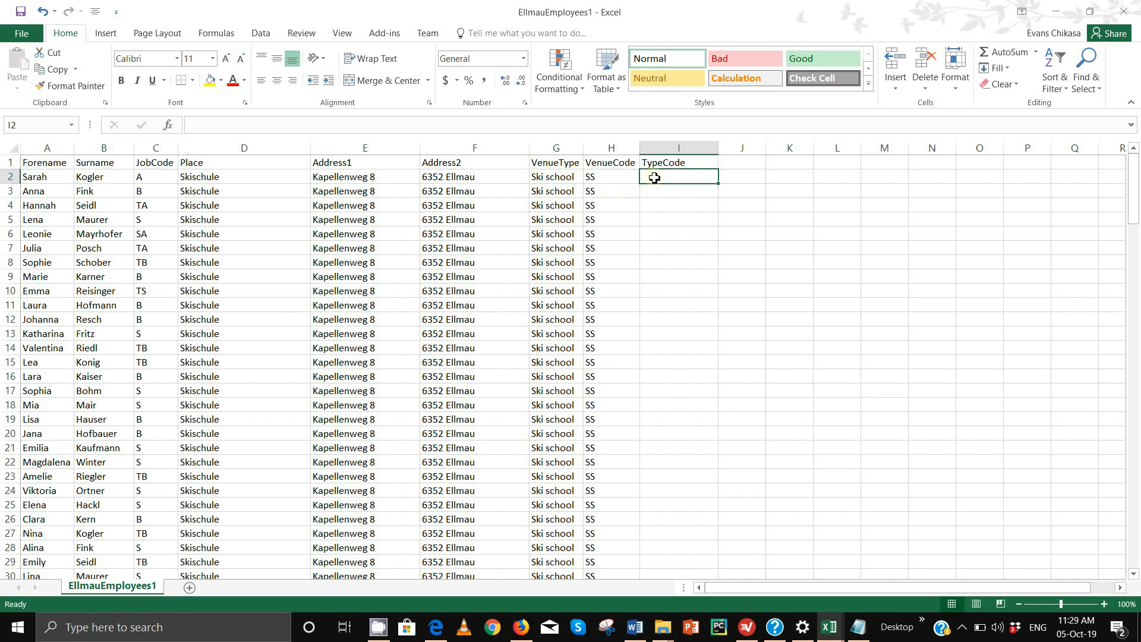
text(=Left)
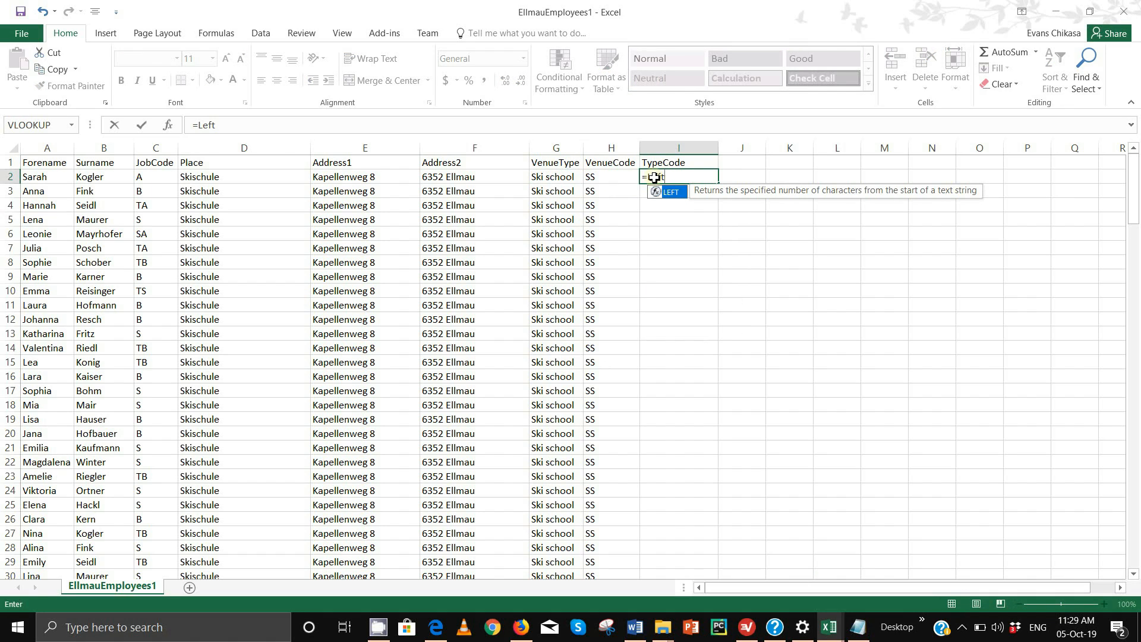
text(()
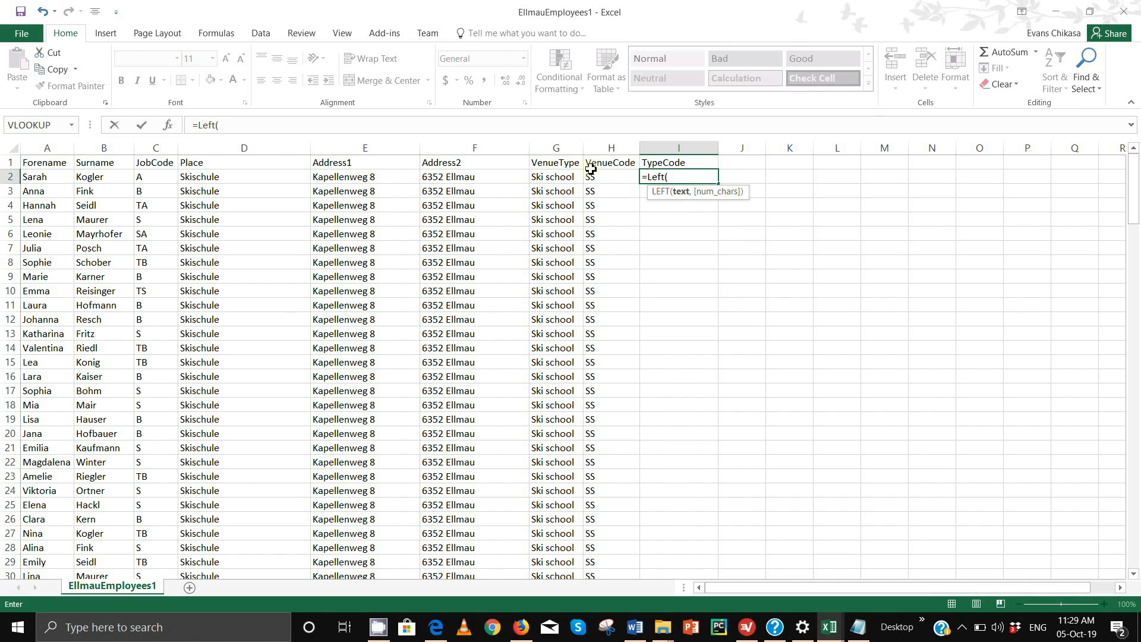
click(563, 177)
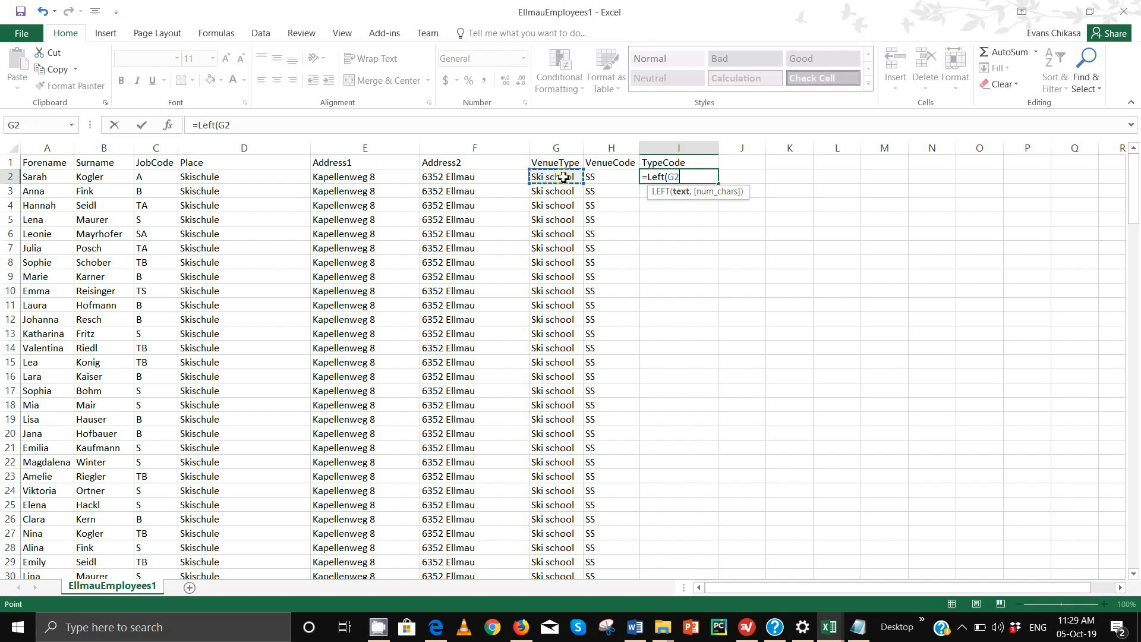
text(,1)
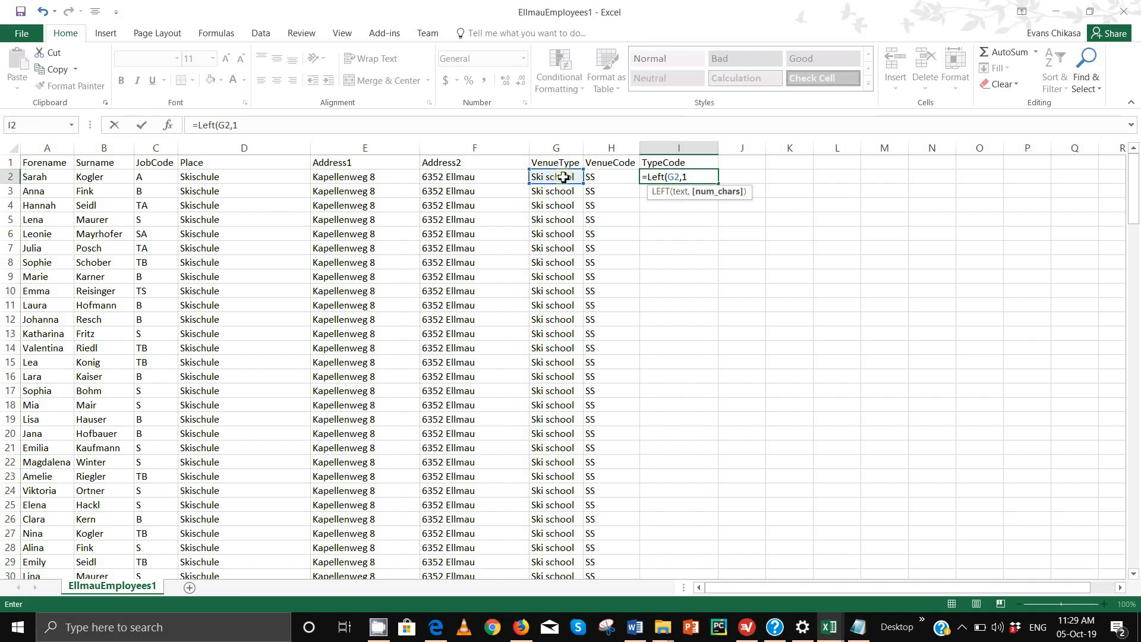
key(Return)
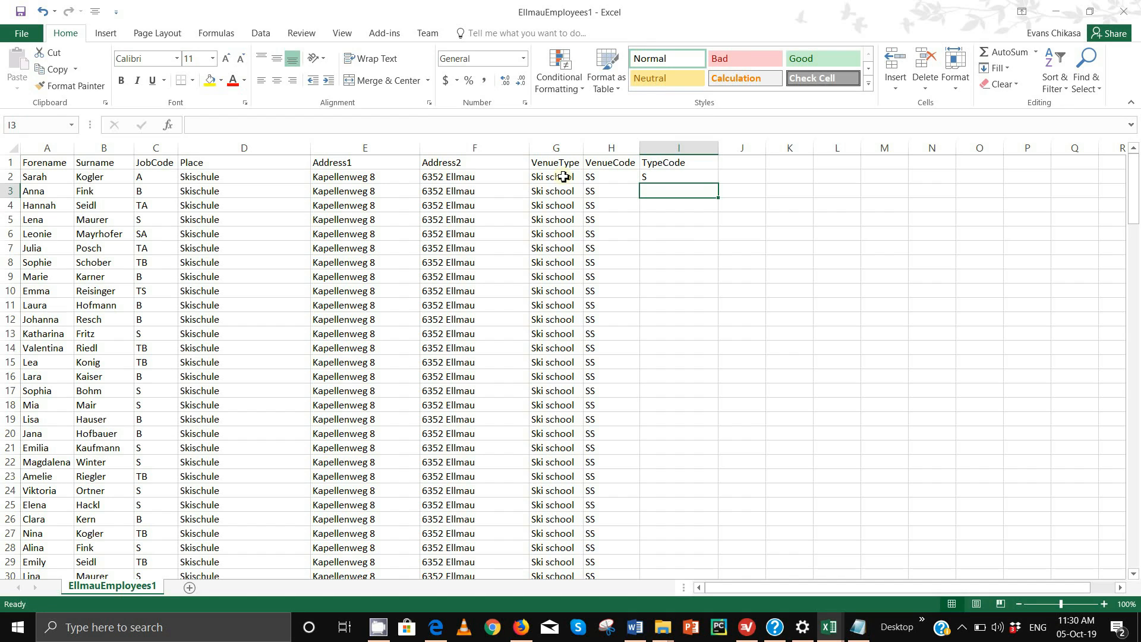
Fill the I2 formula down the TypeCode column to row 170 and check the results
click(675, 178)
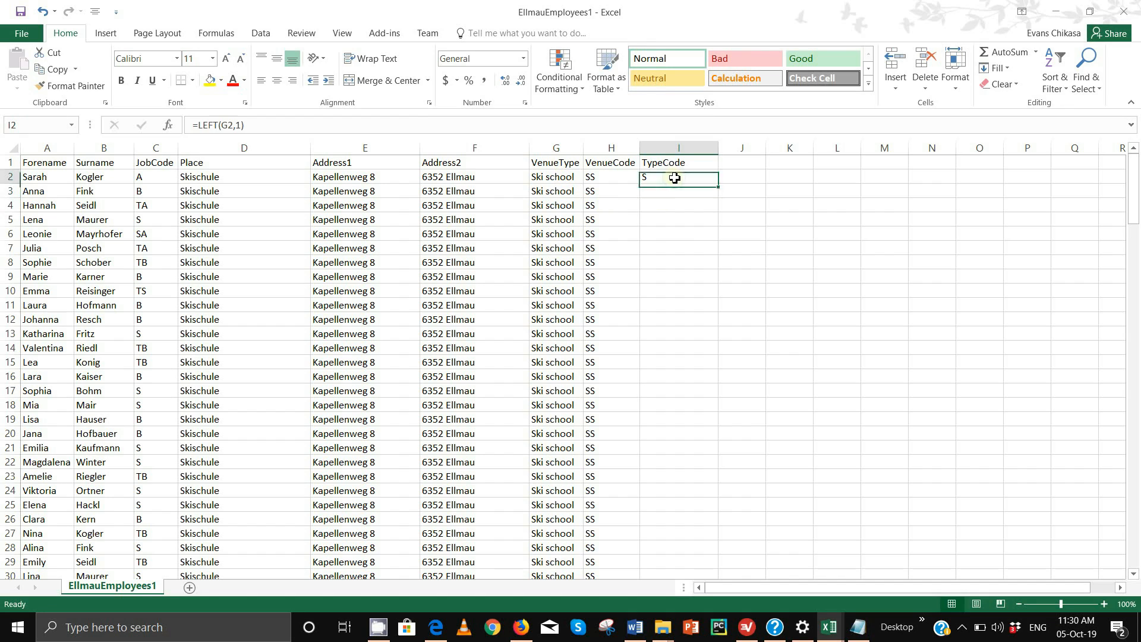
click(721, 184)
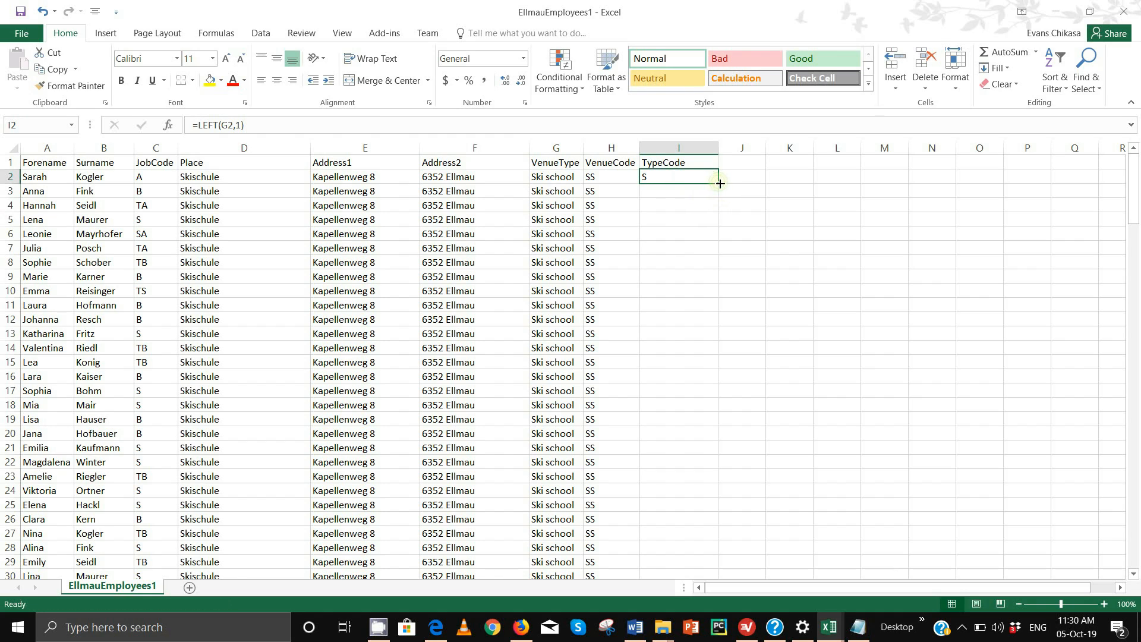
double_click(720, 184)
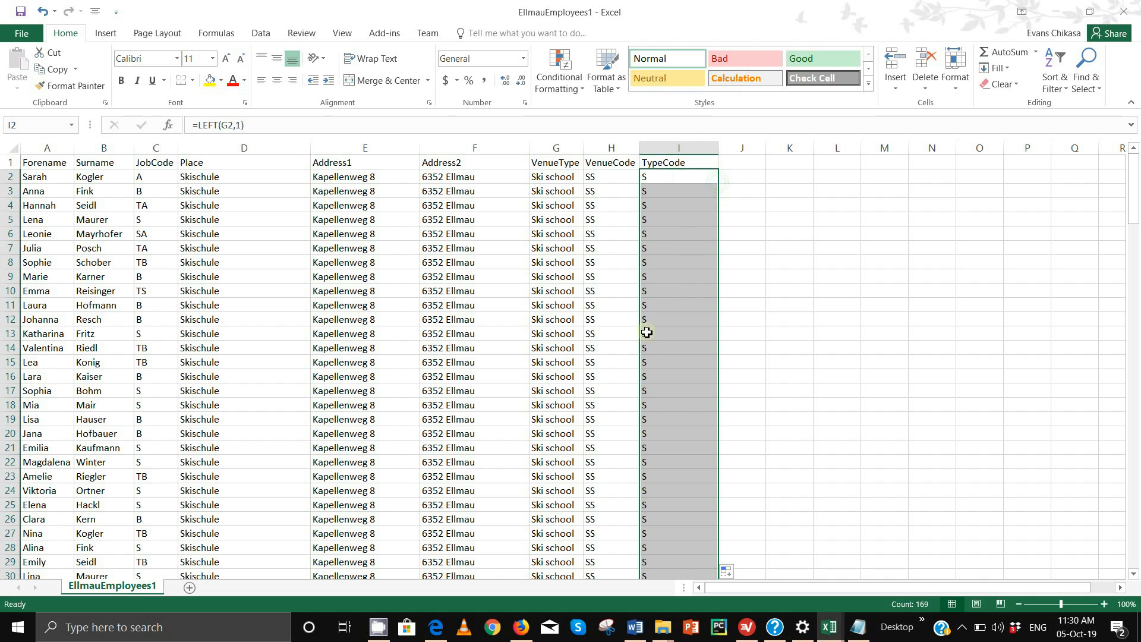
scroll(648, 388, down, 12)
scroll(652, 389, down, 11)
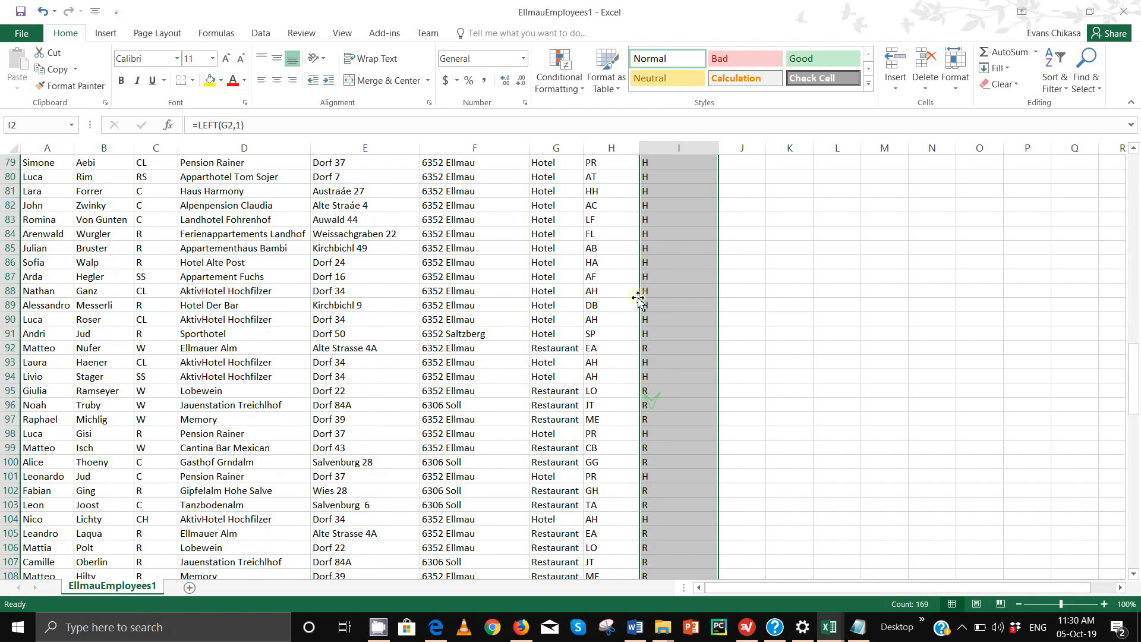
scroll(648, 411, down, 7)
scroll(650, 429, down, 20)
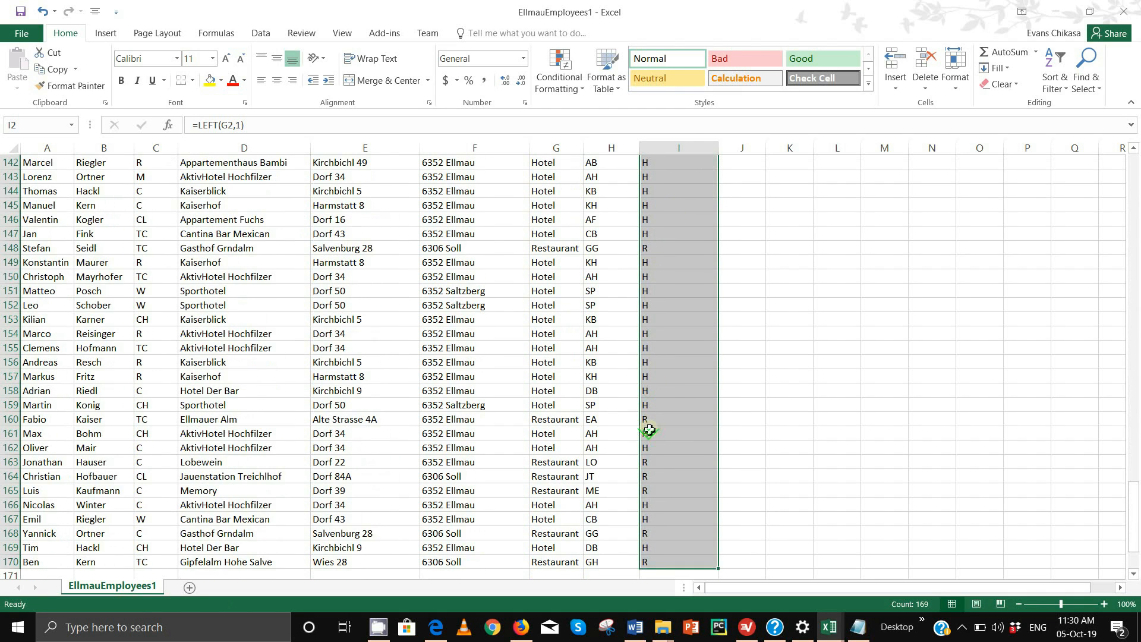
scroll(570, 428, up, 10)
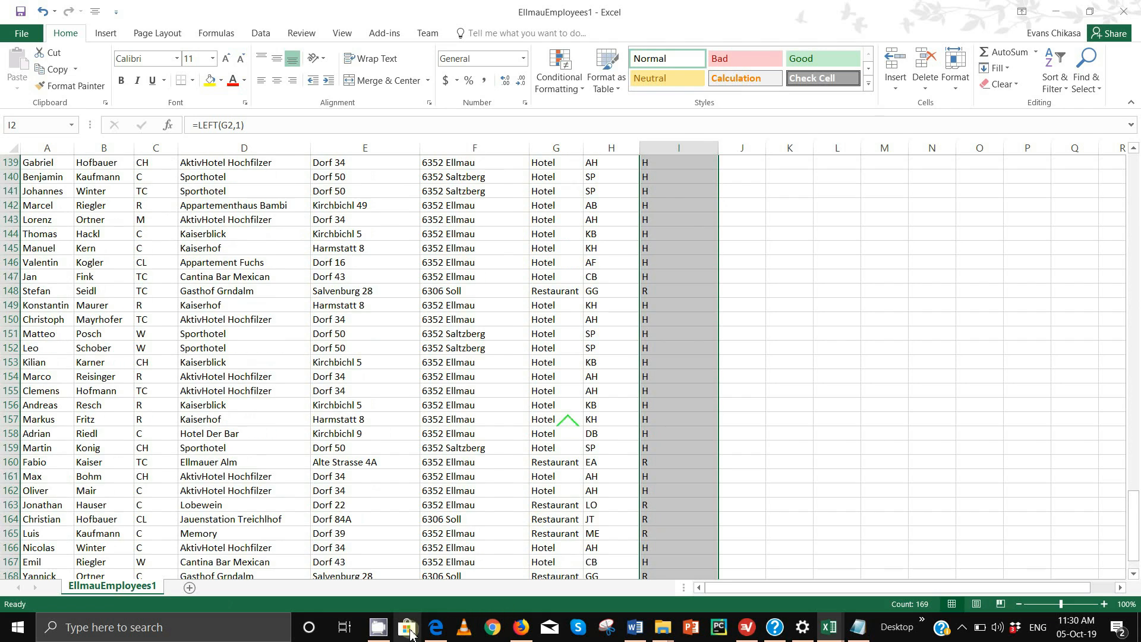
Highlight pink the comma separated value save instruction and the Employees9999 example in the PDF
click(452, 463)
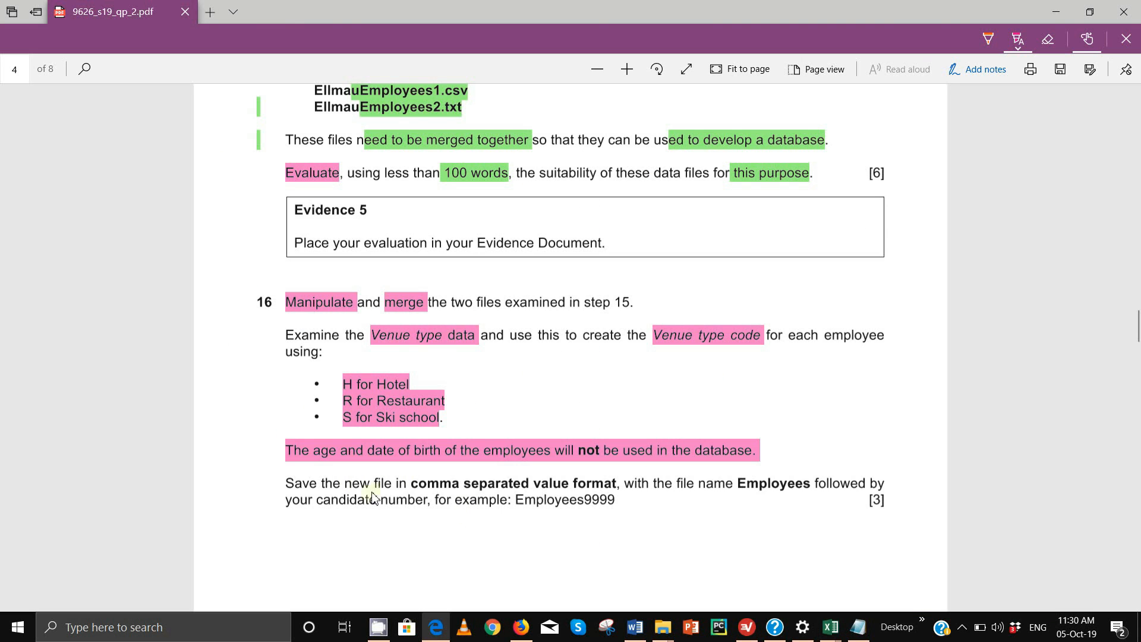
drag(300, 489, 456, 481)
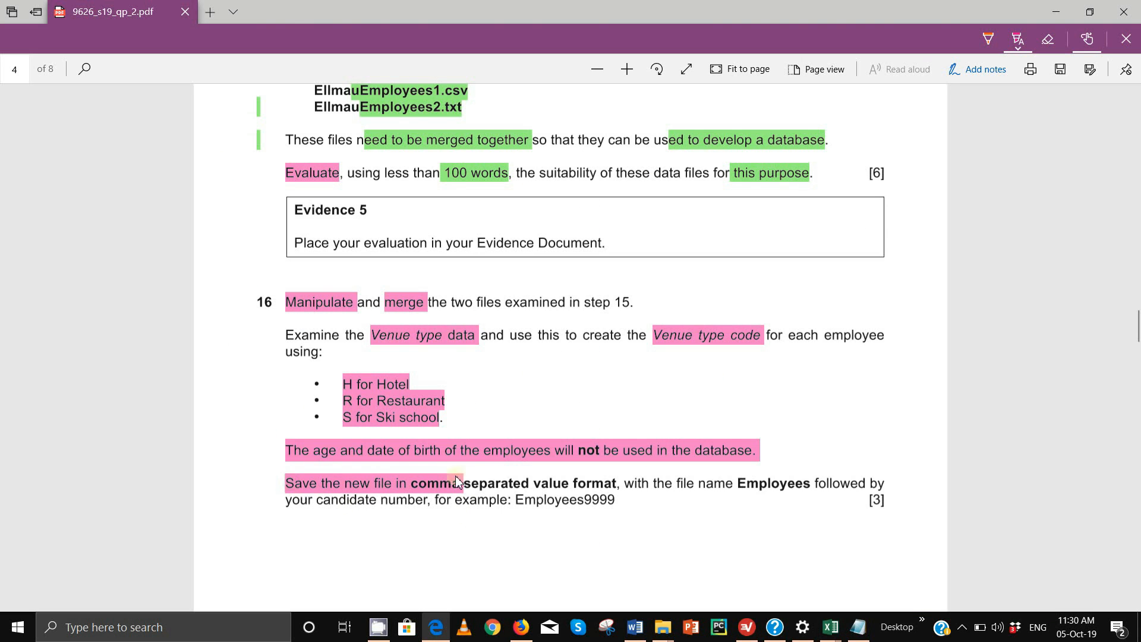
drag(545, 490, 615, 498)
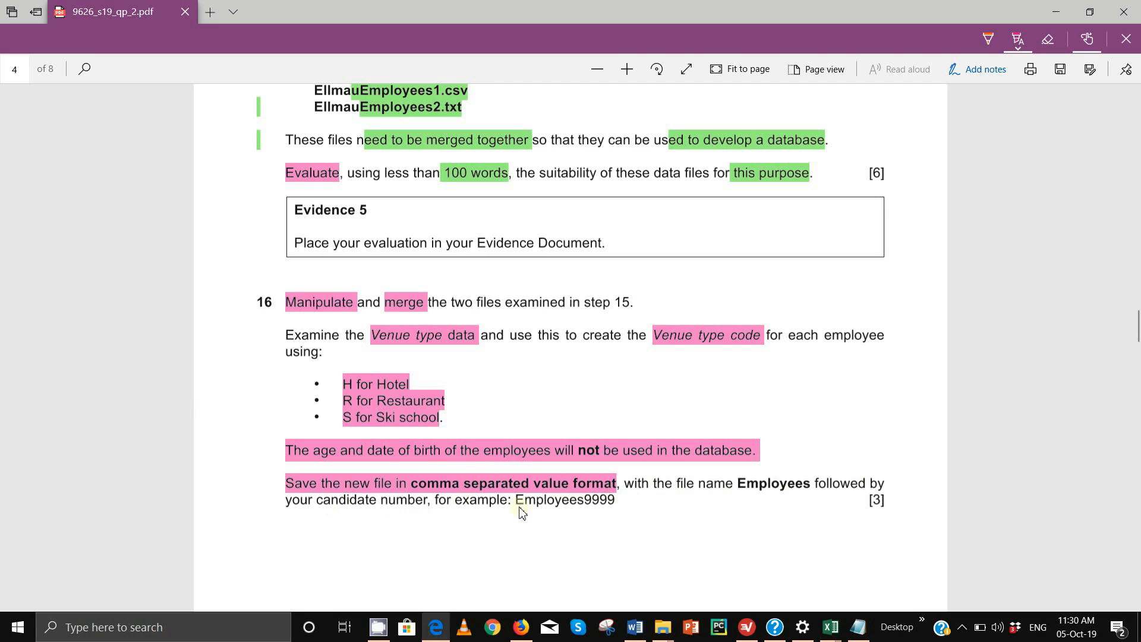
drag(520, 507, 601, 507)
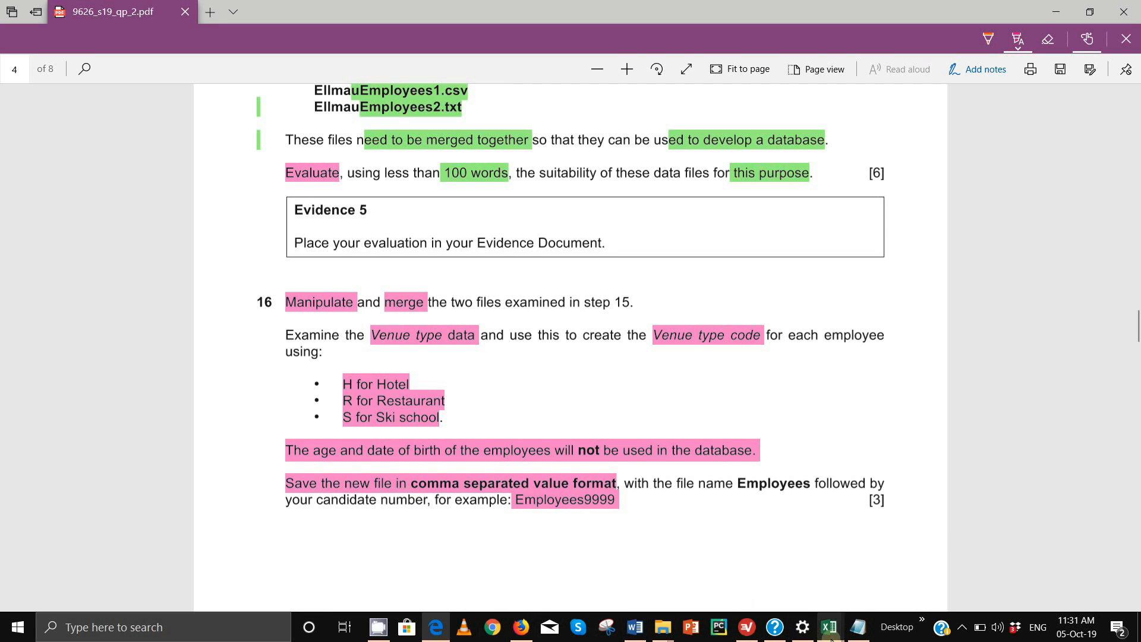
Return to the EllmauEmployees1 workbook and check the TypeCode formulas in cells I139, I140 and I142
mouse_move(830, 628)
click(793, 580)
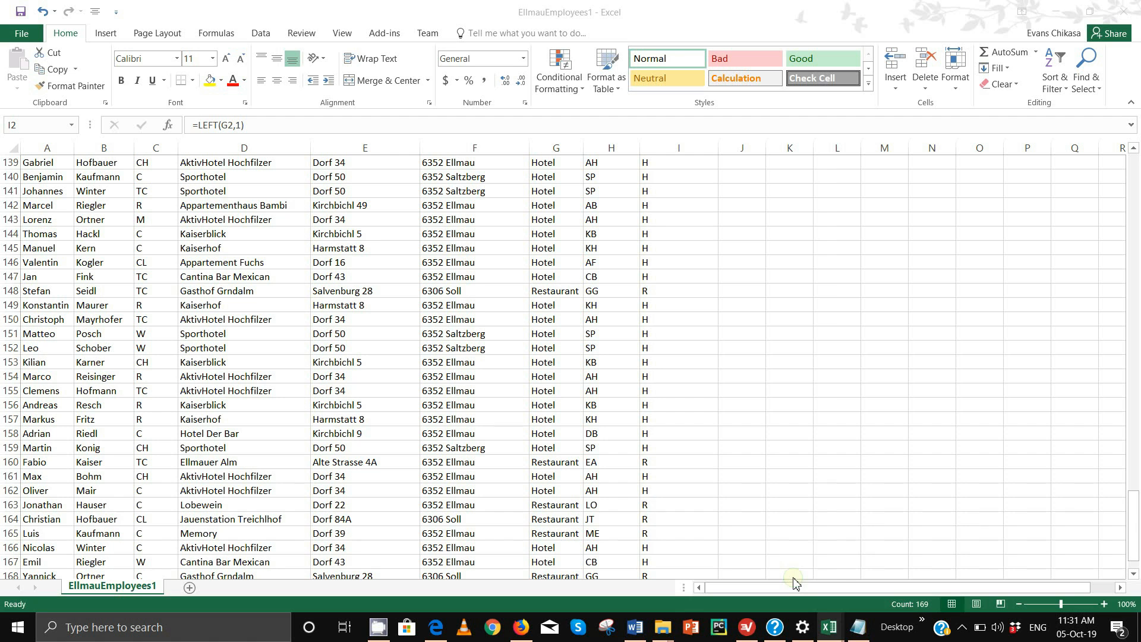
click(661, 168)
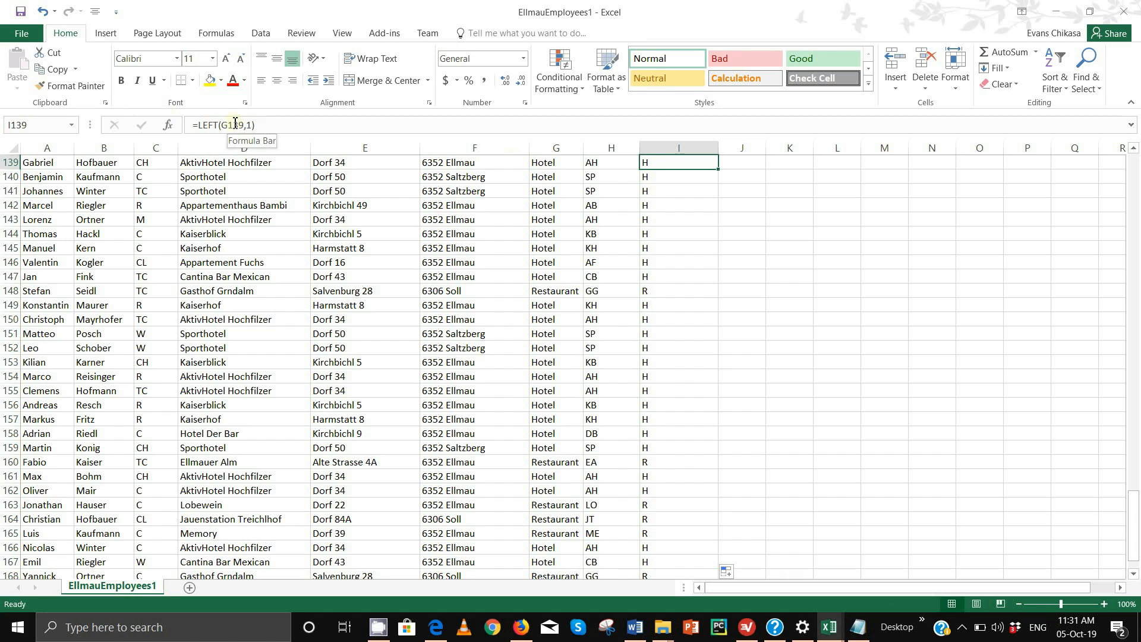
click(652, 180)
click(670, 205)
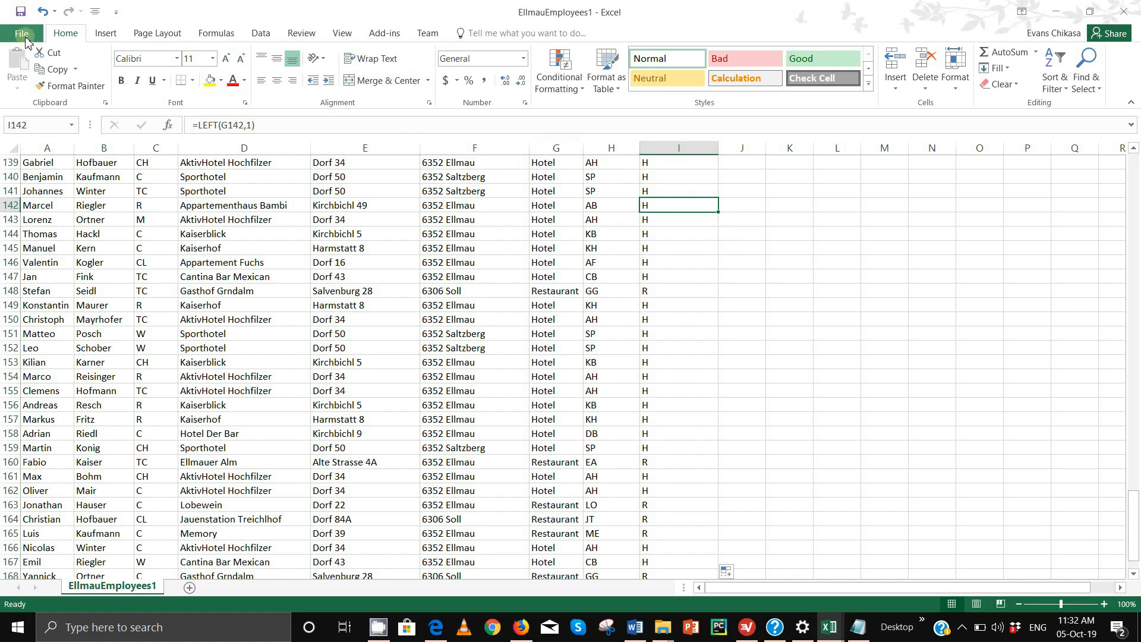
Save the sheet as Employees0001, CSV (Comma delimited) type, in the Worked Files folder
click(22, 33)
click(41, 165)
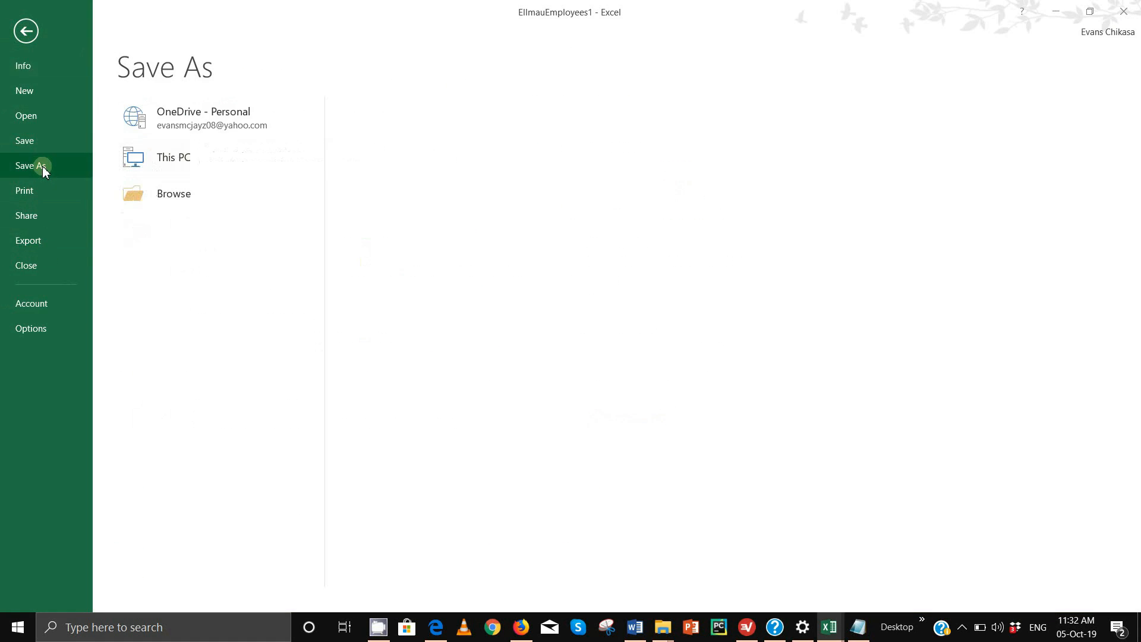
click(486, 153)
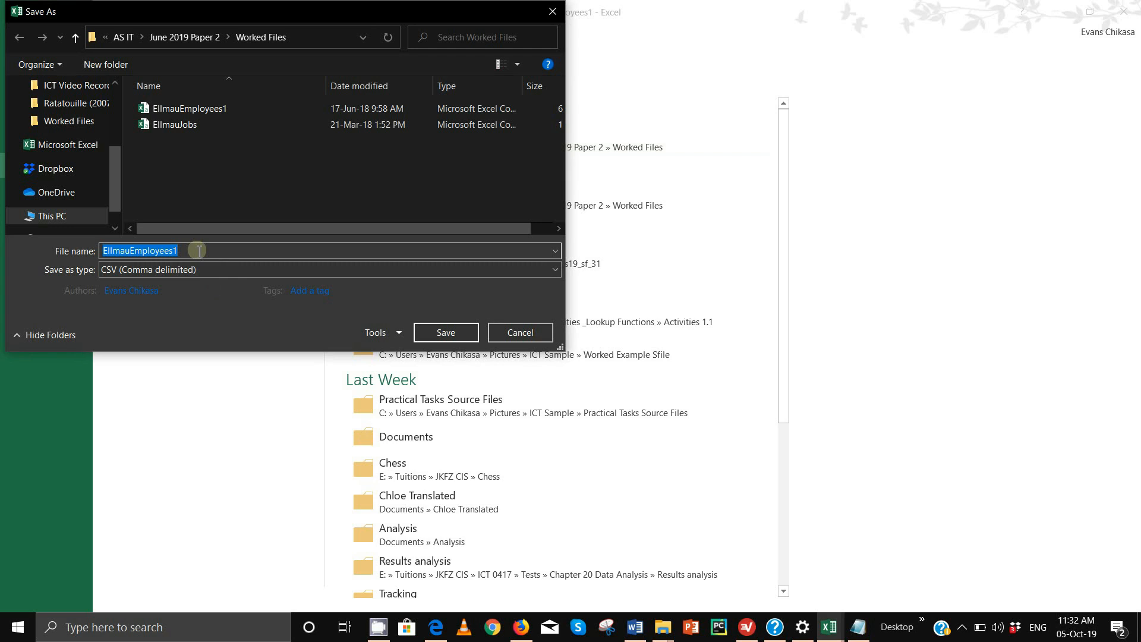
text(Employee)
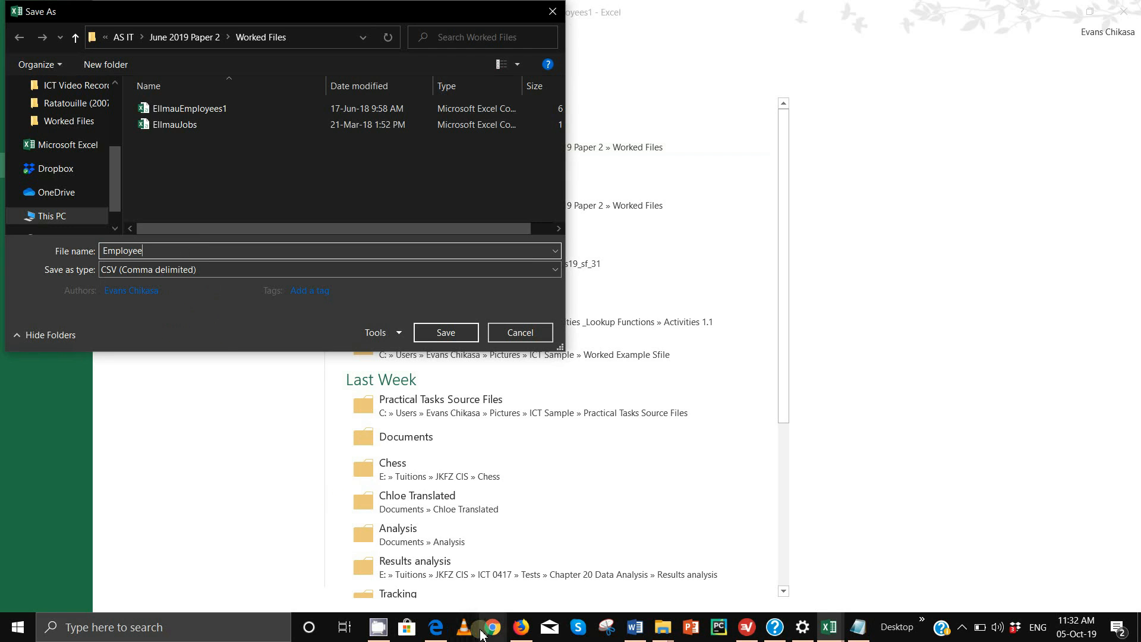
click(442, 631)
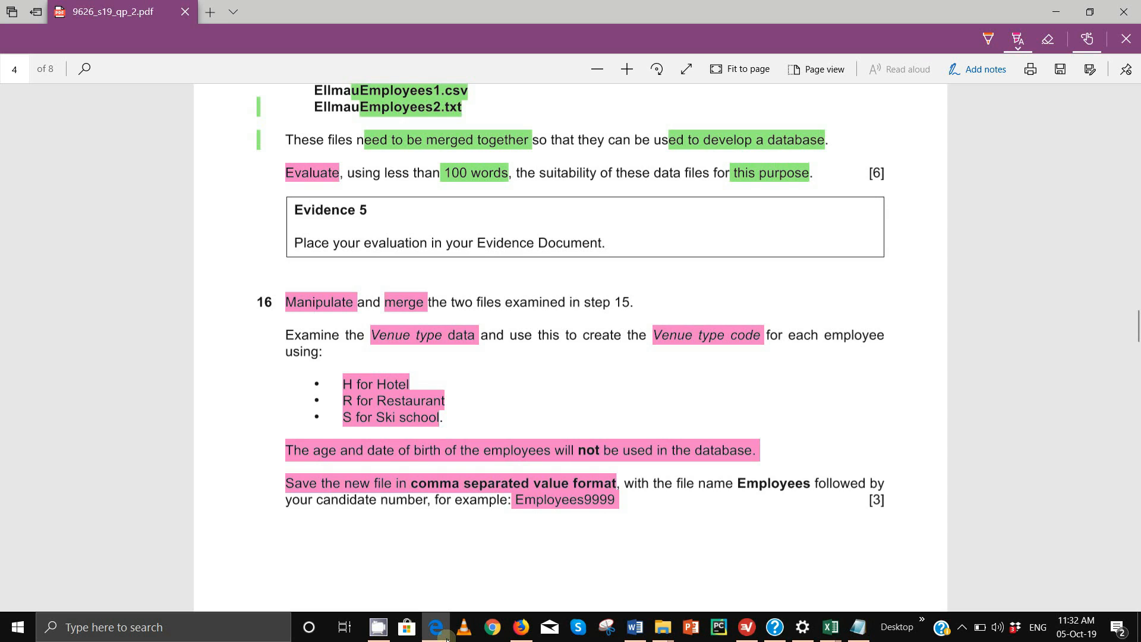
click(443, 632)
click(190, 248)
text(s)
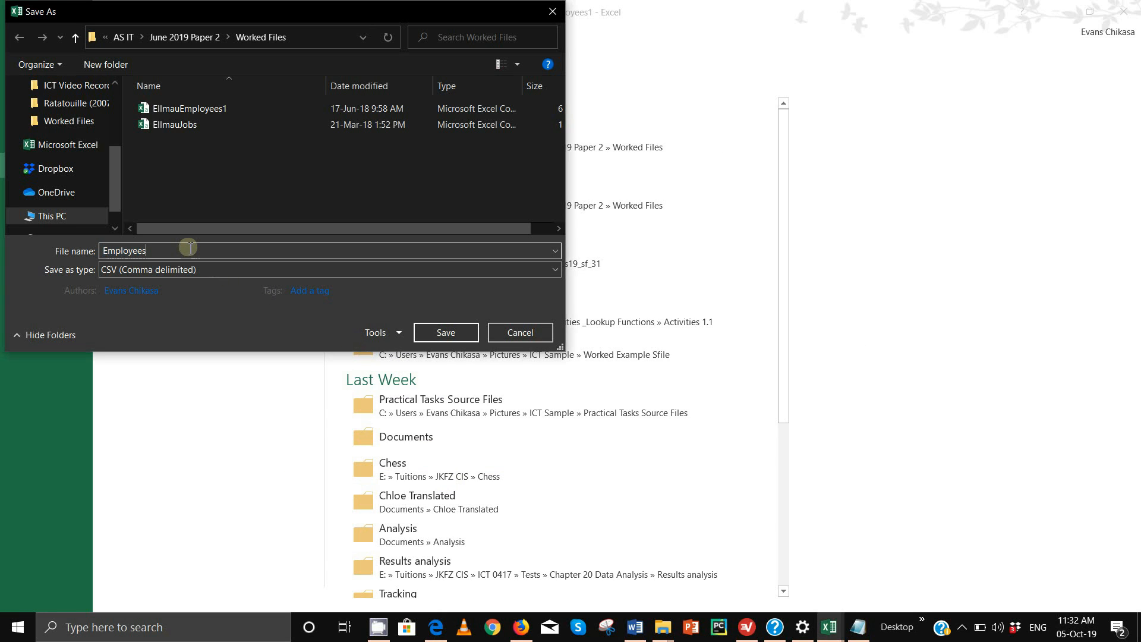
text(0001)
click(310, 290)
click(452, 332)
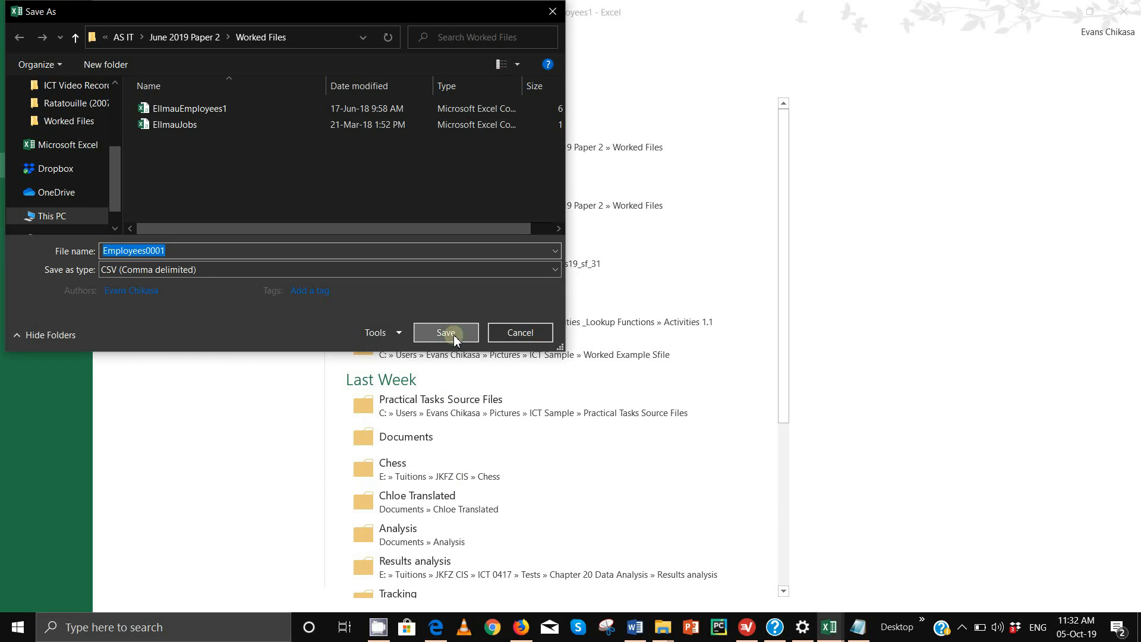
Keep the CSV format, then check the TypeCode formulas in column I, including row 122
click(521, 359)
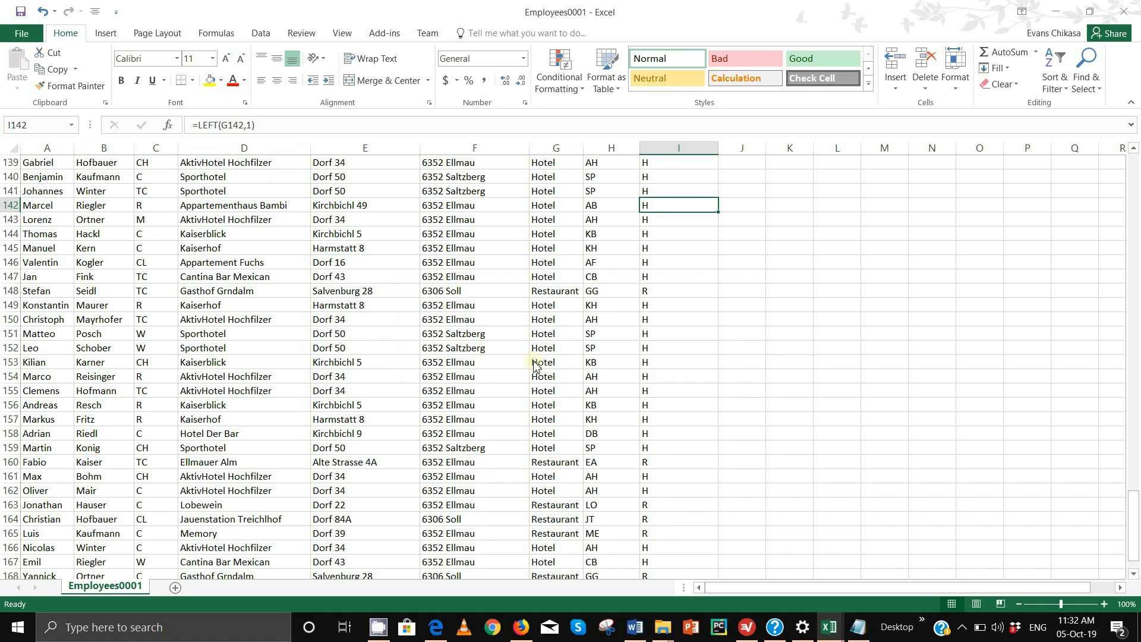
scroll(675, 259, up, 5)
scroll(675, 259, up, 1)
click(675, 220)
click(672, 191)
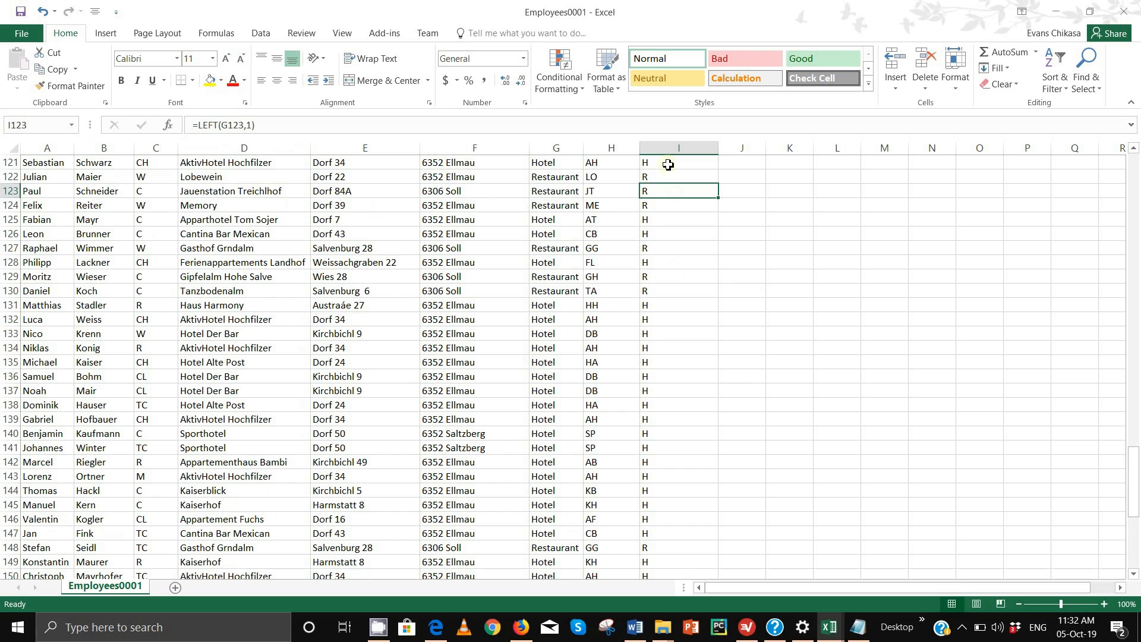
click(674, 162)
click(675, 205)
click(674, 180)
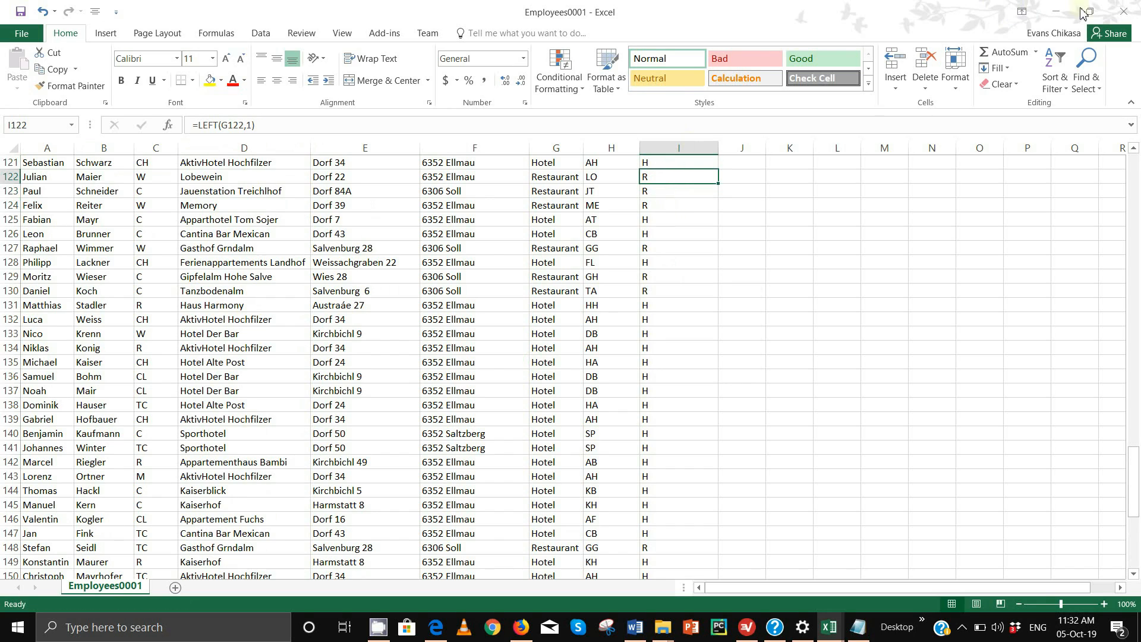
Close Employees0001, saving the changes and keeping the CSV format
click(1123, 13)
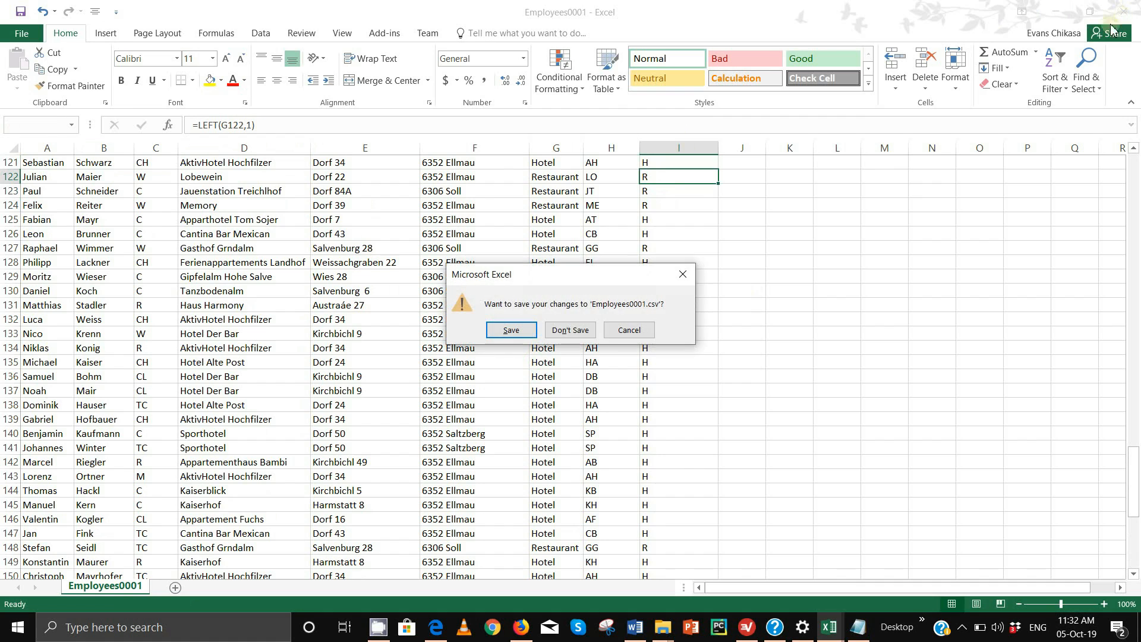
click(499, 333)
click(520, 358)
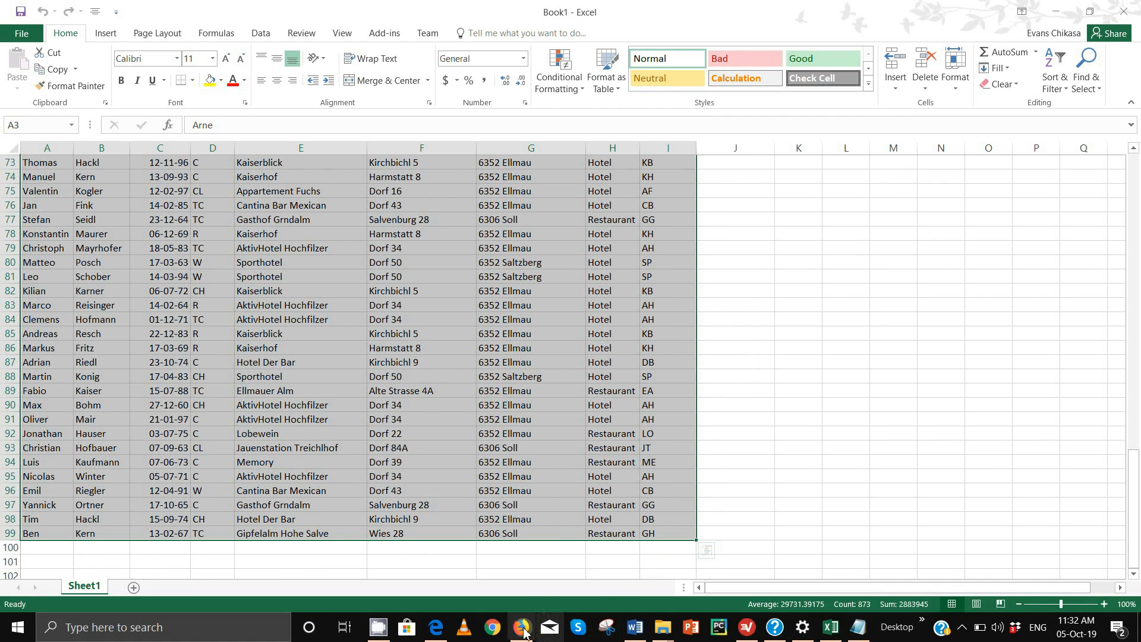
Reopen Employees0001 from the Worked Files folder window
click(658, 629)
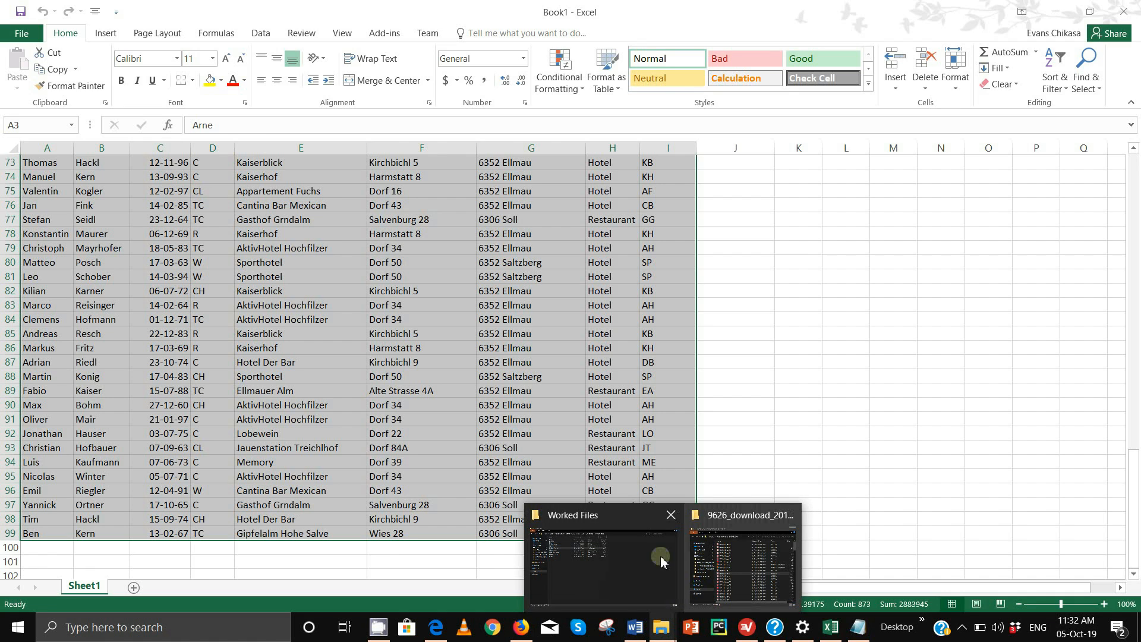
click(618, 558)
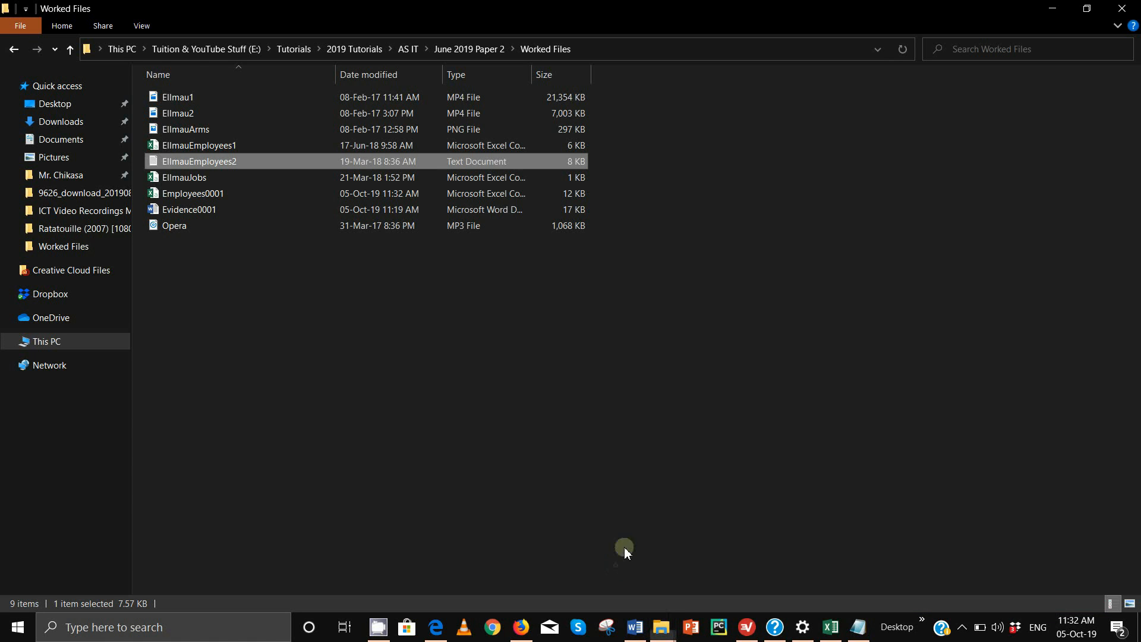
click(211, 195)
double_click(211, 195)
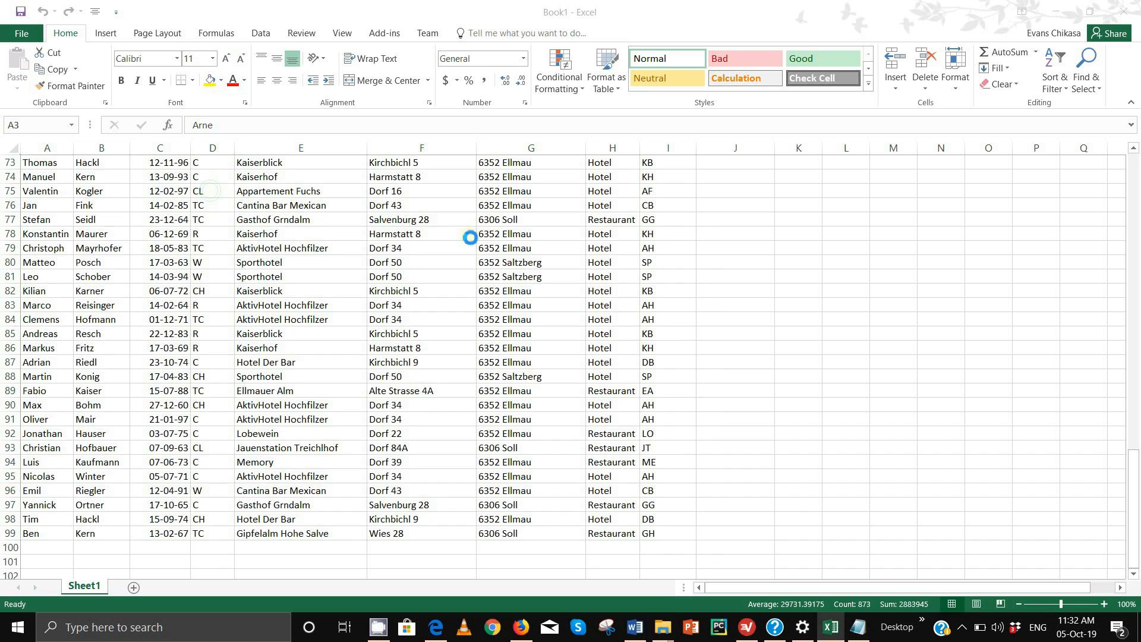
Select the whole sheet and AutoFit every column width to its contents
click(424, 180)
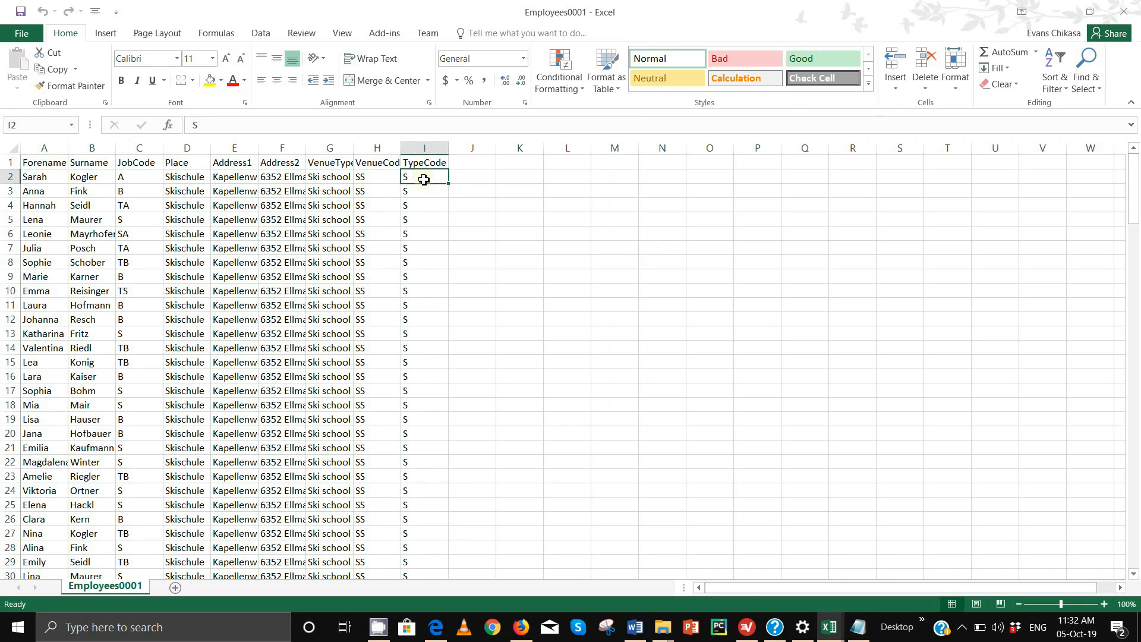
click(422, 206)
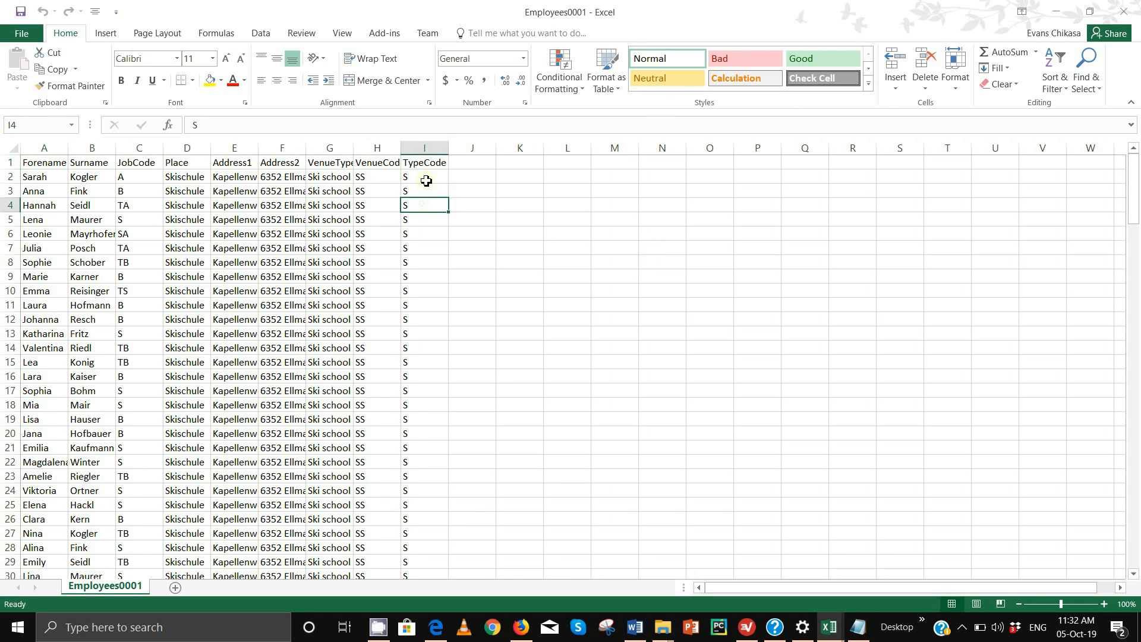
click(10, 147)
double_click(68, 147)
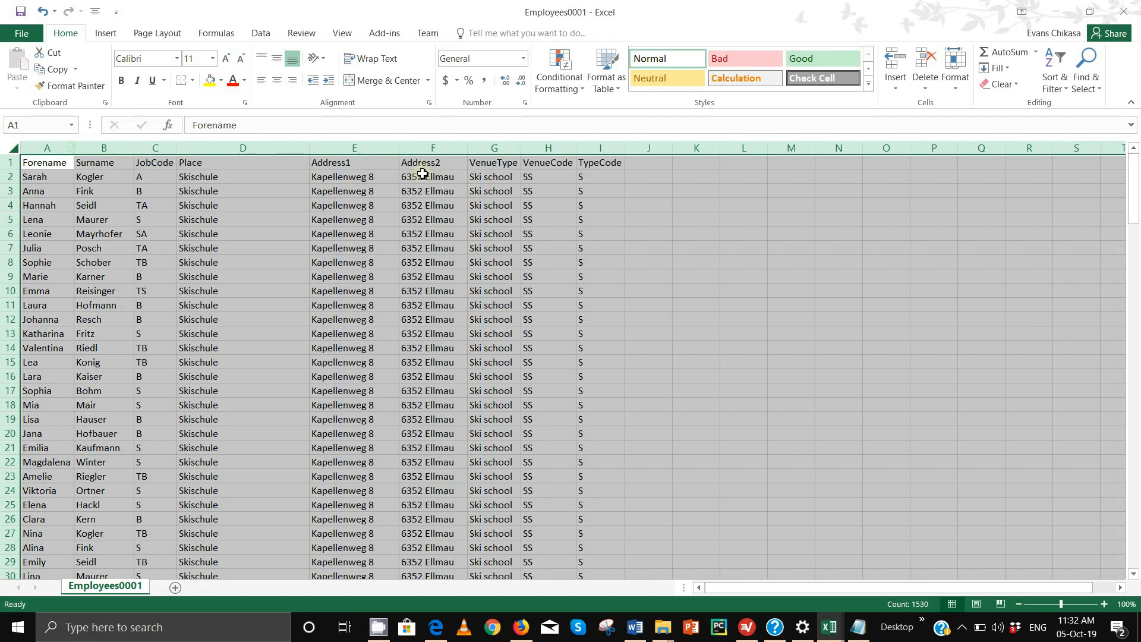
Check the TypeCode values down column I, now plain S codes
click(598, 178)
click(601, 204)
click(601, 247)
click(603, 280)
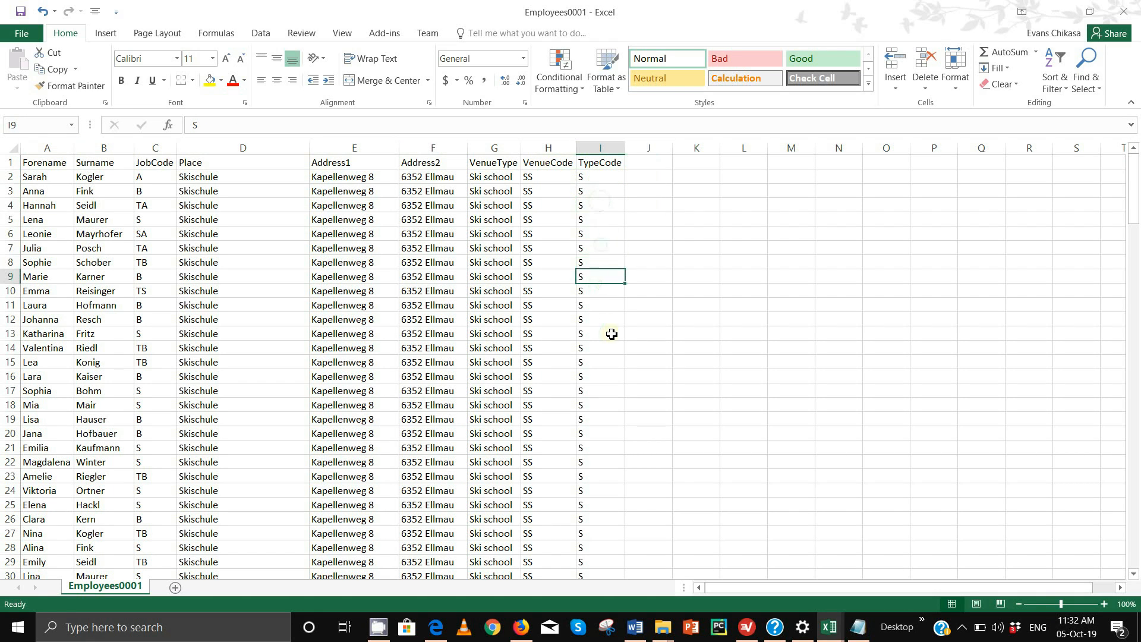
click(611, 333)
click(611, 348)
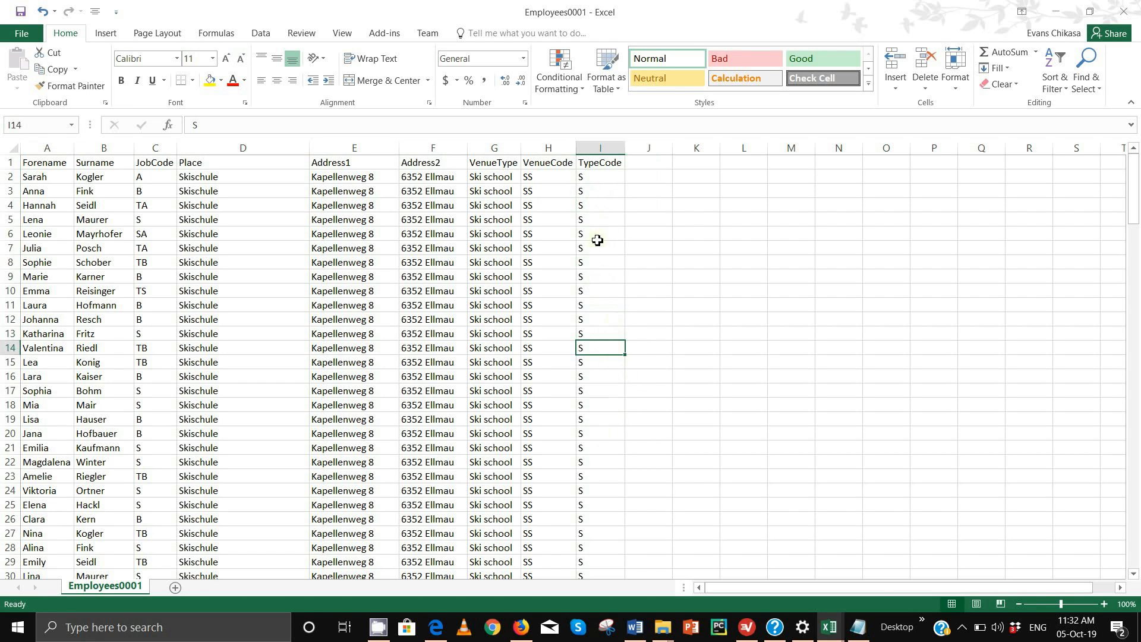
drag(591, 178, 592, 235)
click(587, 179)
click(594, 205)
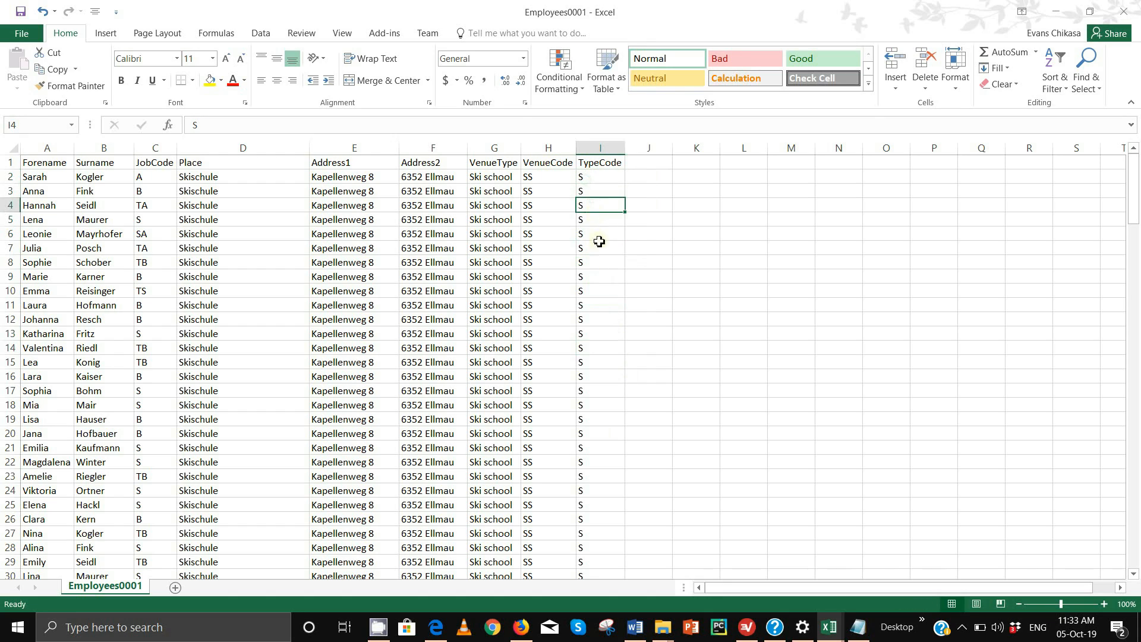
click(599, 244)
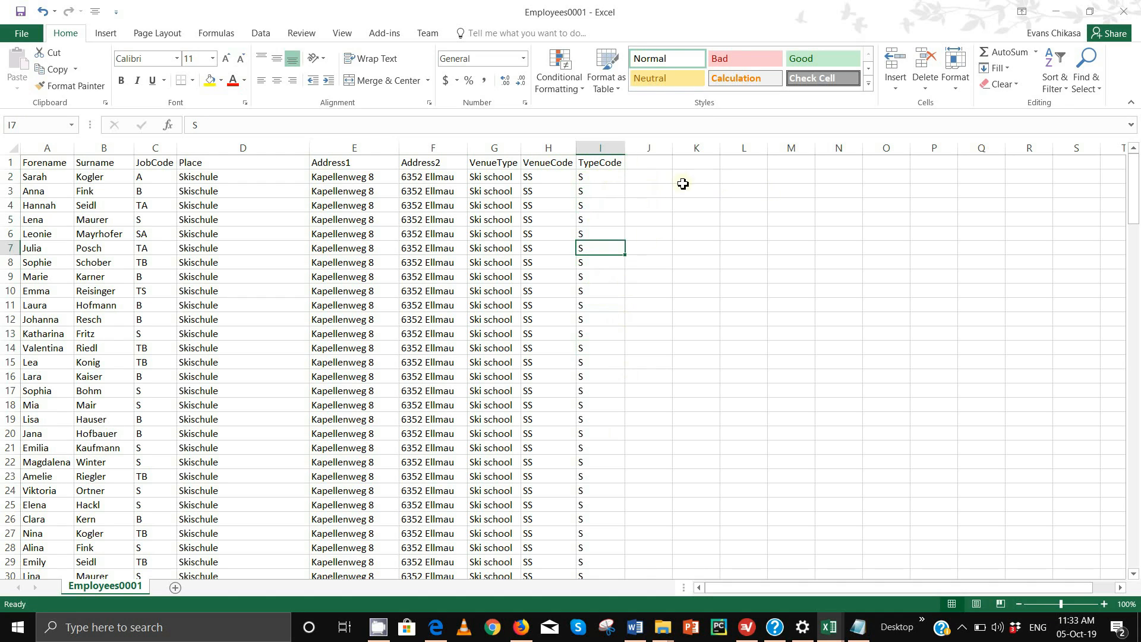
Fill test S values down column J to row 27, delete them, then select I2:I14
click(653, 176)
text(S)
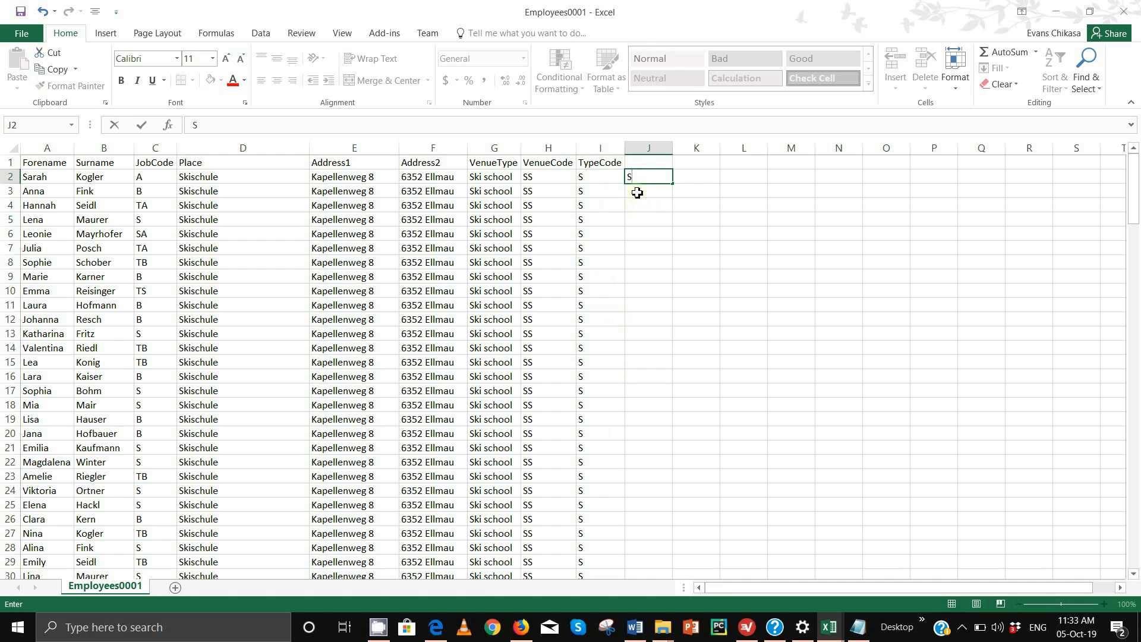
key(Return)
text(S)
key(Return)
text(S)
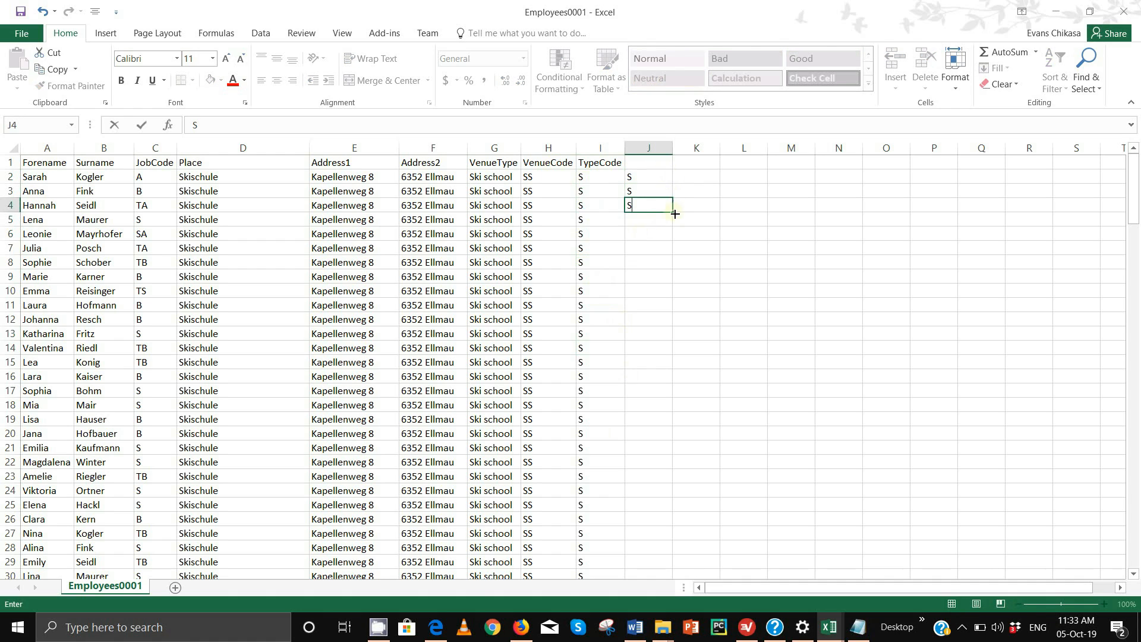
drag(674, 212, 671, 549)
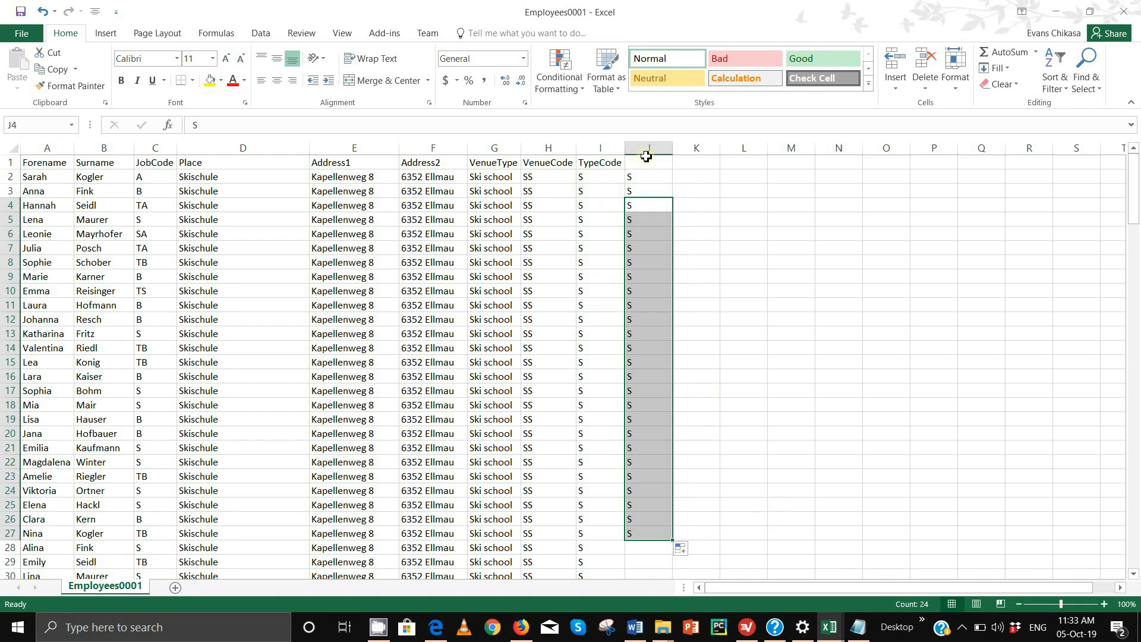
drag(652, 174, 644, 555)
key(Delete)
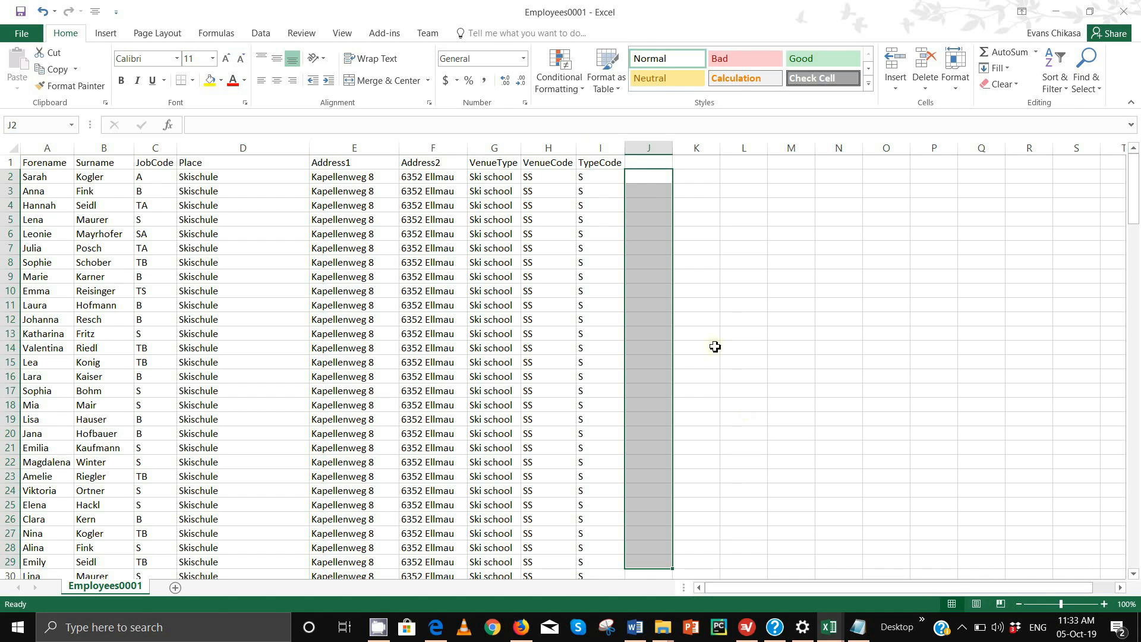
drag(609, 182, 615, 349)
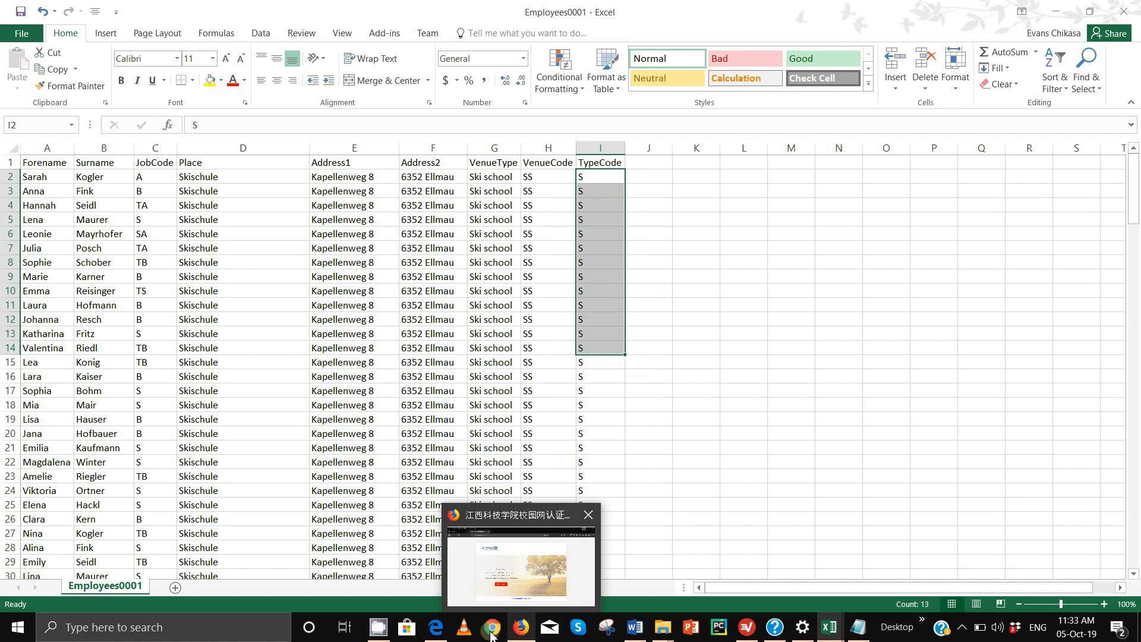
Scroll the Edge exam paper to page 5, question 17, about EllmauJobs.csv
click(440, 632)
scroll(511, 390, down, 5)
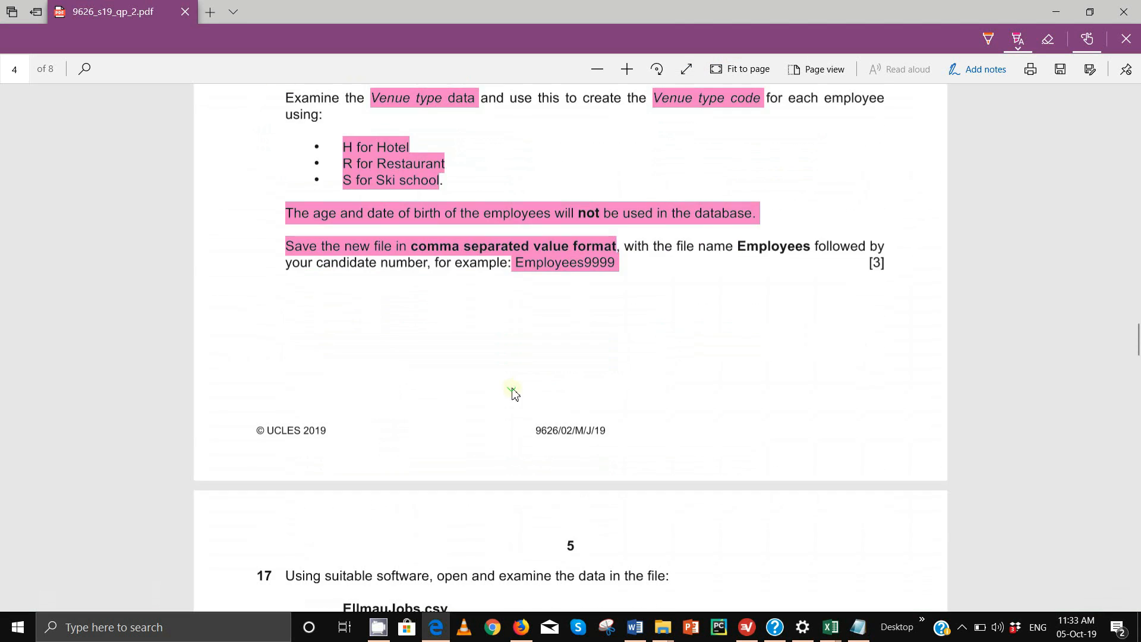
scroll(515, 393, down, 2)
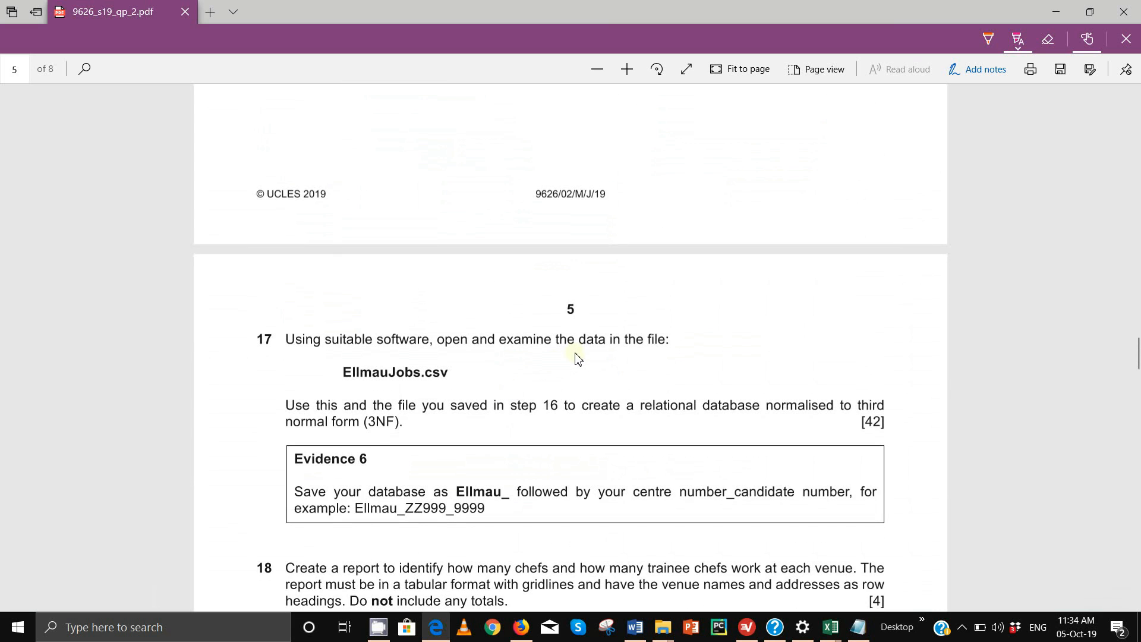
scroll(577, 357, up, 4)
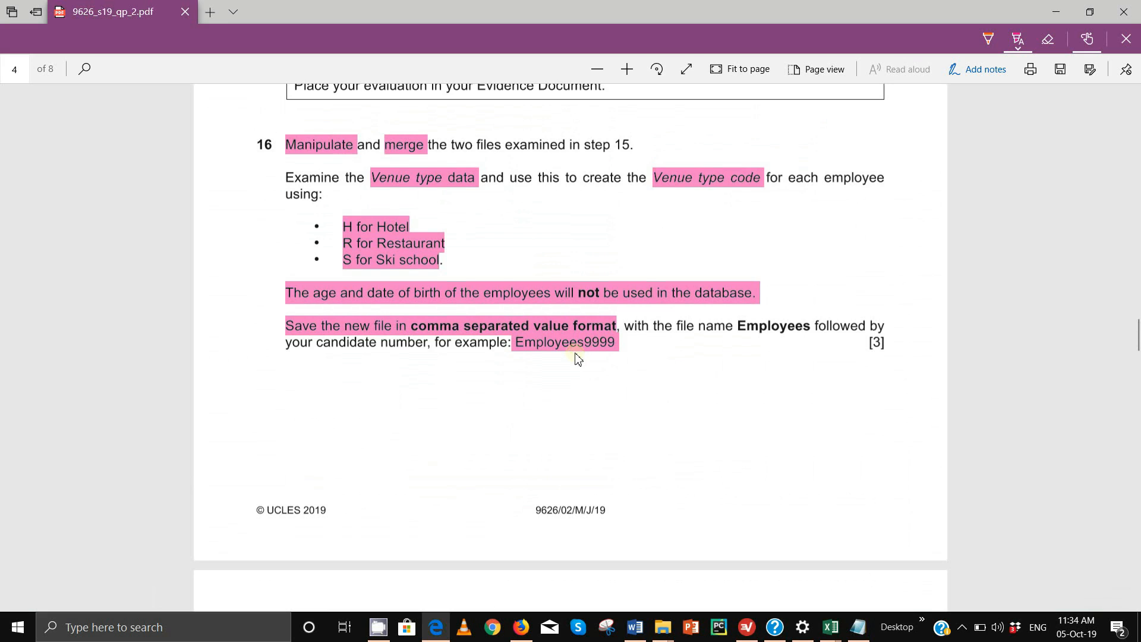
scroll(576, 357, down, 4)
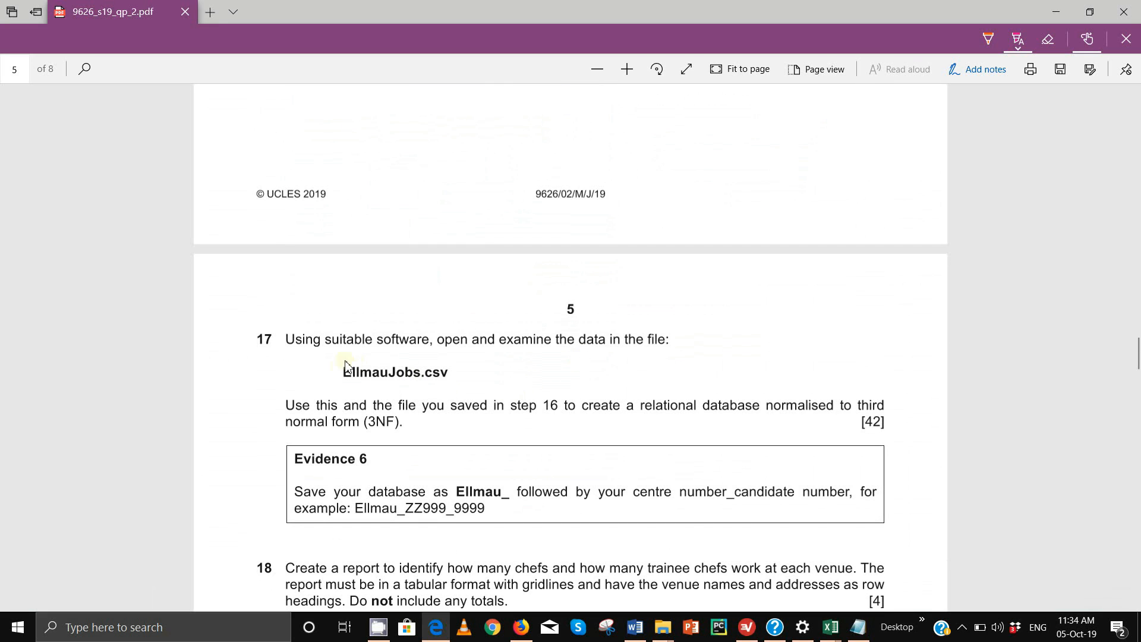